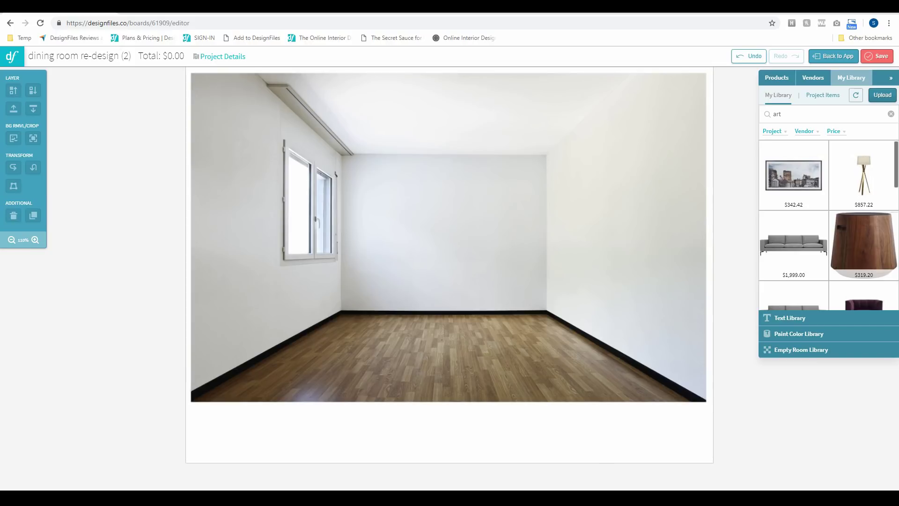
# Browse the Empty Room Library for available room backgrounds.
pyautogui.click(814, 352)
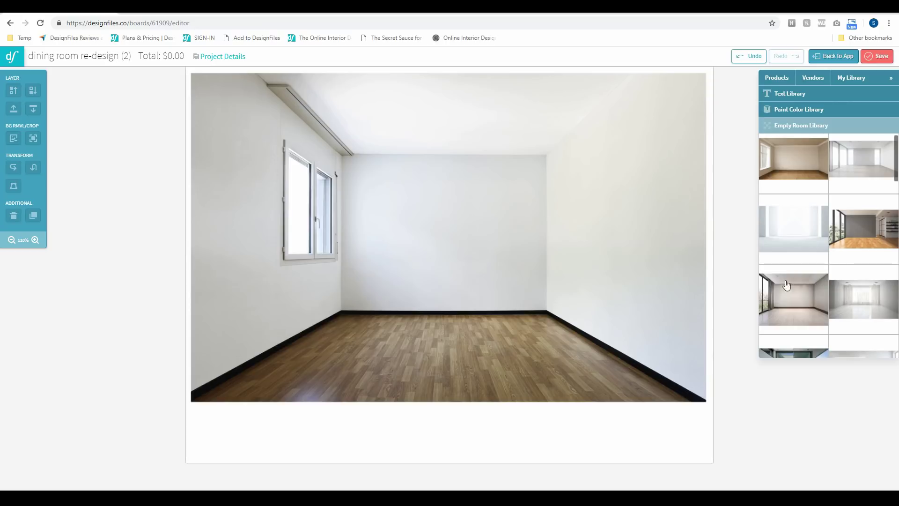
pyautogui.scroll(-5, 809, 289)
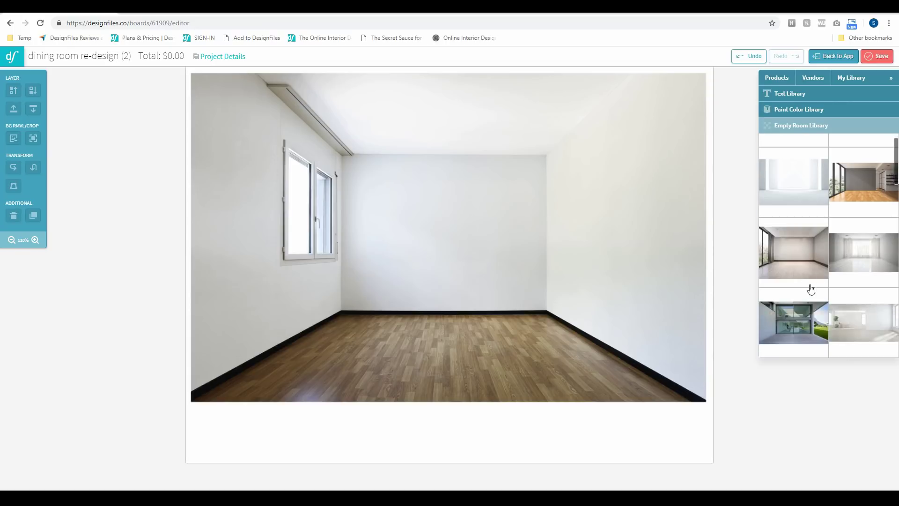
pyautogui.scroll(-3, 811, 289)
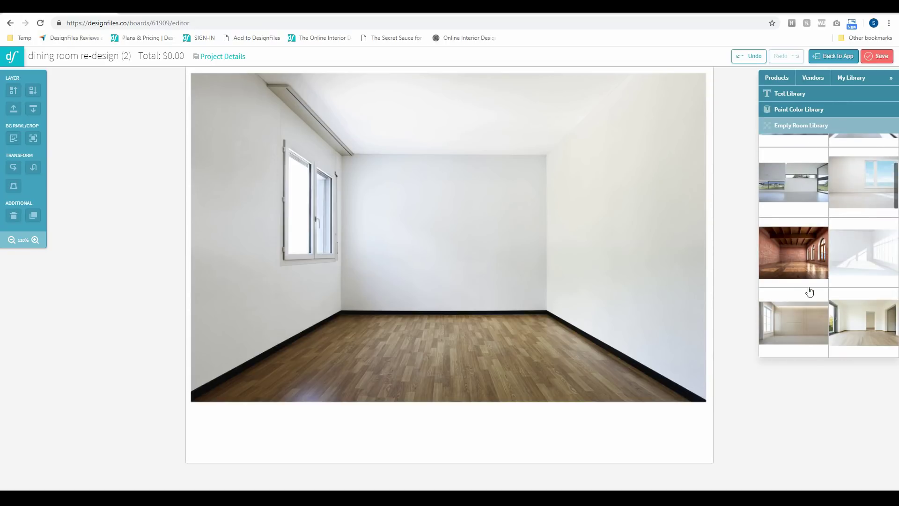
pyautogui.scroll(-2, 810, 291)
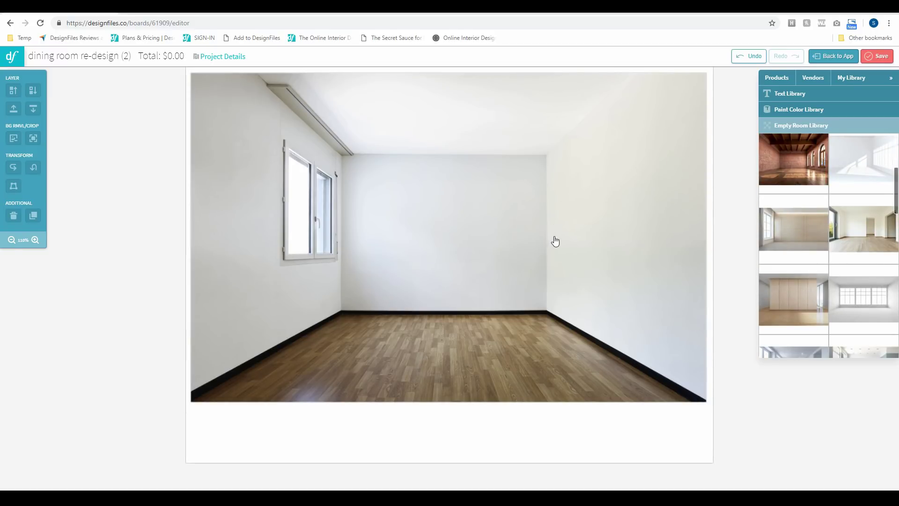
pyautogui.scroll(-4, 796, 248)
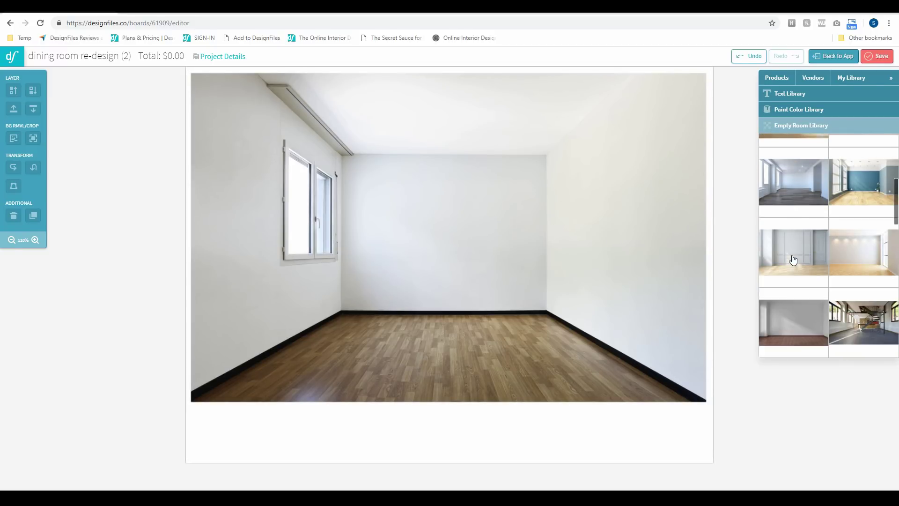
pyautogui.scroll(-1, 796, 276)
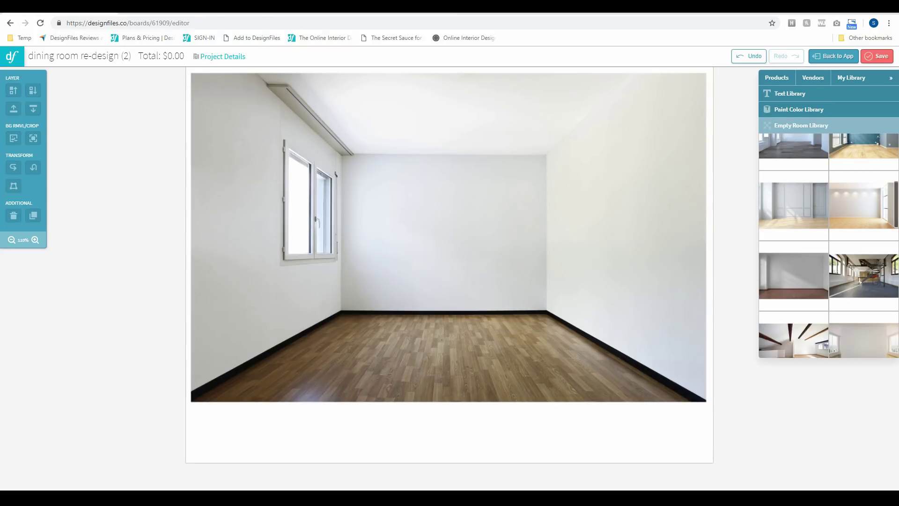
# Switch to the Google image results for "empty room images" and look through the room photos.
pyautogui.click(186, 11)
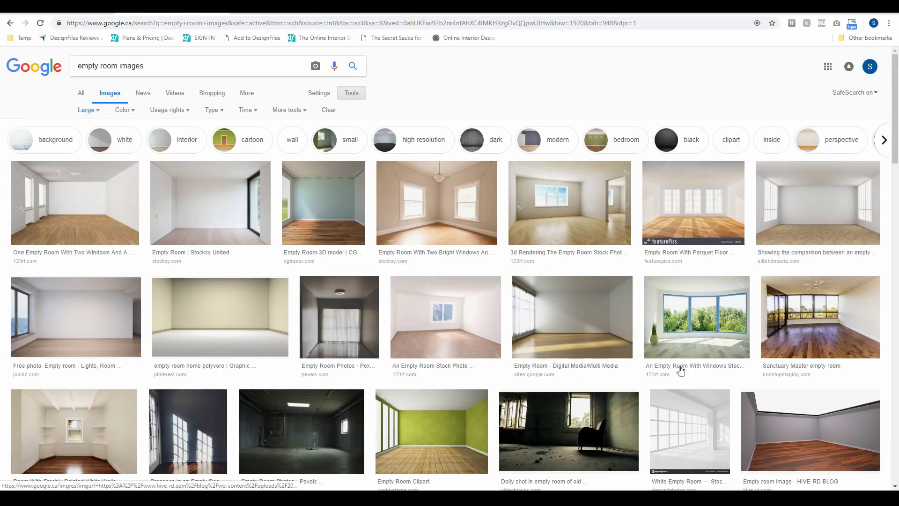
pyautogui.scroll(-2, 552, 307)
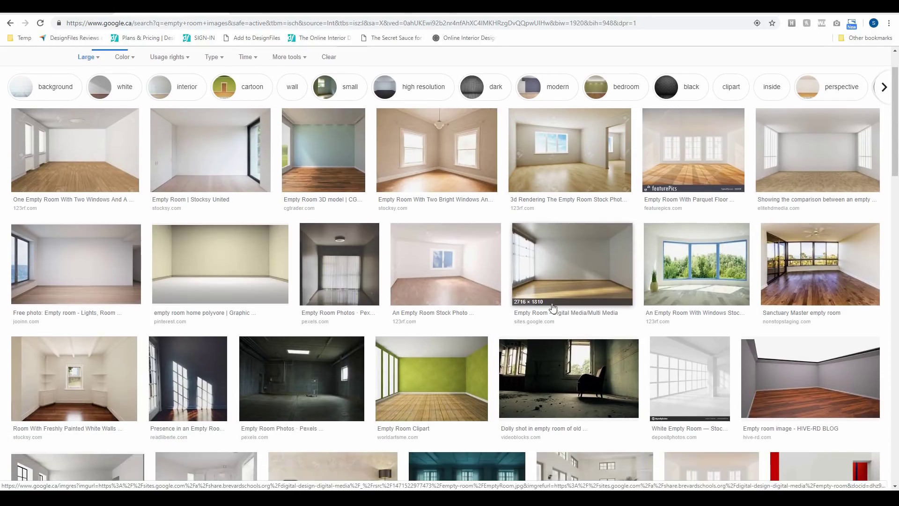
pyautogui.scroll(-1, 552, 307)
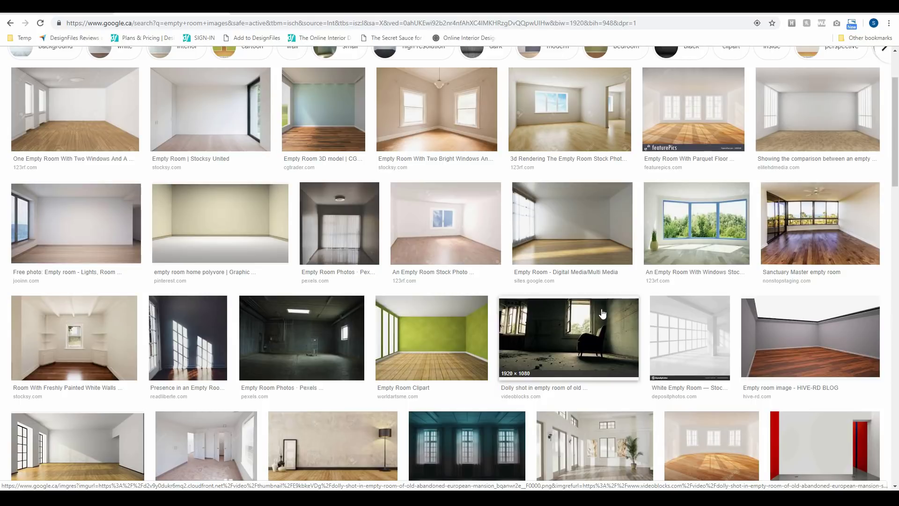
pyautogui.scroll(2, 472, 277)
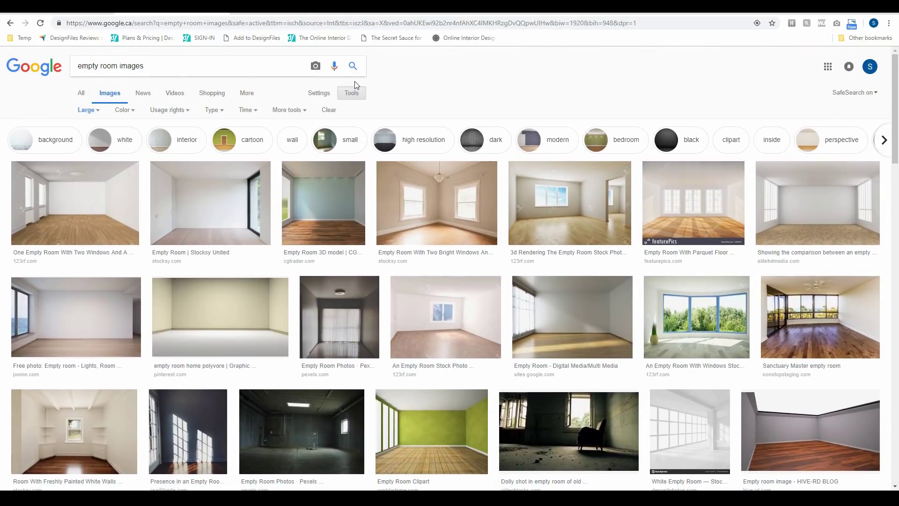
# Check the image size filter options for the empty room results, keeping Large selected.
pyautogui.click(353, 95)
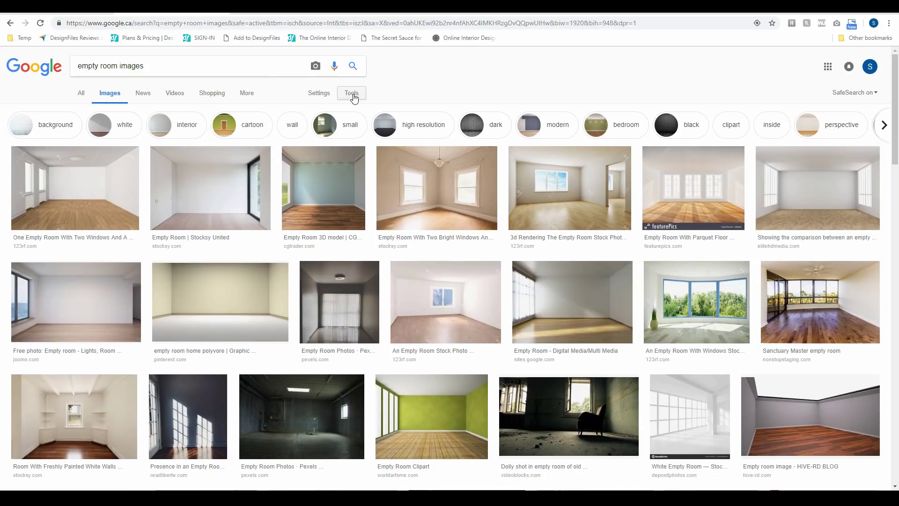
pyautogui.click(352, 94)
pyautogui.click(98, 113)
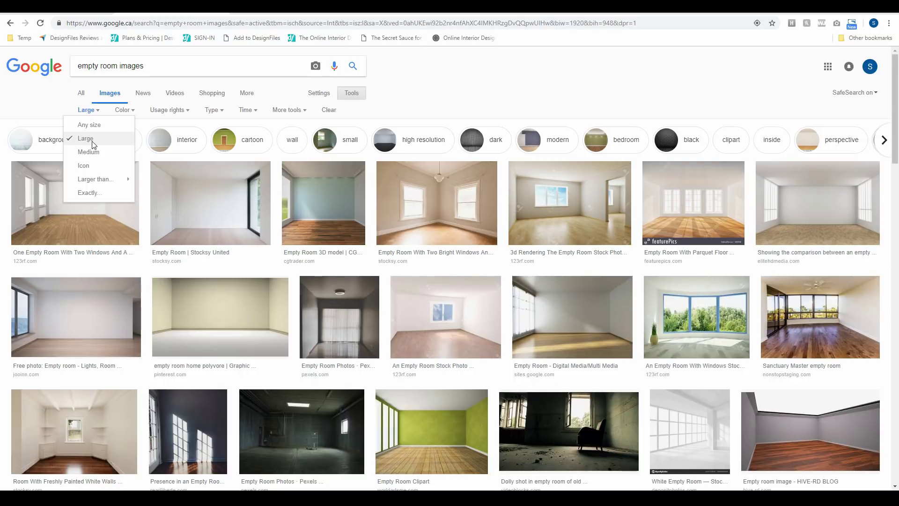
pyautogui.click(538, 89)
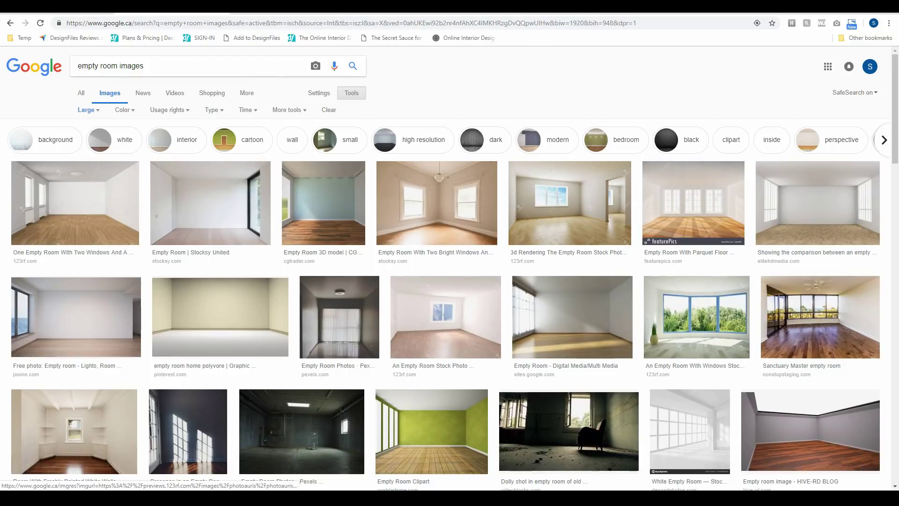
# Return to the DesignFiles board and view My Library and the Empty Room Library.
pyautogui.click(75, 14)
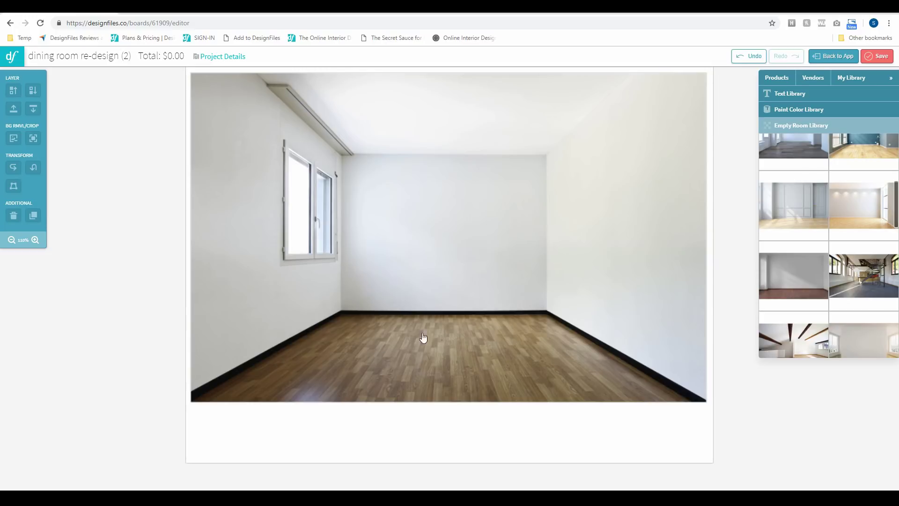
pyautogui.click(851, 78)
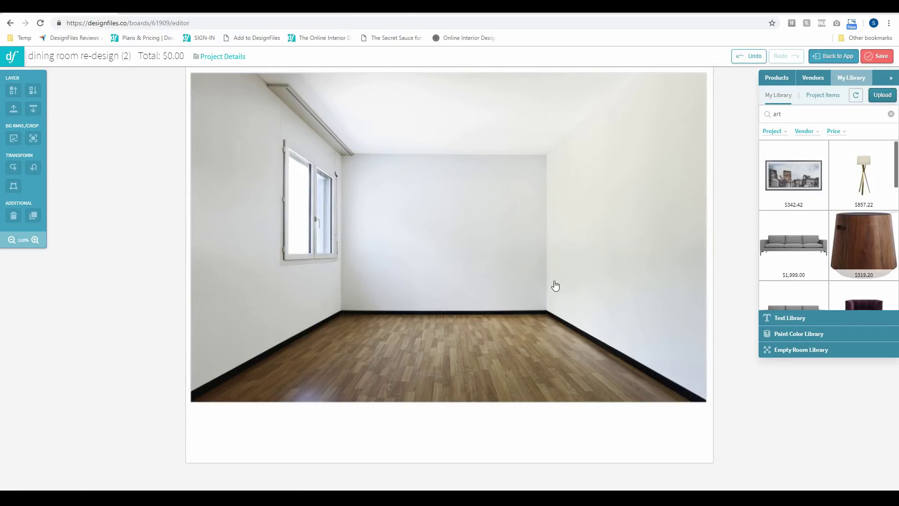
pyautogui.click(818, 351)
pyautogui.scroll(-1, 818, 352)
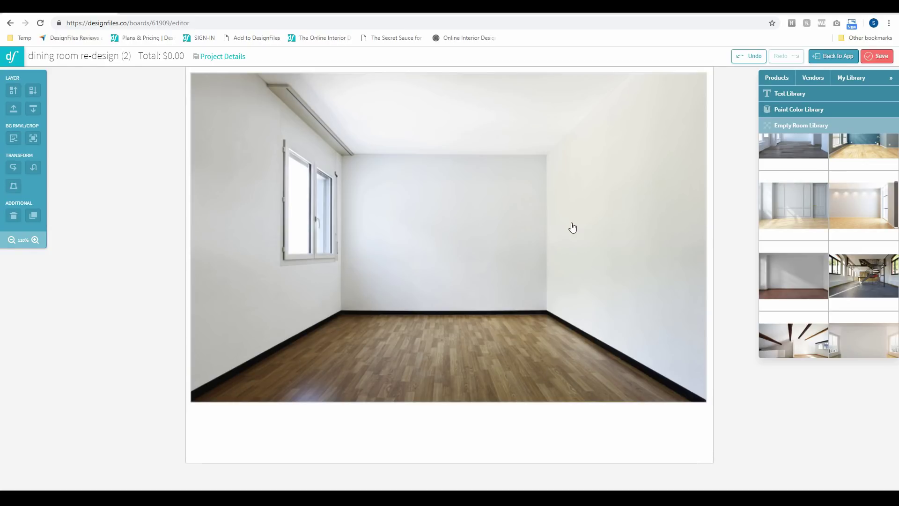
# Switch to the Google image results for "wood floor" and preview the Realtor.com hardwood texture with its image options.
pyautogui.click(291, 12)
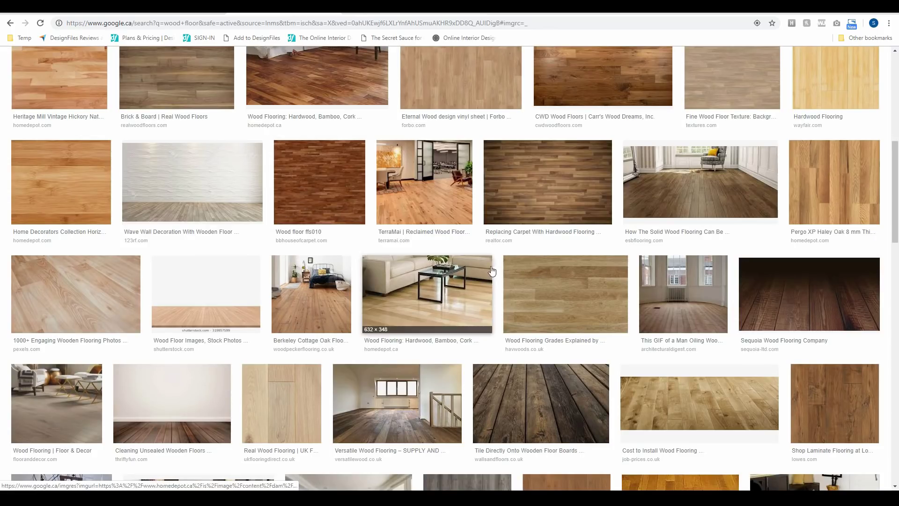
pyautogui.scroll(5, 492, 270)
pyautogui.scroll(-5, 492, 271)
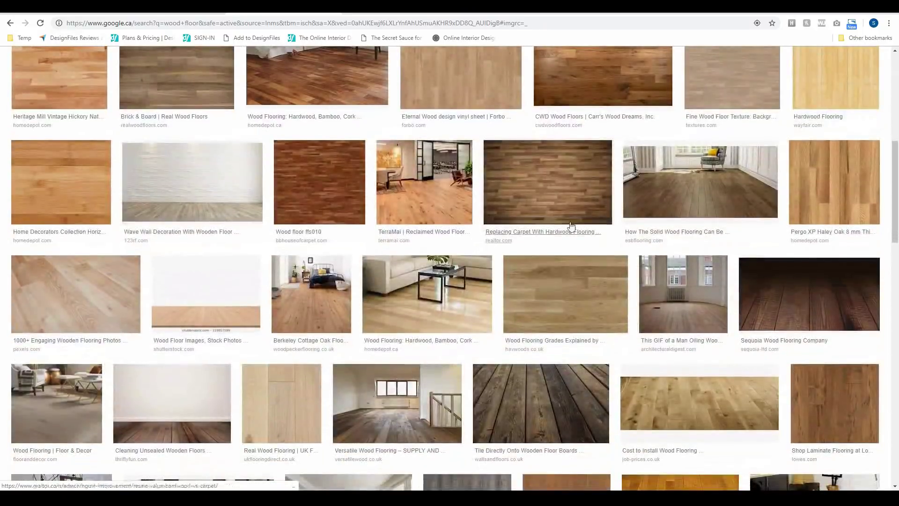
pyautogui.click(547, 200)
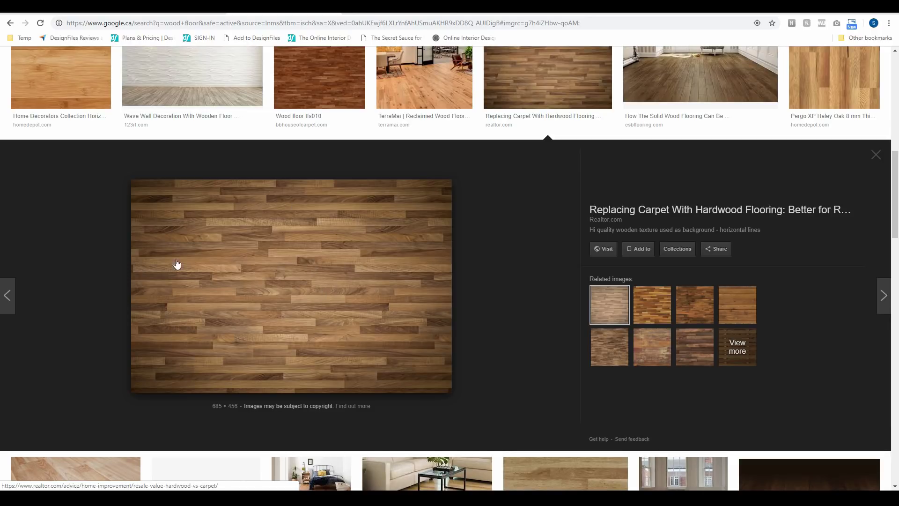
pyautogui.rightClick(317, 269)
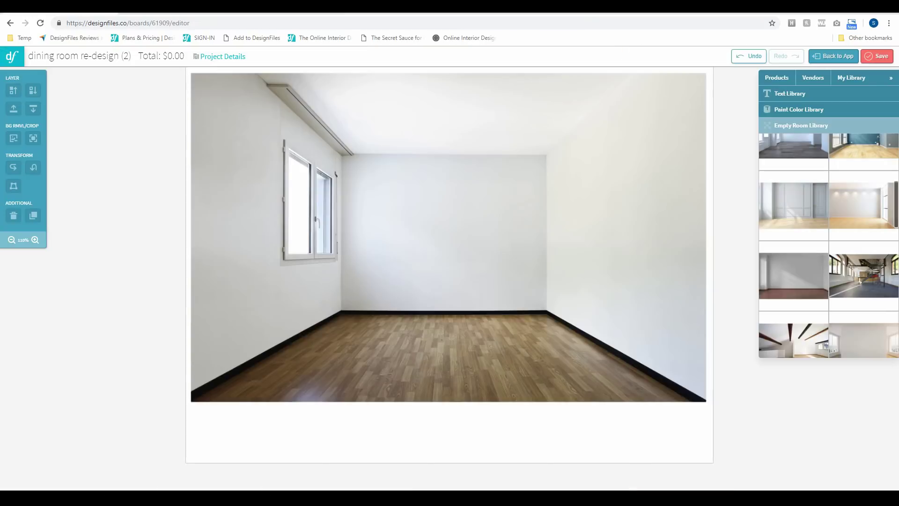
# Back on the DesignFiles board, add the reddish-brown wood floor image from the project items, shrink it and centre it over the room.
pyautogui.click(855, 78)
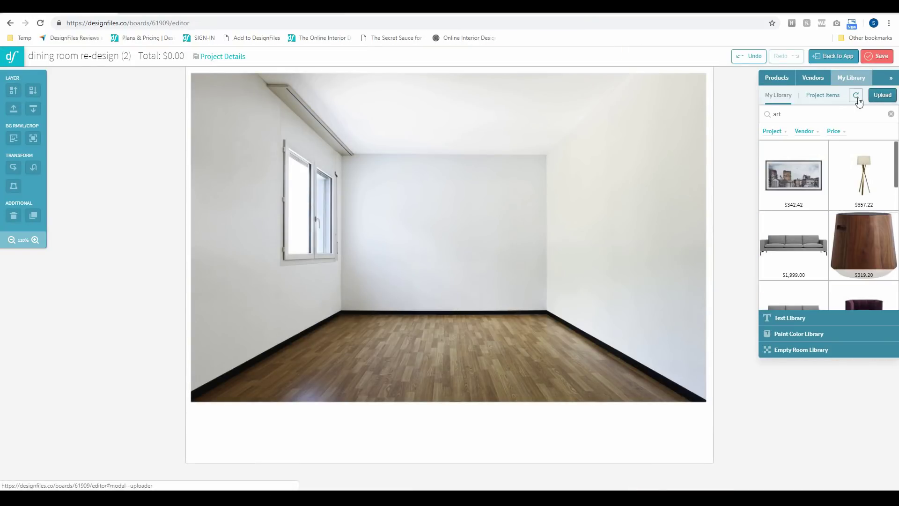
pyautogui.click(828, 103)
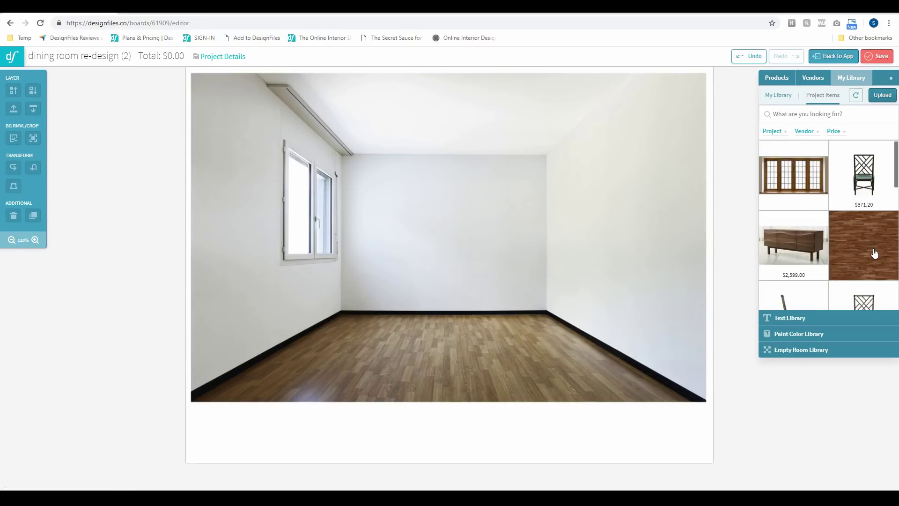
pyautogui.moveTo(874, 254); pyautogui.dragTo(451, 327)
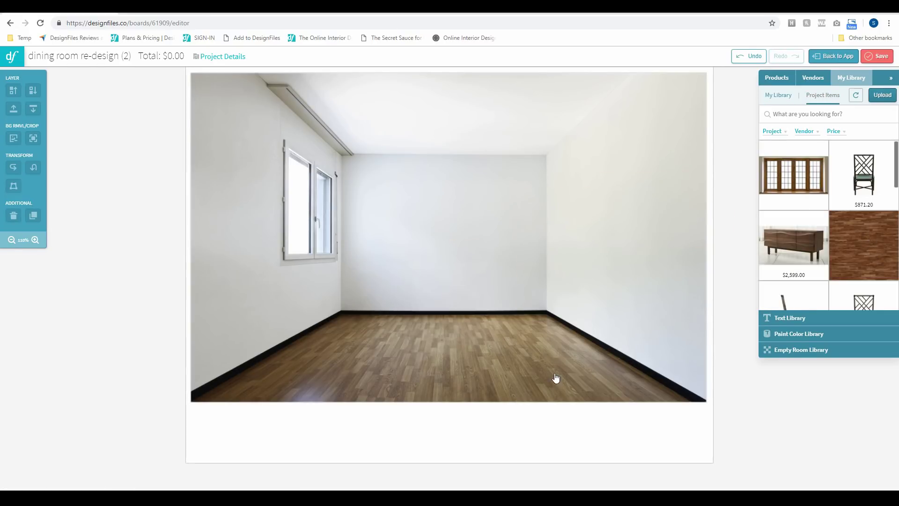
pyautogui.moveTo(554, 372); pyautogui.dragTo(150, 124)
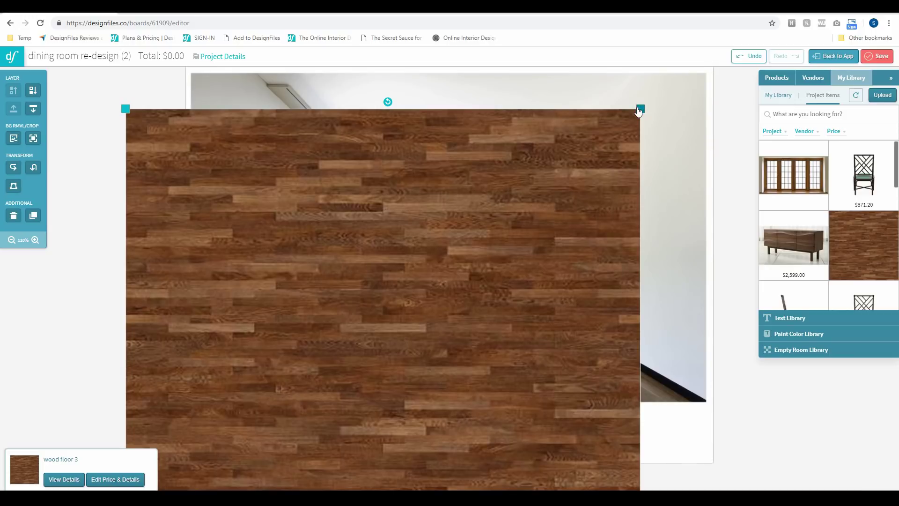
pyautogui.moveTo(636, 124); pyautogui.dragTo(473, 284)
pyautogui.moveTo(393, 334); pyautogui.dragTo(455, 264)
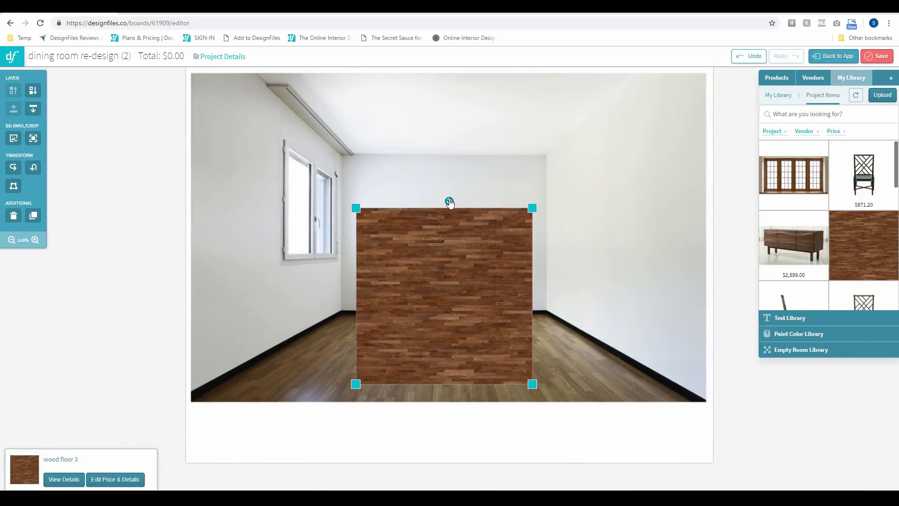
# Rotate the wood floor image a quarter turn so its planks run front to back, straighten it and reposition it over the room's centre.
pyautogui.moveTo(451, 202); pyautogui.dragTo(563, 298)
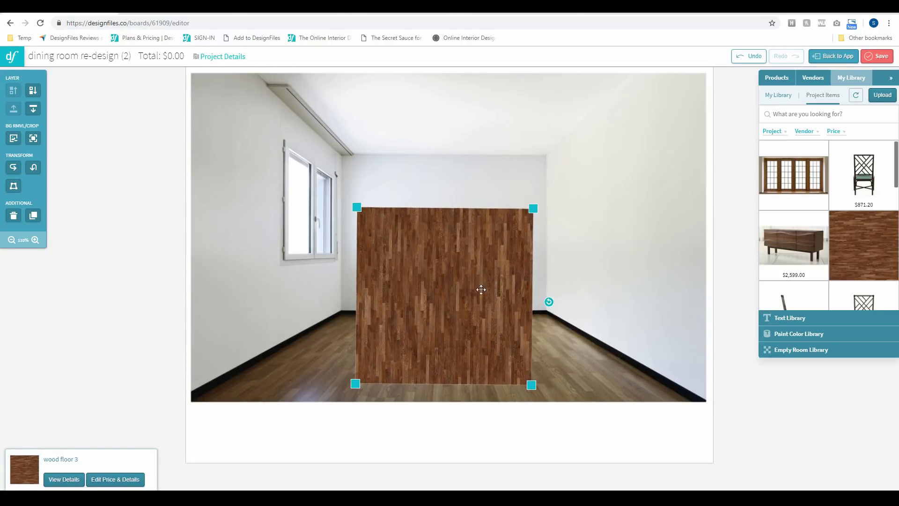
pyautogui.moveTo(479, 291); pyautogui.dragTo(489, 307)
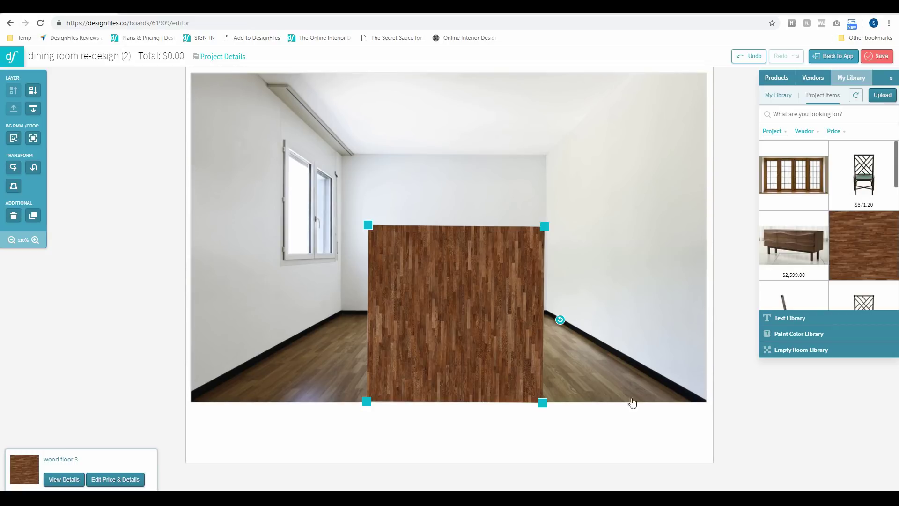
pyautogui.moveTo(562, 326); pyautogui.dragTo(563, 324)
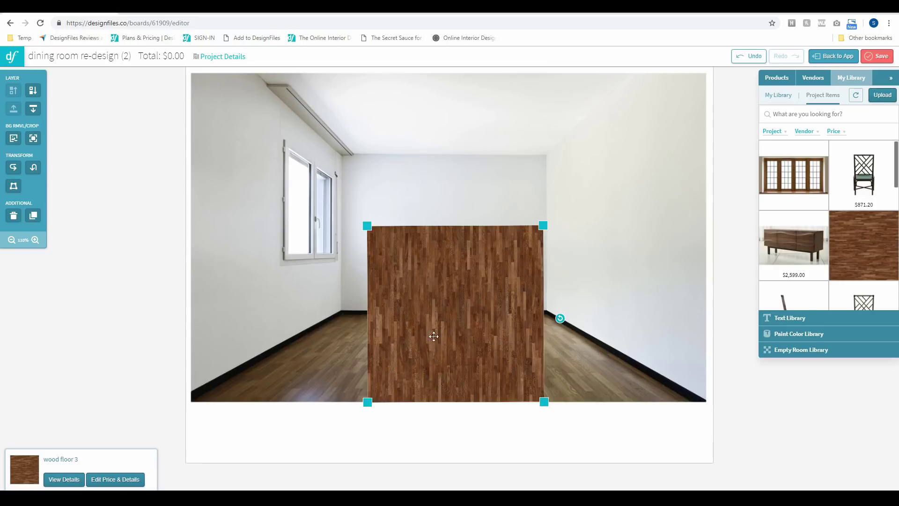
pyautogui.moveTo(456, 329); pyautogui.dragTo(464, 305)
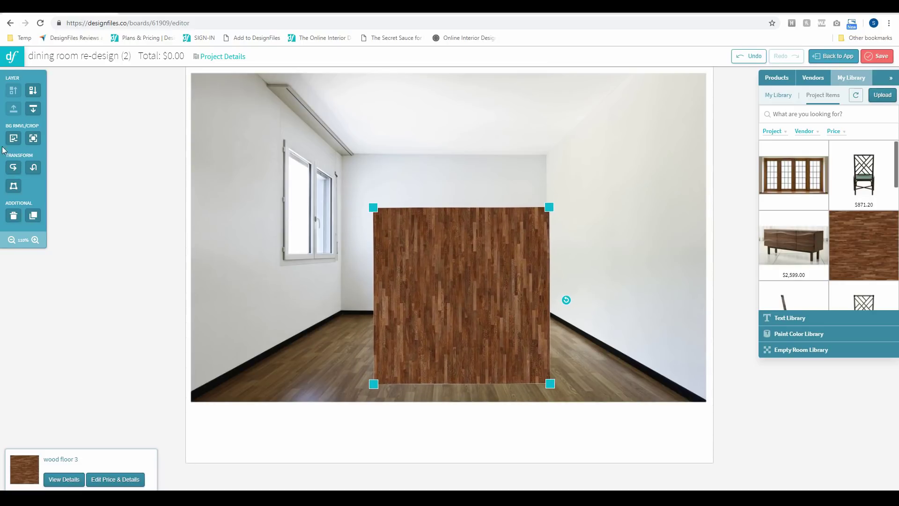
# Distort the wood floor image so its four corners fit the room's floor inside the black baseboards, and apply the distortion.
pyautogui.click(14, 186)
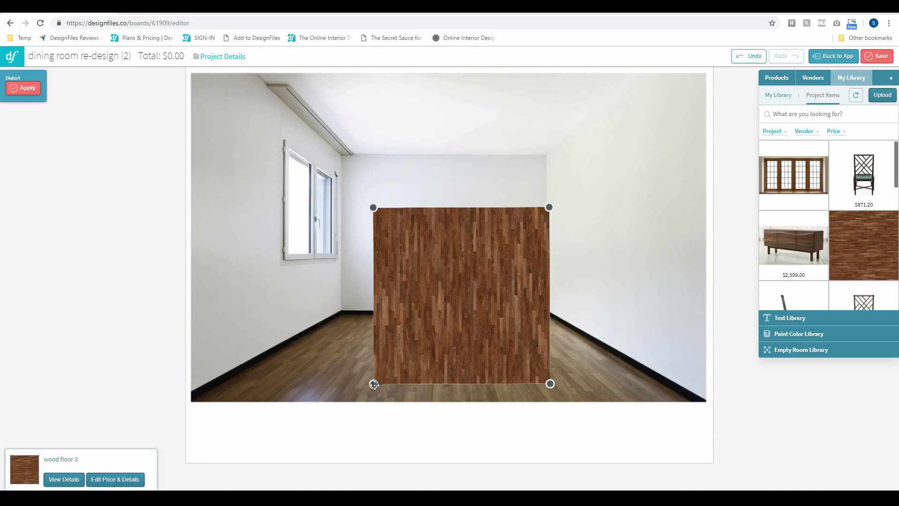
pyautogui.moveTo(373, 384); pyautogui.dragTo(192, 403)
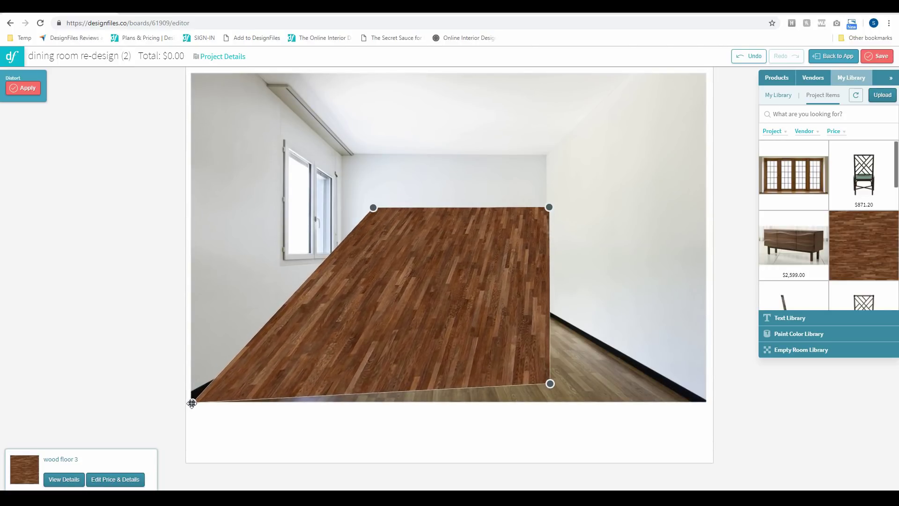
pyautogui.moveTo(551, 382); pyautogui.dragTo(692, 403)
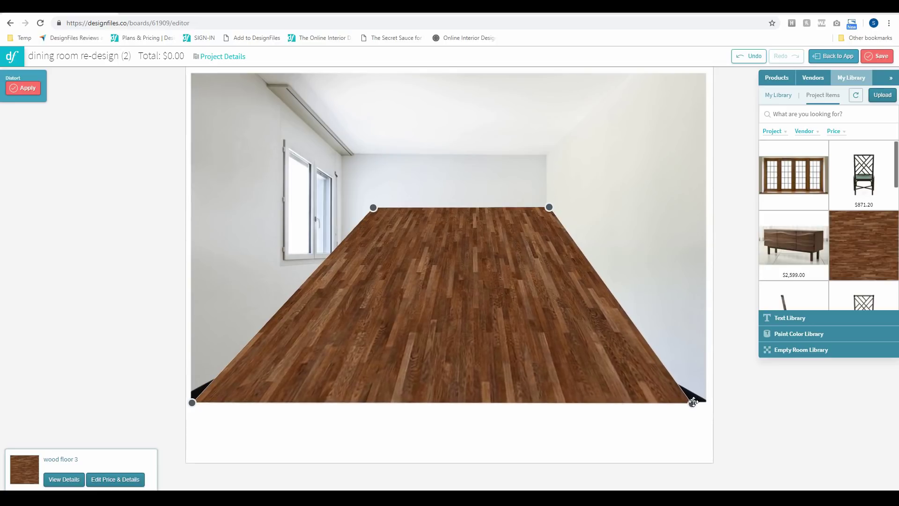
pyautogui.moveTo(549, 207); pyautogui.dragTo(525, 293)
pyautogui.moveTo(372, 208); pyautogui.dragTo(365, 319)
pyautogui.moveTo(525, 294); pyautogui.dragTo(546, 314)
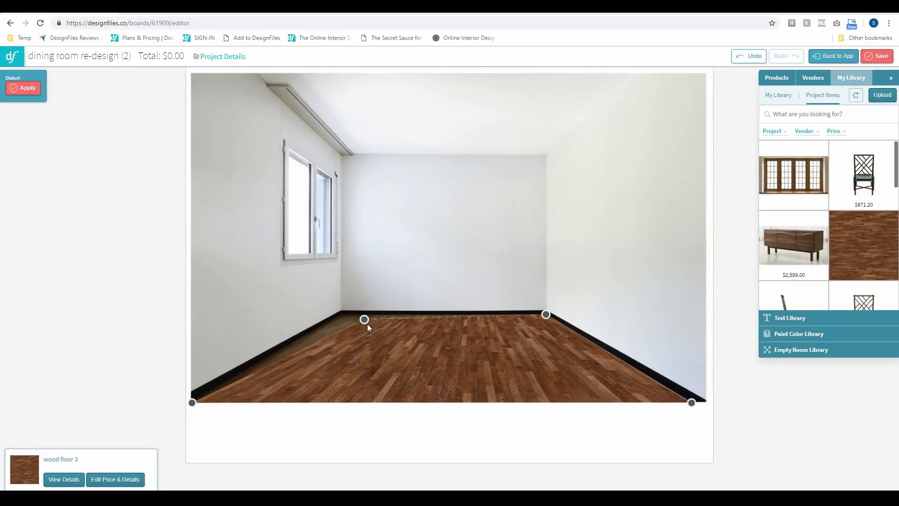
pyautogui.moveTo(364, 320); pyautogui.dragTo(343, 314)
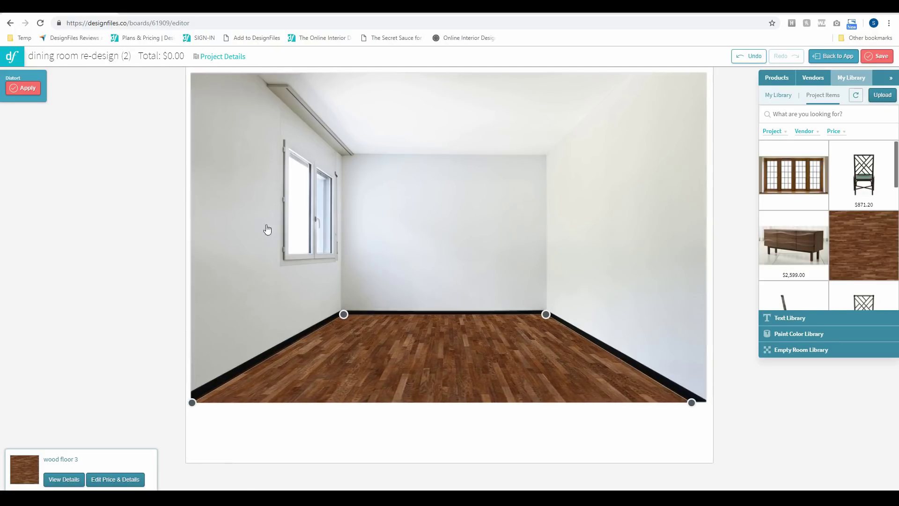
pyautogui.click(19, 87)
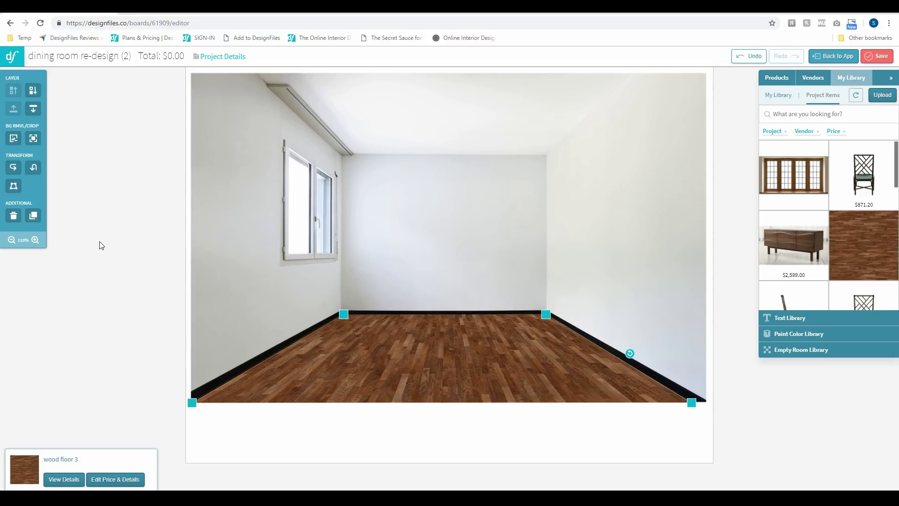
# Deselect the floor, switch to the Google image results for "window" and browse the window pictures.
pyautogui.click(100, 261)
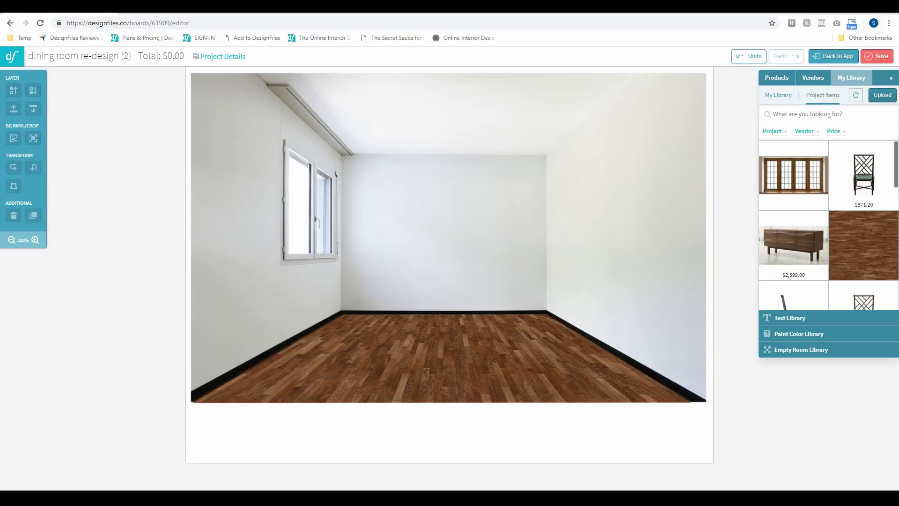
pyautogui.click(422, 7)
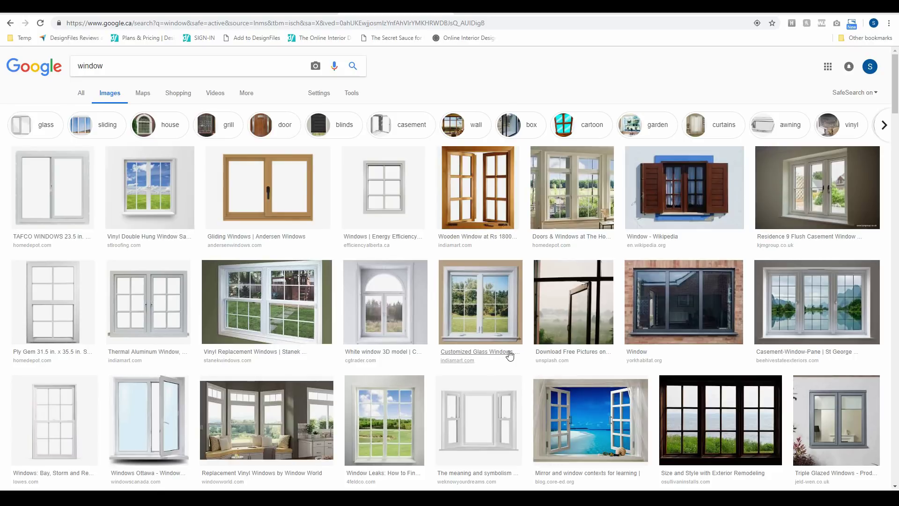
pyautogui.scroll(-2, 509, 354)
pyautogui.scroll(-3, 510, 356)
pyautogui.scroll(-5, 509, 357)
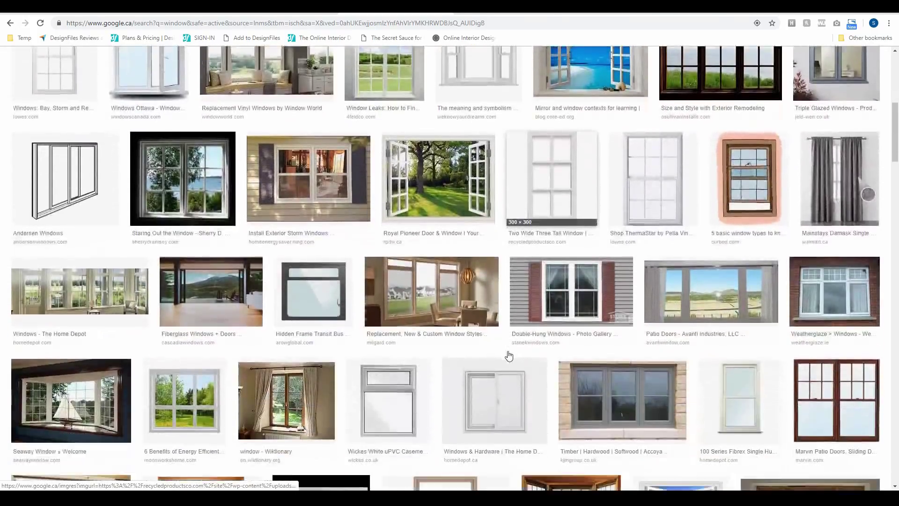
pyautogui.scroll(3, 508, 357)
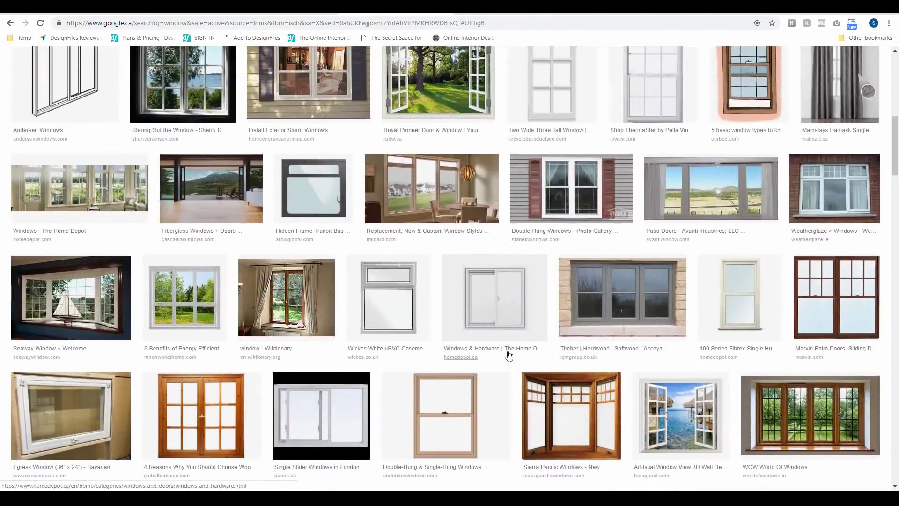
pyautogui.scroll(2, 507, 297)
pyautogui.scroll(-7, 646, 197)
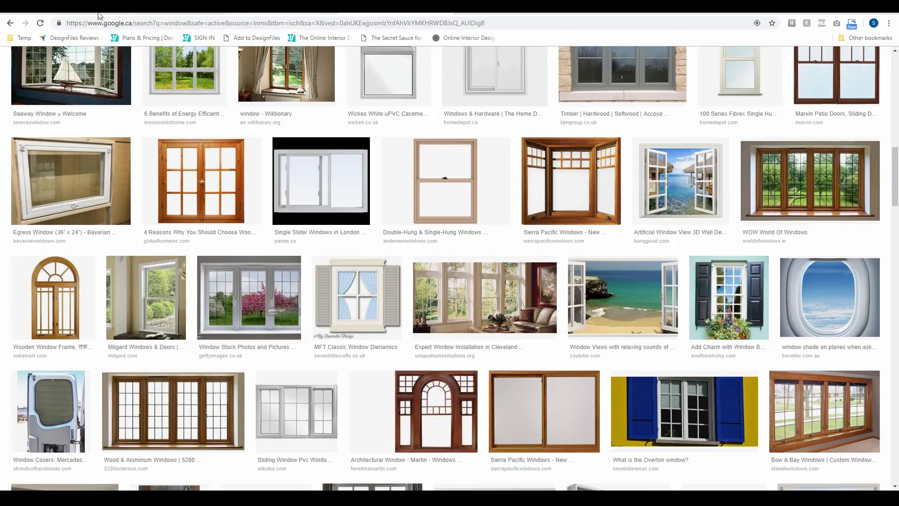
# Back on the DesignFiles board, add the four-pane wood window from the project items, shrink it and position it over the back wall.
pyautogui.click(80, 15)
pyautogui.moveTo(798, 180); pyautogui.dragTo(445, 202)
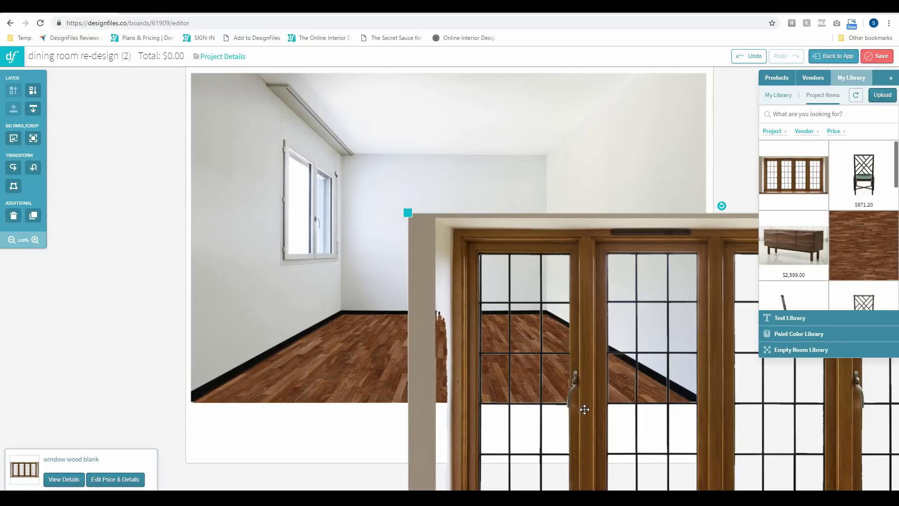
pyautogui.moveTo(582, 407); pyautogui.dragTo(387, 264)
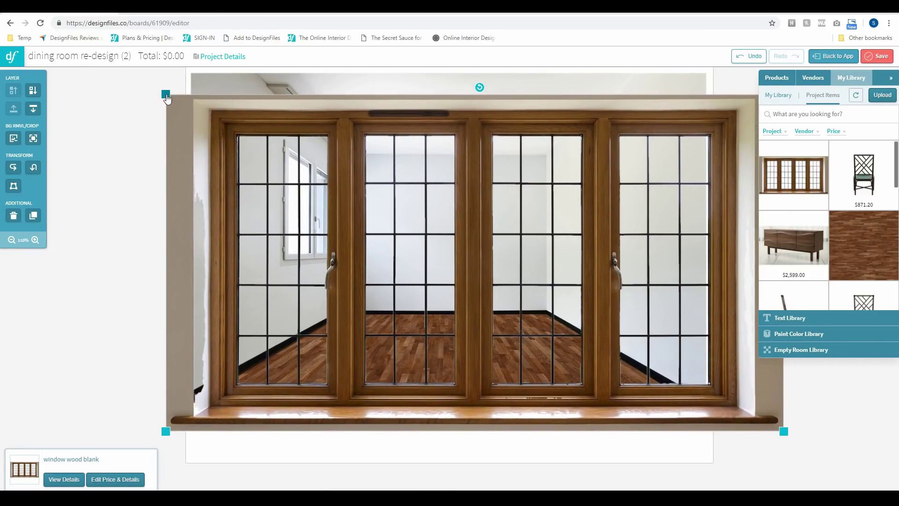
pyautogui.moveTo(168, 94); pyautogui.dragTo(284, 177)
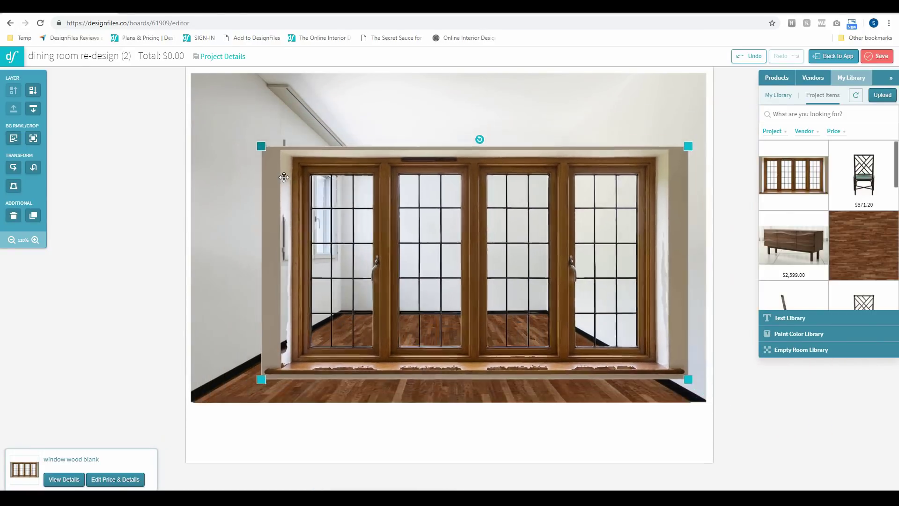
pyautogui.moveTo(392, 192); pyautogui.dragTo(389, 174)
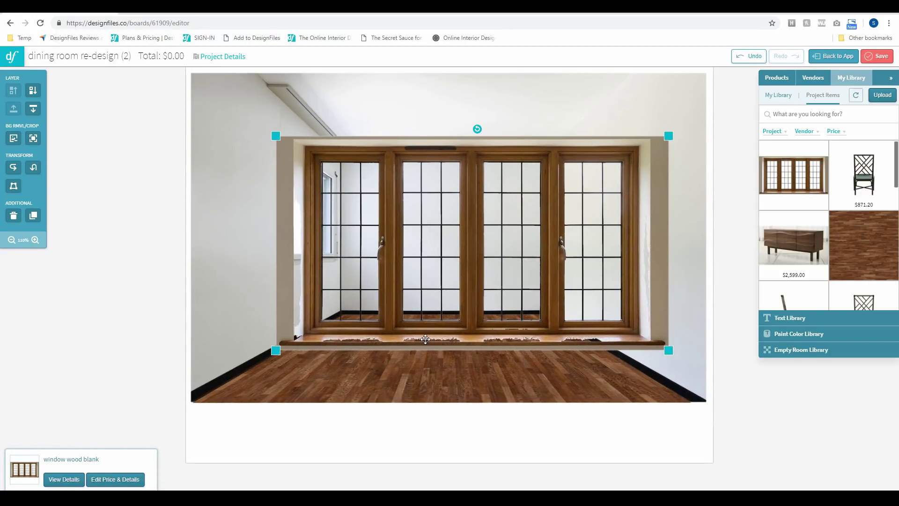
# Move the wood window aside, place the Lian side chair from the project items in the room, and delete the chair.
pyautogui.moveTo(619, 152); pyautogui.dragTo(403, 297)
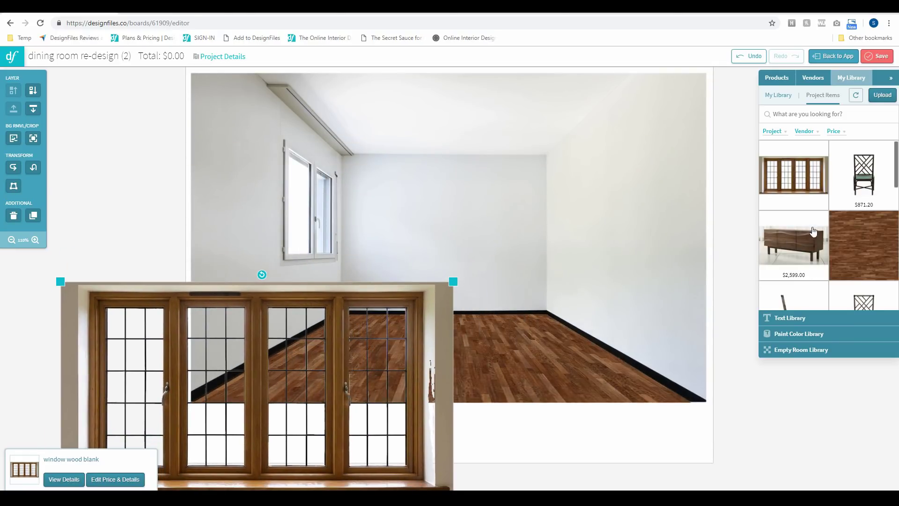
pyautogui.scroll(-2, 854, 276)
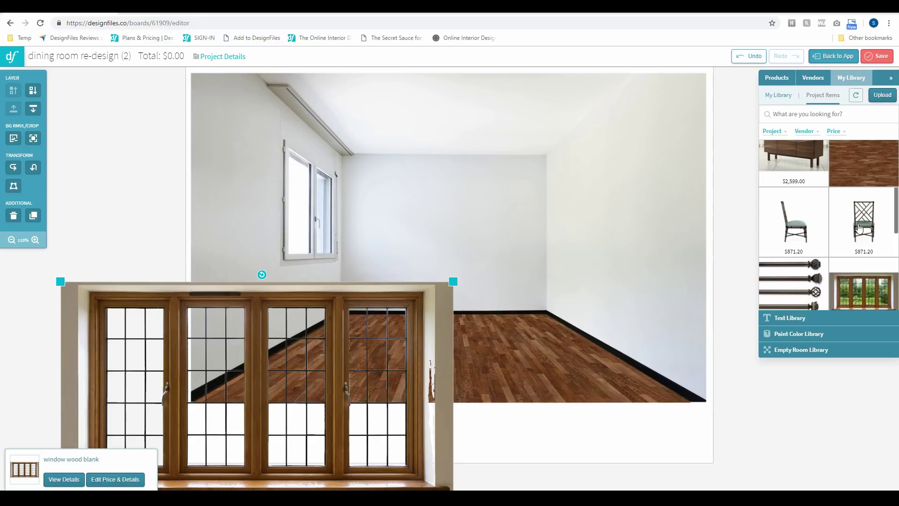
pyautogui.scroll(2, 859, 227)
pyautogui.moveTo(864, 173); pyautogui.dragTo(534, 292)
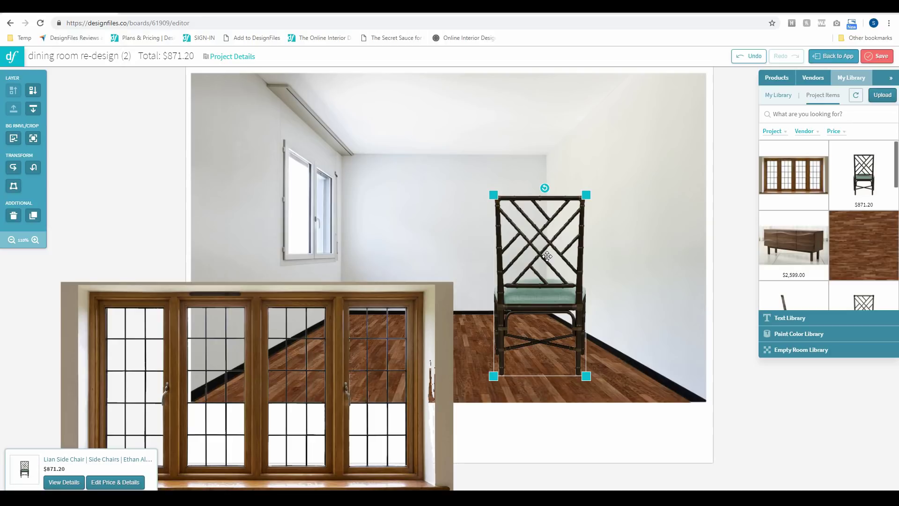
pyautogui.press('Delete')
# Move the wood window back over the back wall and save its automatic background removal with a color range of 0.
pyautogui.click(401, 300)
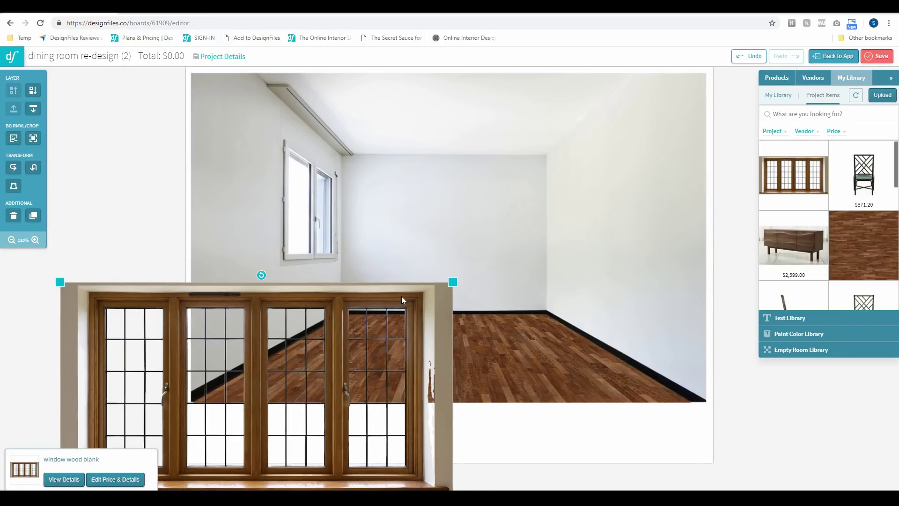
pyautogui.moveTo(402, 299); pyautogui.dragTo(572, 136)
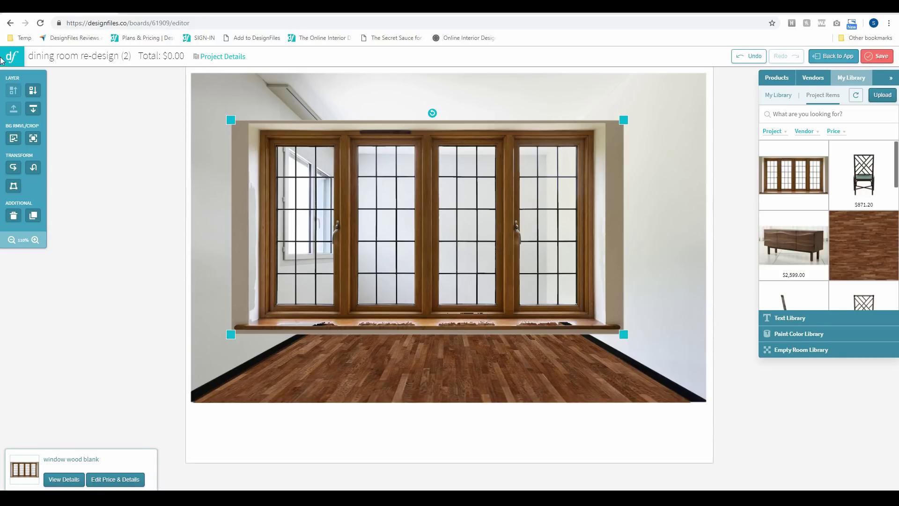
pyautogui.click(14, 139)
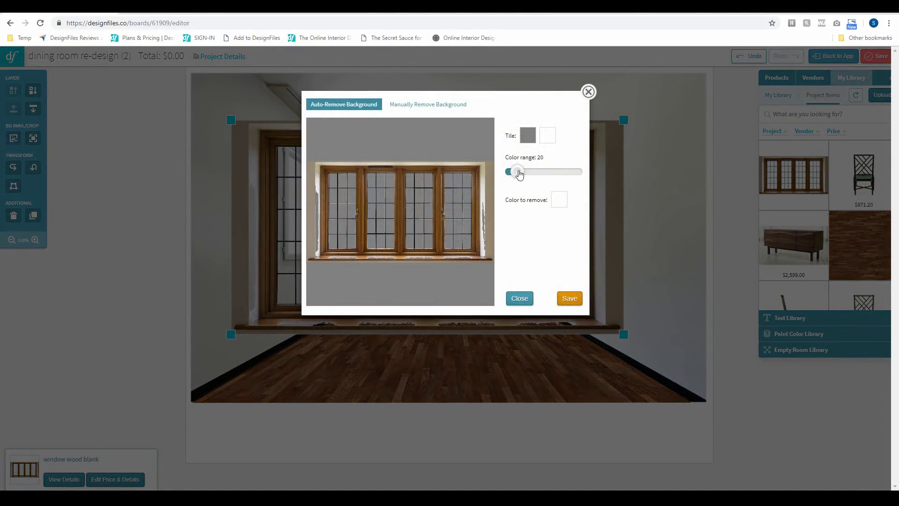
pyautogui.moveTo(519, 173); pyautogui.dragTo(508, 172)
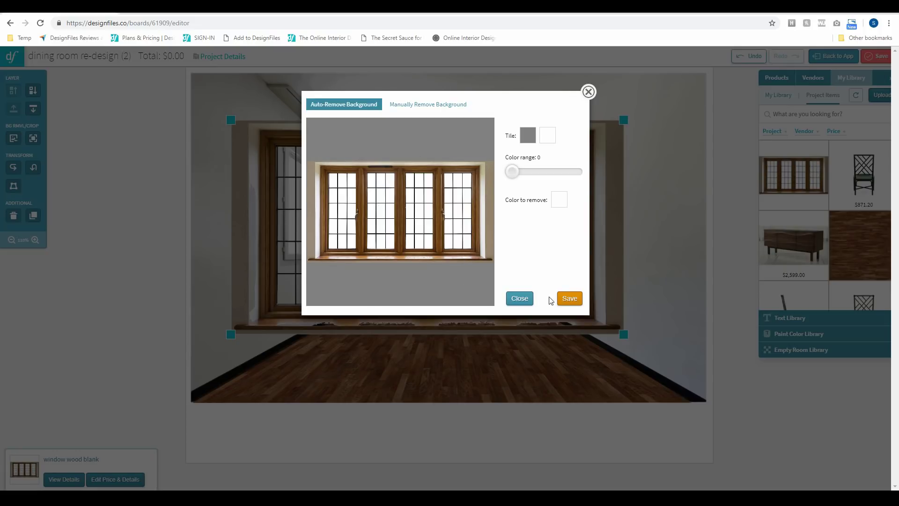
pyautogui.click(570, 302)
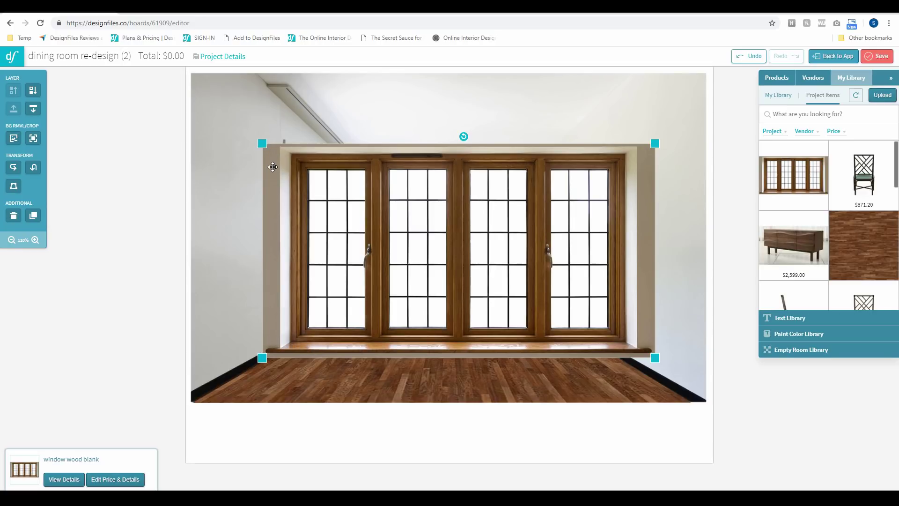
# Crop the wood window image closer to its frame, trimming the beige wall and the projecting ends of the sill, and save the crop.
pyautogui.click(33, 137)
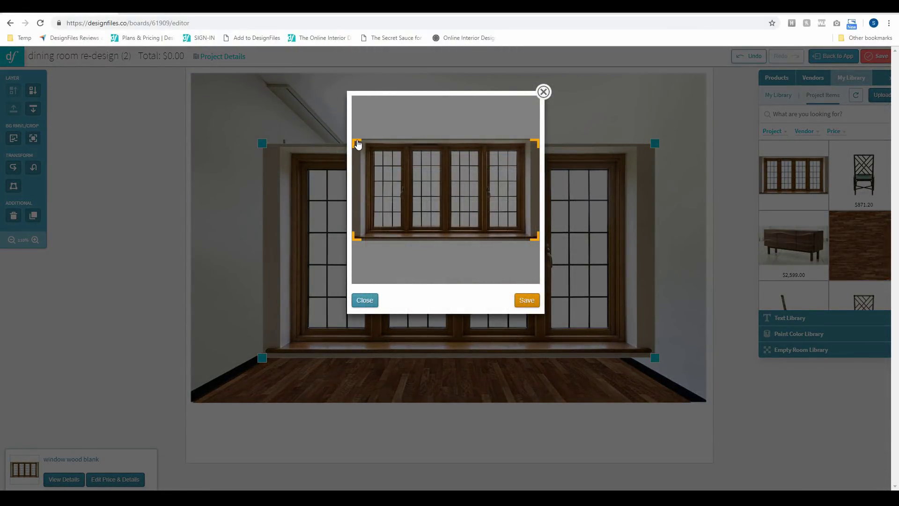
pyautogui.hotkey('ctrl', '+')
pyautogui.hotkey('ctrl', '+')
pyautogui.hotkey('ctrl', '+')
pyautogui.hotkey('ctrl', '+')
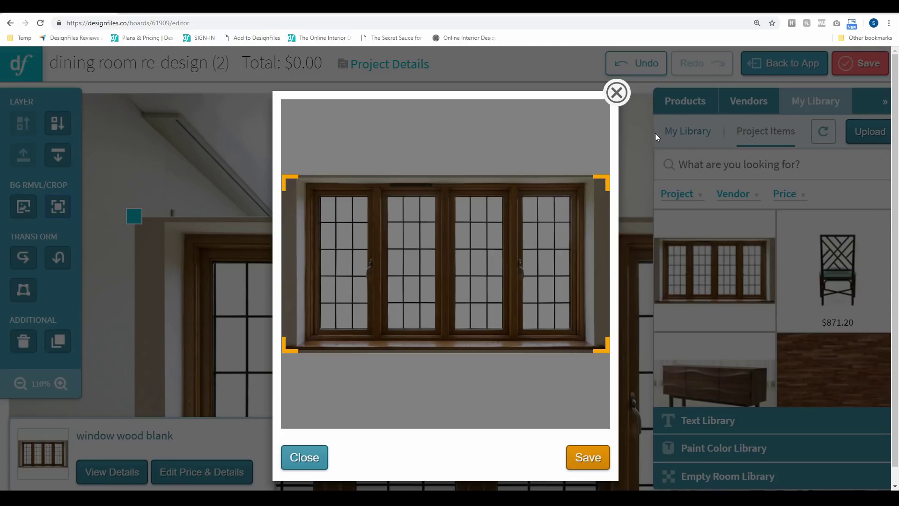
pyautogui.moveTo(290, 181); pyautogui.dragTo(306, 186)
pyautogui.moveTo(611, 356); pyautogui.dragTo(590, 349)
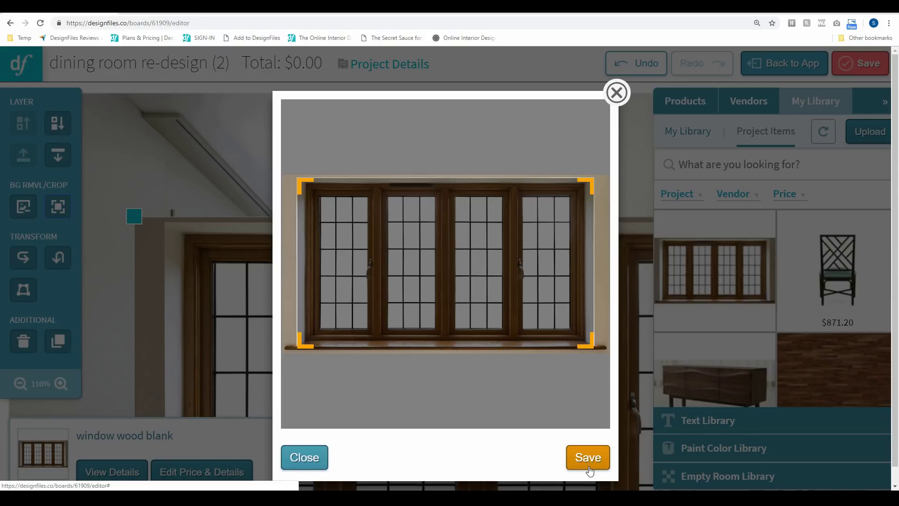
pyautogui.hotkey('ctrl', '-')
pyautogui.hotkey('ctrl', '-')
pyautogui.hotkey('ctrl', '-')
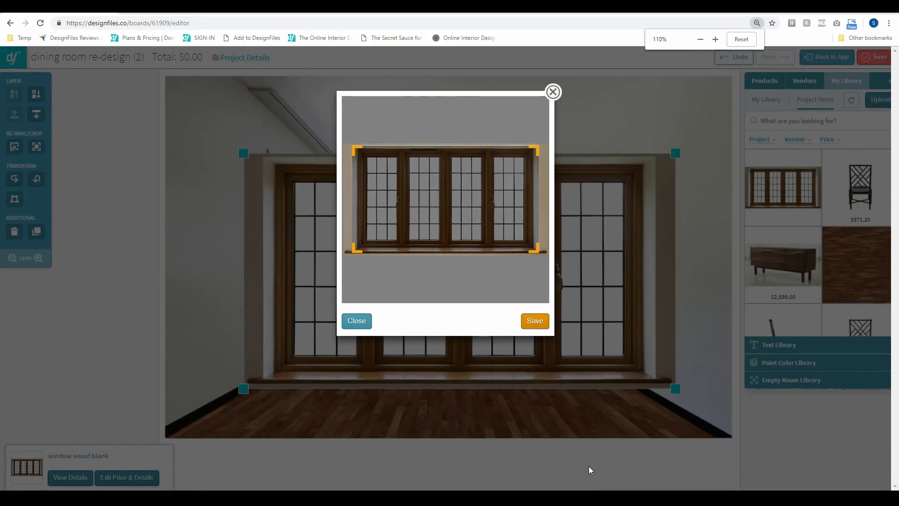
pyautogui.hotkey('ctrl', '-')
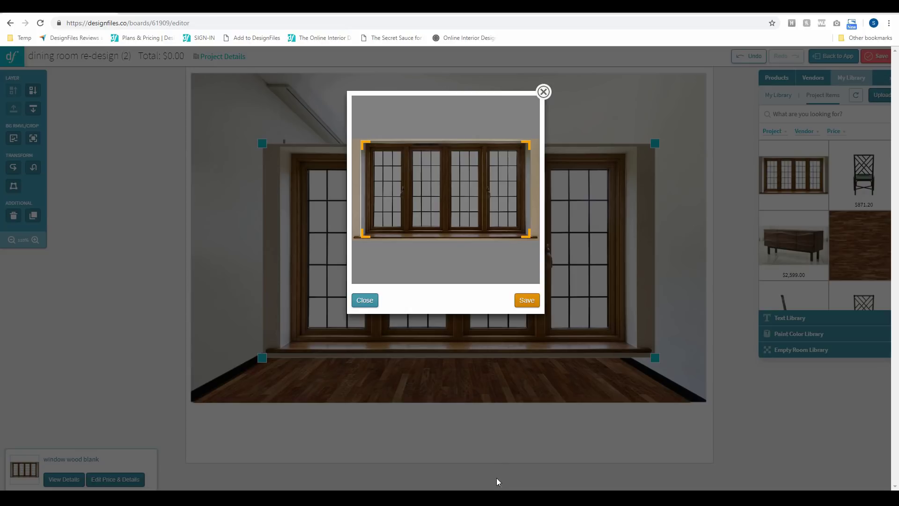
pyautogui.click(522, 302)
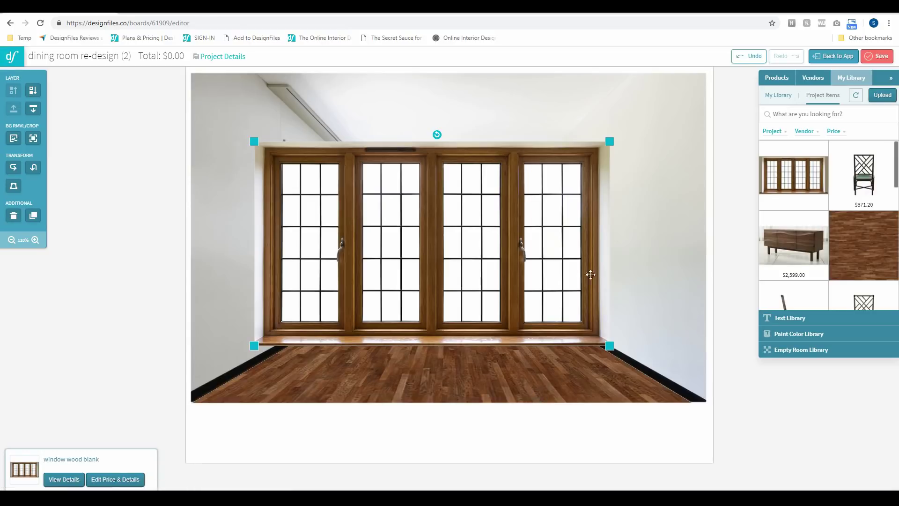
# Shrink the cropped wood window and centre it on the room's back wall.
pyautogui.moveTo(624, 136); pyautogui.dragTo(520, 192)
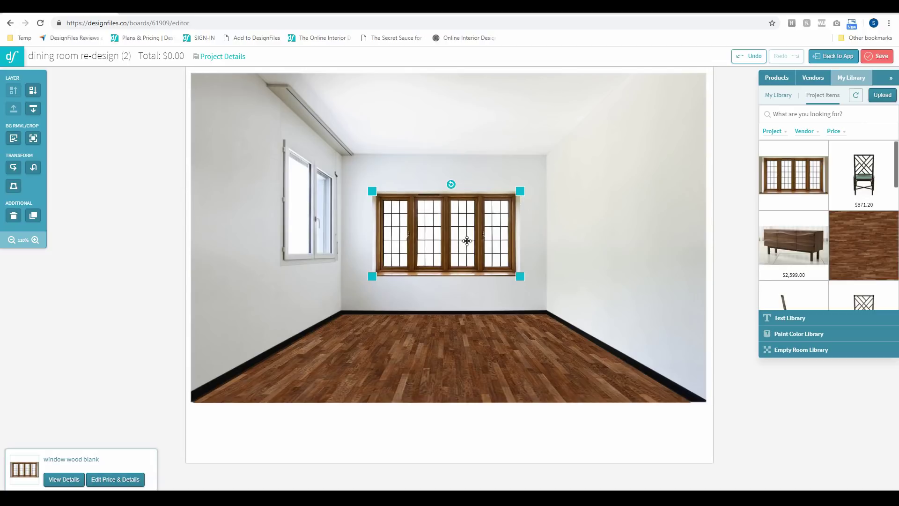
pyautogui.moveTo(467, 241); pyautogui.dragTo(463, 229)
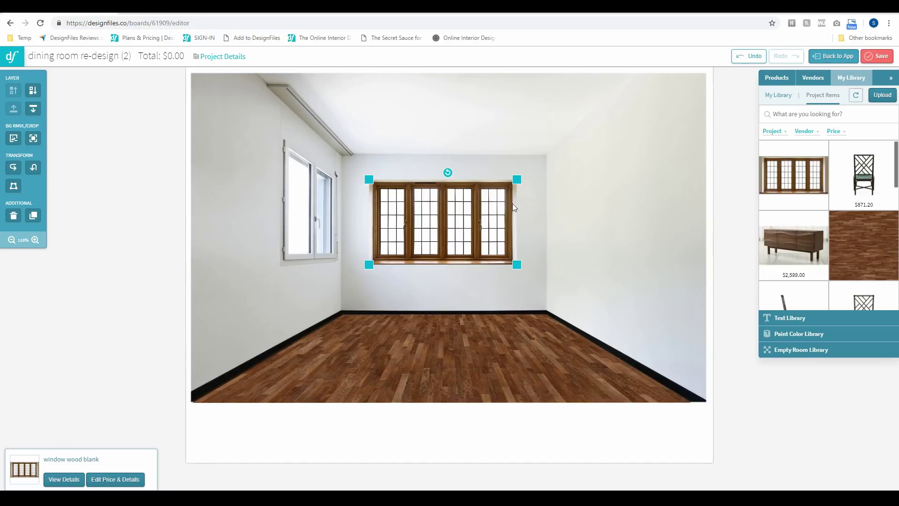
pyautogui.moveTo(520, 179); pyautogui.dragTo(520, 178)
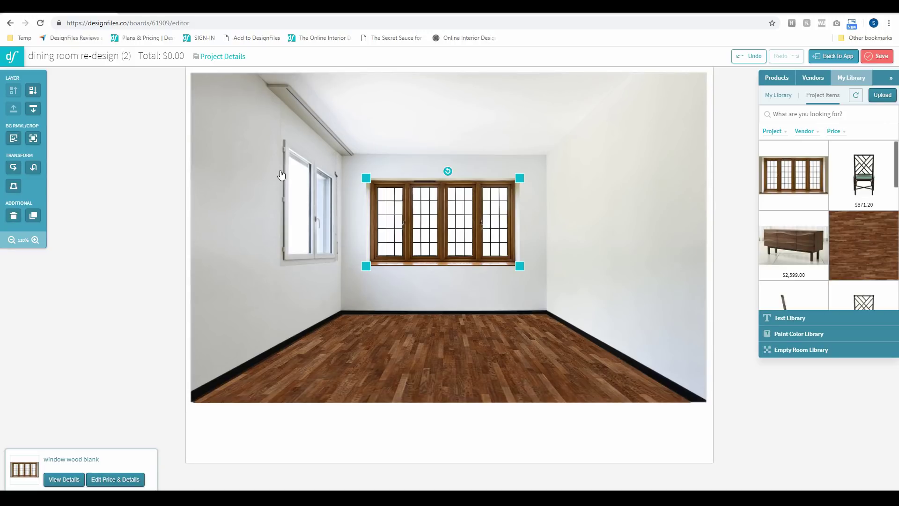
# Duplicate the wood window over the left wall's existing window, distort the copy to match that wall's perspective, and apply the distortion.
pyautogui.click(34, 215)
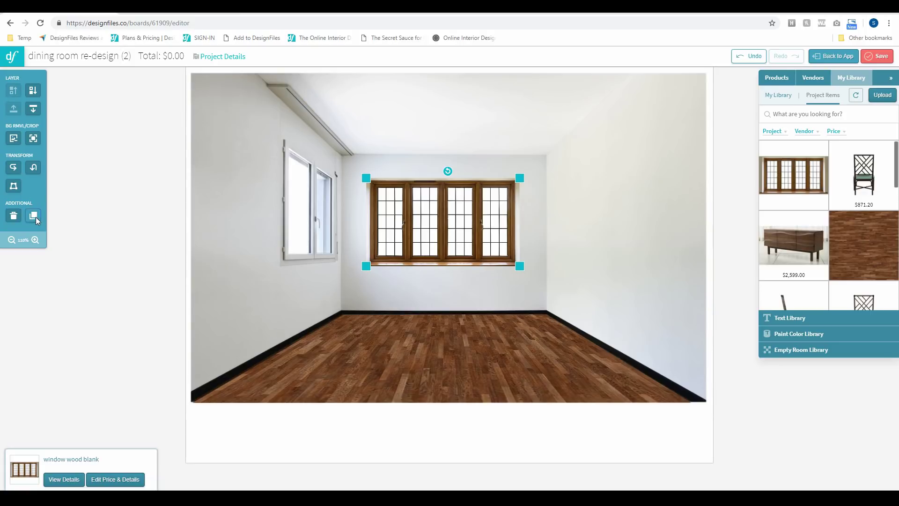
pyautogui.moveTo(502, 260); pyautogui.dragTo(306, 235)
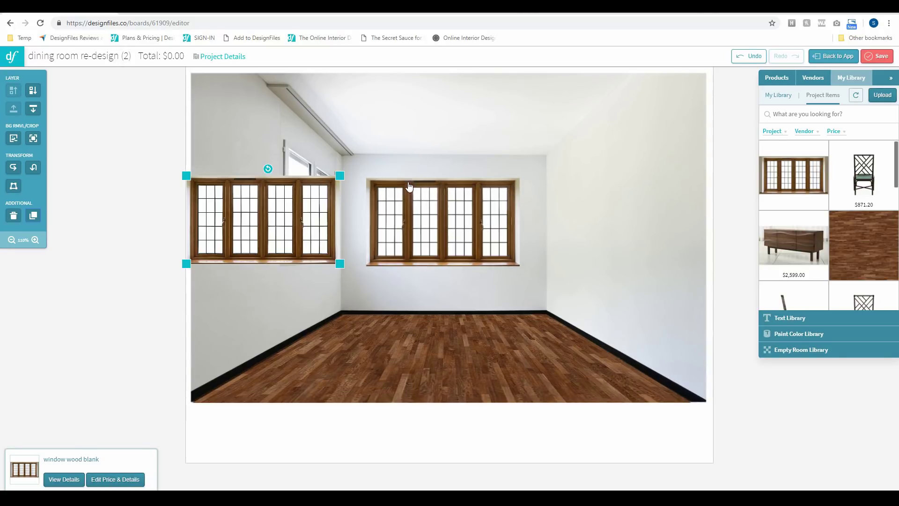
pyautogui.click(13, 186)
pyautogui.moveTo(184, 175); pyautogui.dragTo(223, 102)
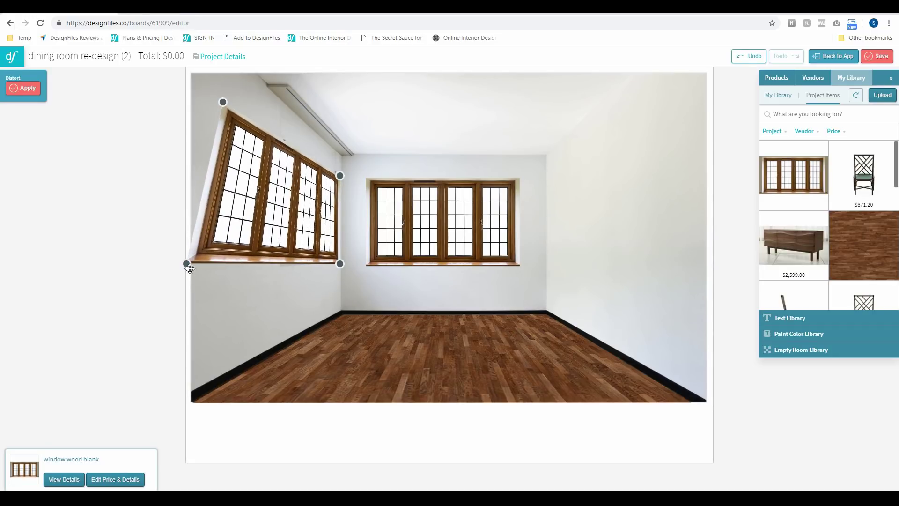
pyautogui.moveTo(187, 263); pyautogui.dragTo(222, 306)
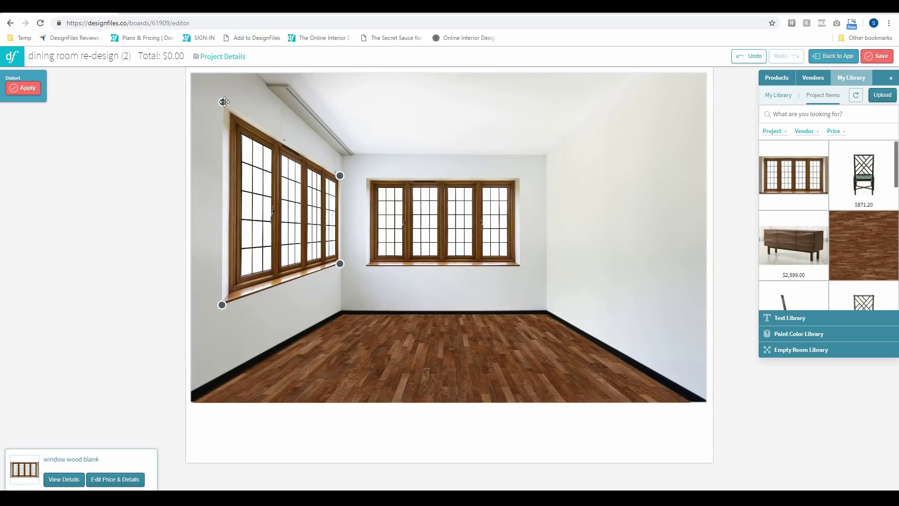
pyautogui.moveTo(223, 102); pyautogui.dragTo(223, 97)
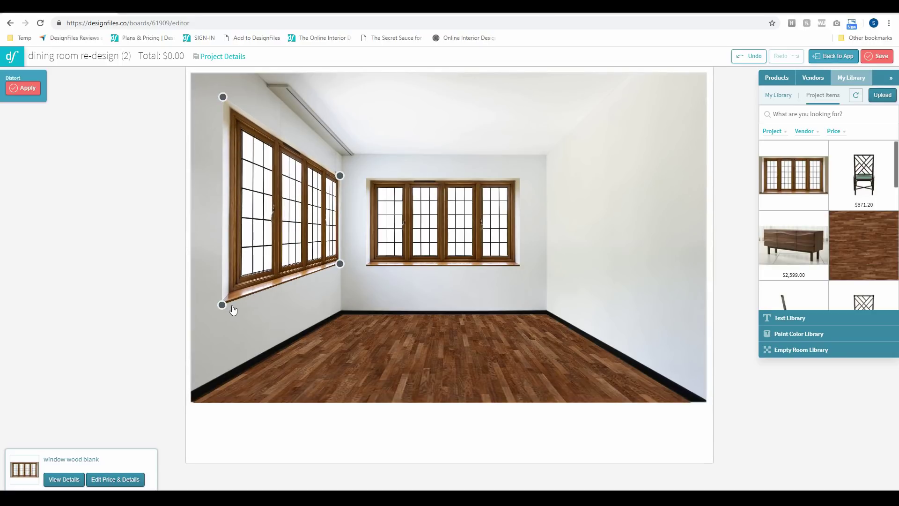
pyautogui.moveTo(224, 303); pyautogui.dragTo(224, 294)
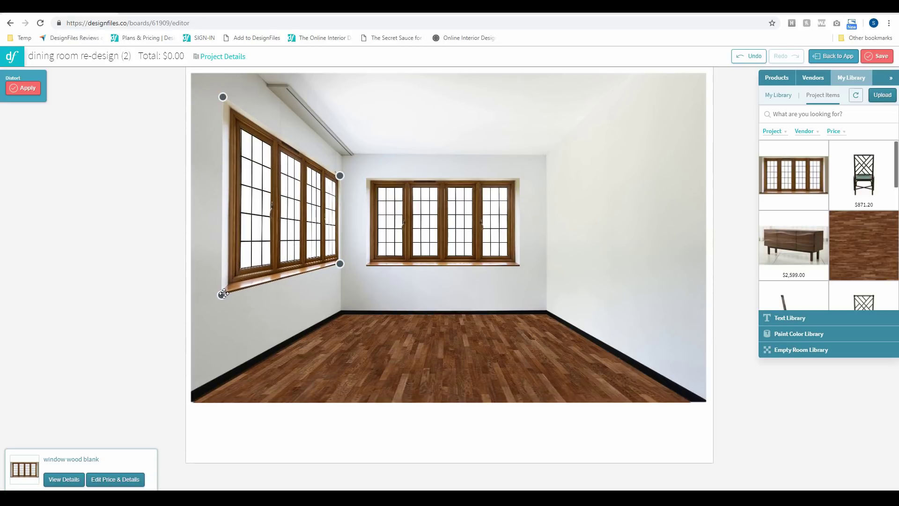
pyautogui.moveTo(224, 294); pyautogui.dragTo(222, 295)
pyautogui.moveTo(340, 263); pyautogui.dragTo(340, 265)
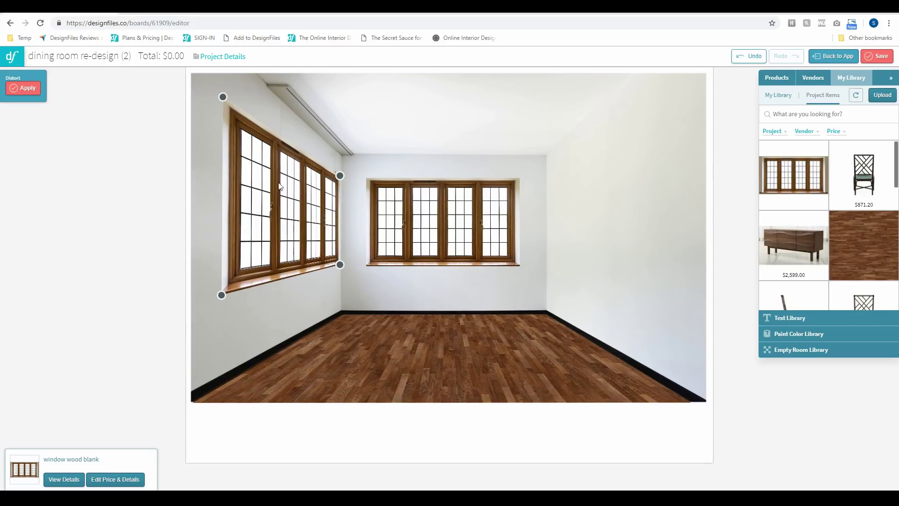
pyautogui.click(26, 91)
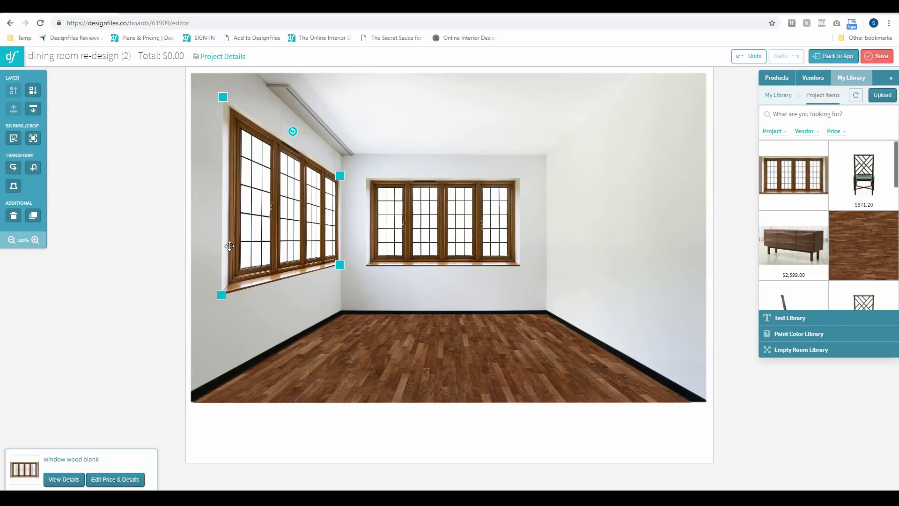
# Crop the left wall's window closer to its wood frame, save the crop, and move the window back into place on that wall.
pyautogui.click(32, 139)
pyautogui.moveTo(368, 146); pyautogui.dragTo(373, 146)
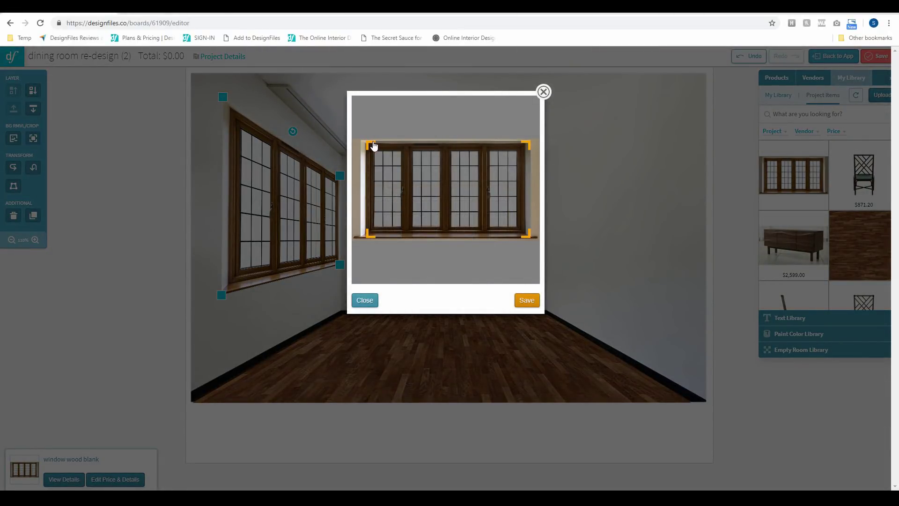
pyautogui.click(526, 300)
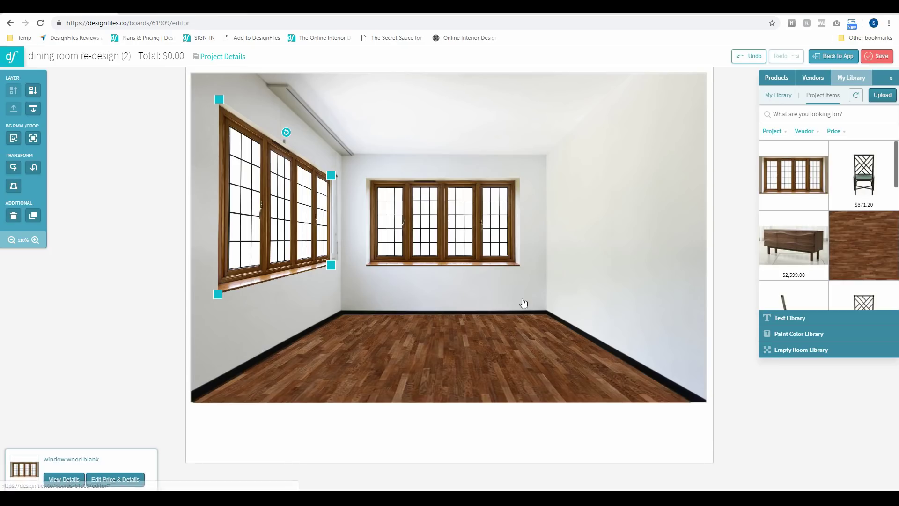
pyautogui.moveTo(284, 227); pyautogui.dragTo(290, 223)
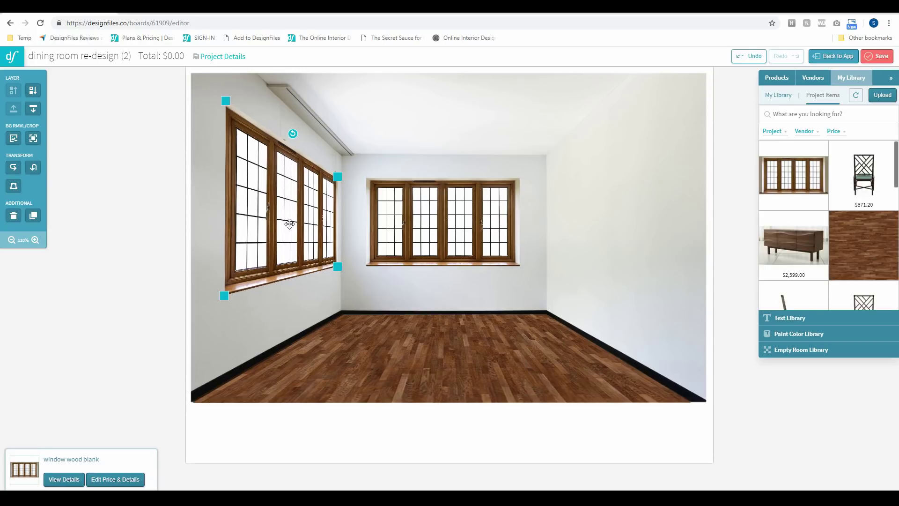
pyautogui.click(133, 218)
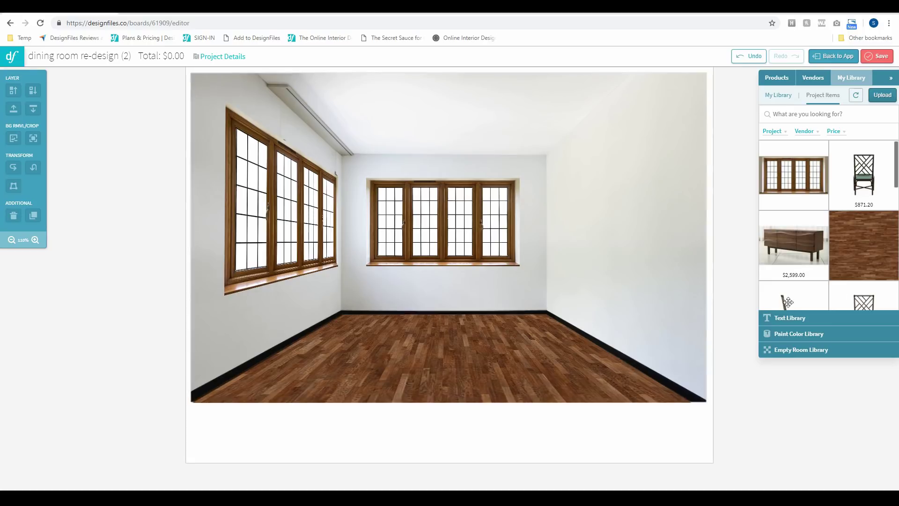
# Add the teal curtains from the project items to the board and shrink the image to about the back wall's height.
pyautogui.scroll(-4, 827, 289)
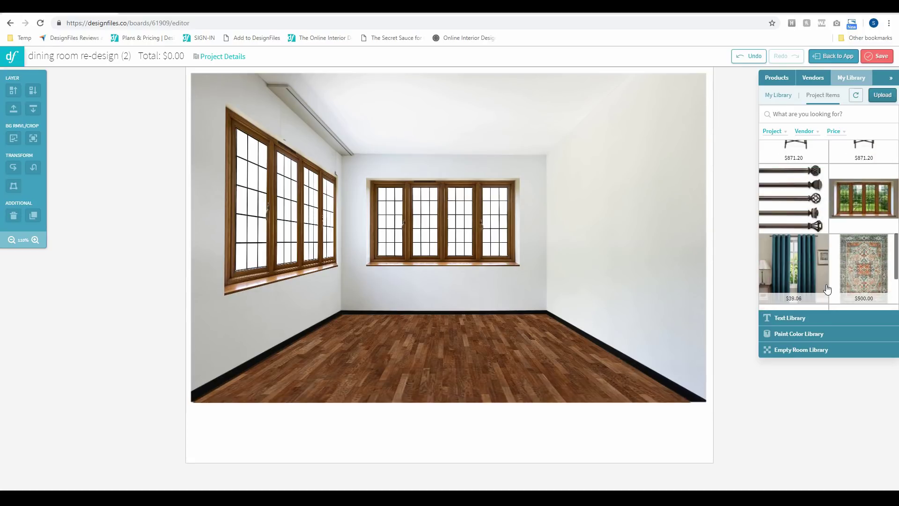
pyautogui.moveTo(825, 286); pyautogui.dragTo(520, 239)
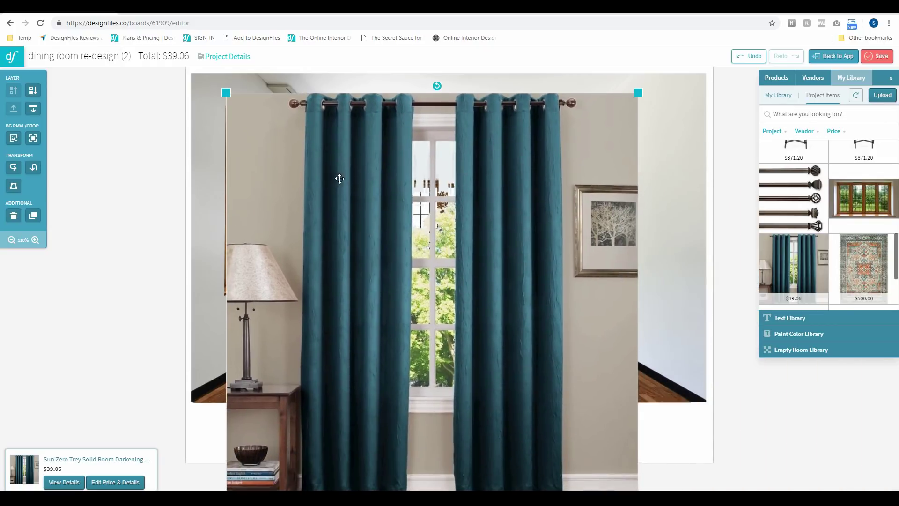
pyautogui.moveTo(638, 92); pyautogui.dragTo(477, 188)
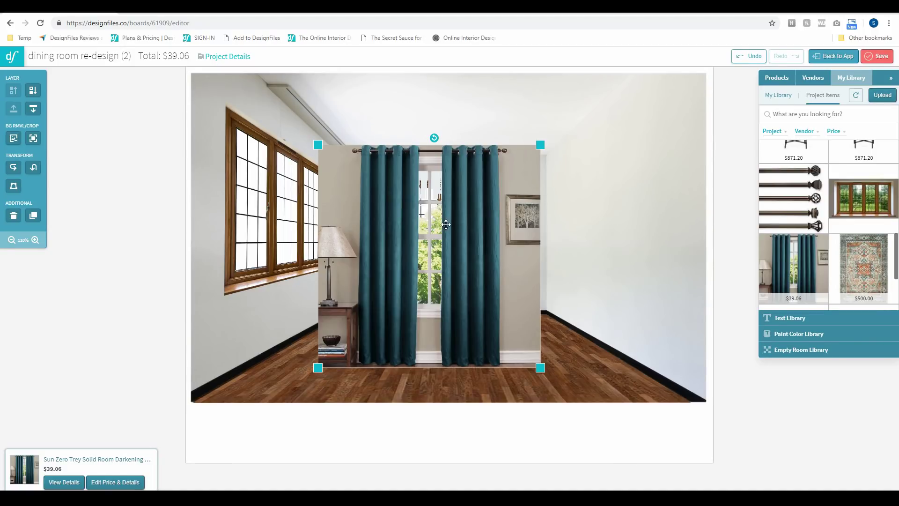
# Crop the curtain image down to only its right-hand teal panel and save the crop.
pyautogui.click(32, 138)
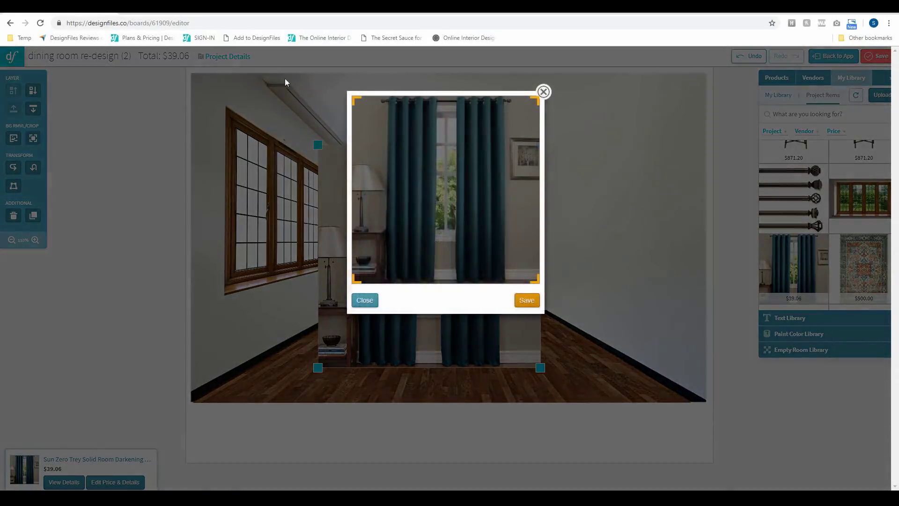
pyautogui.moveTo(356, 102); pyautogui.dragTo(458, 100)
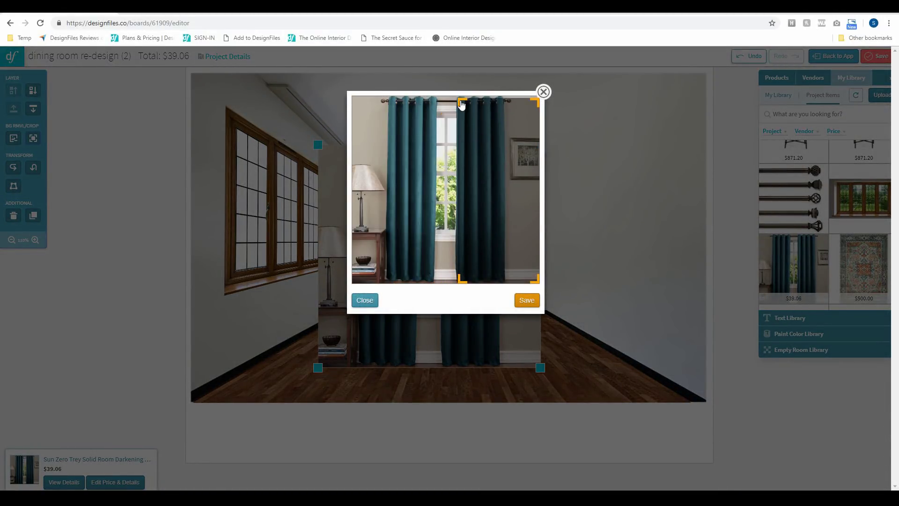
pyautogui.moveTo(539, 284); pyautogui.dragTo(499, 279)
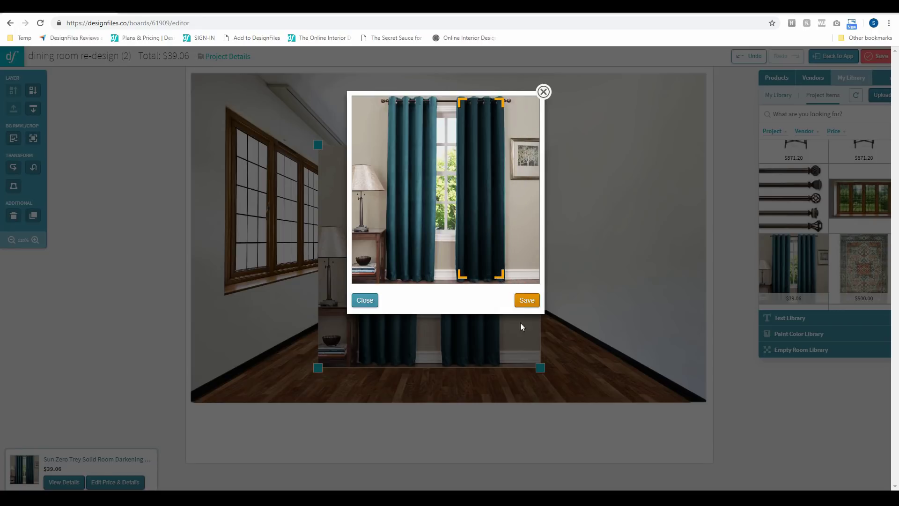
pyautogui.click(526, 302)
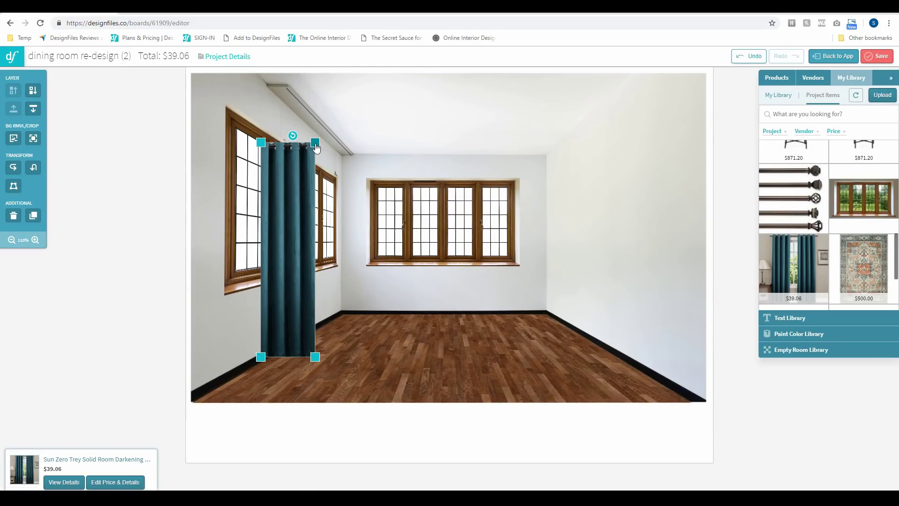
# Shrink the teal curtain panel and place it on the back wall just right of the window.
pyautogui.moveTo(315, 143); pyautogui.dragTo(307, 170)
pyautogui.moveTo(278, 213); pyautogui.dragTo(526, 208)
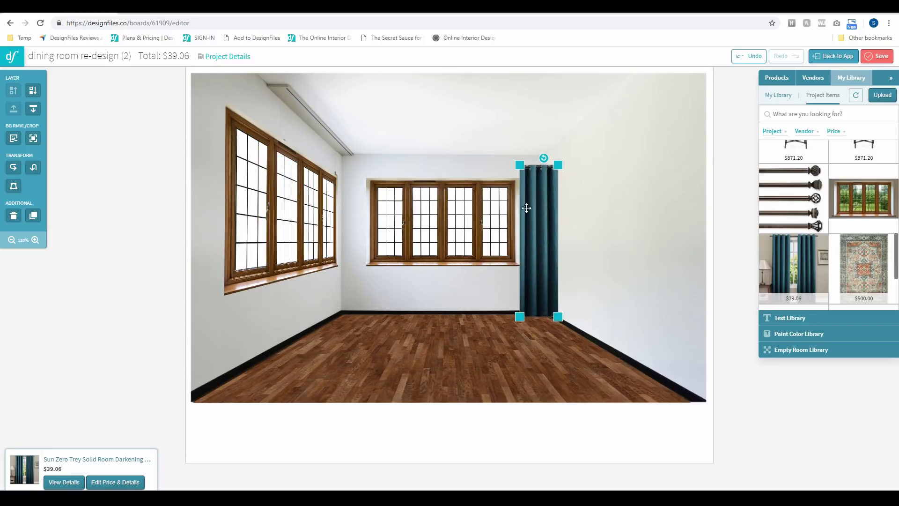
pyautogui.moveTo(557, 165); pyautogui.dragTo(525, 196)
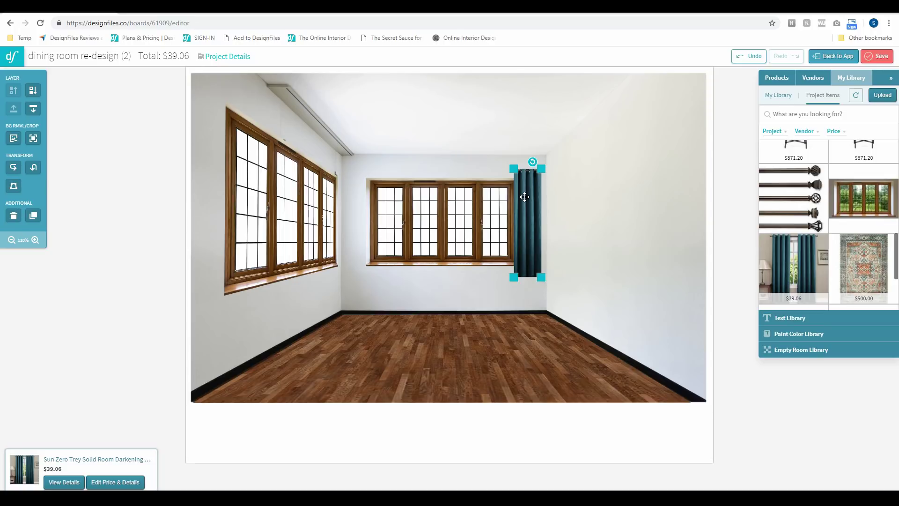
# Distort the curtain panel so it reaches the floor, apply it, and place a duplicate on the left side of the back window.
pyautogui.click(14, 186)
pyautogui.moveTo(514, 277); pyautogui.dragTo(513, 317)
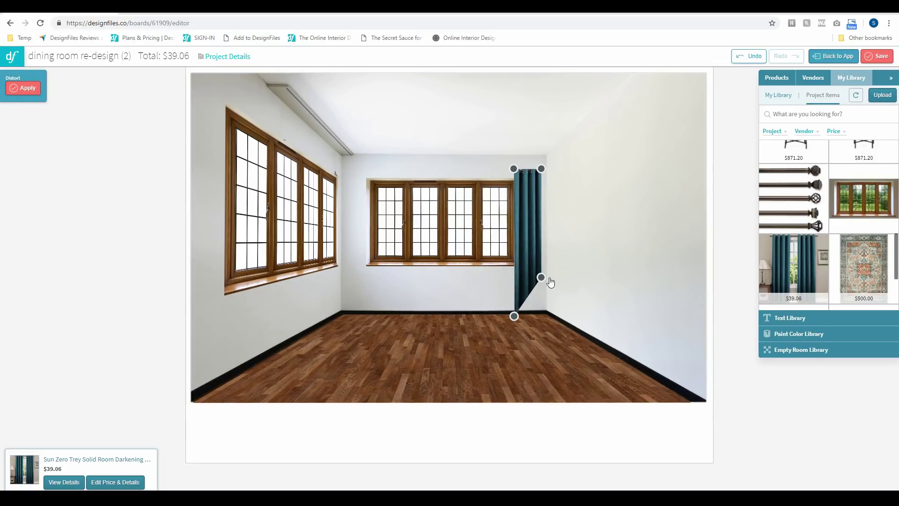
pyautogui.moveTo(541, 277); pyautogui.dragTo(541, 316)
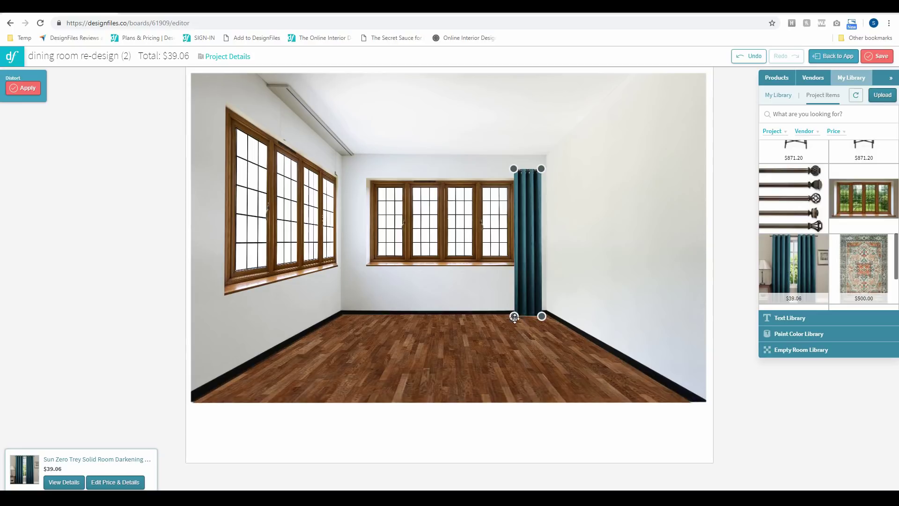
pyautogui.moveTo(514, 317); pyautogui.dragTo(544, 318)
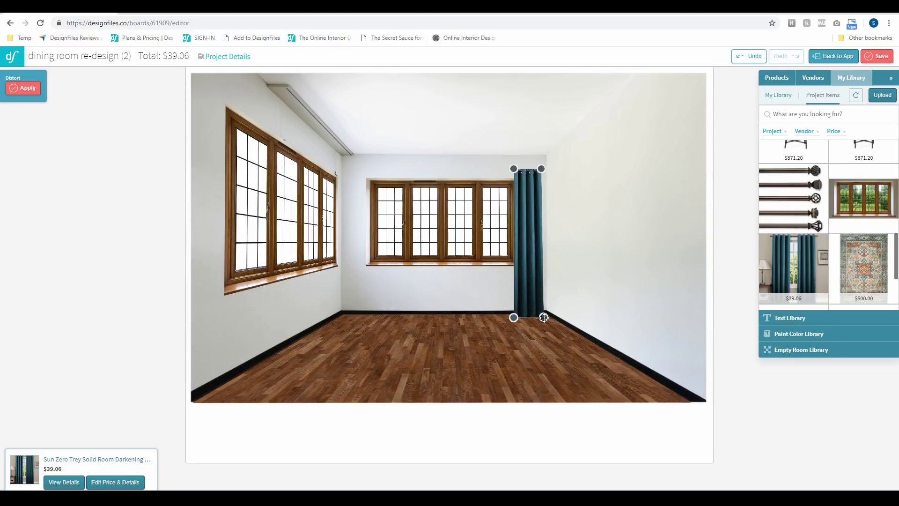
pyautogui.moveTo(544, 317); pyautogui.dragTo(543, 318)
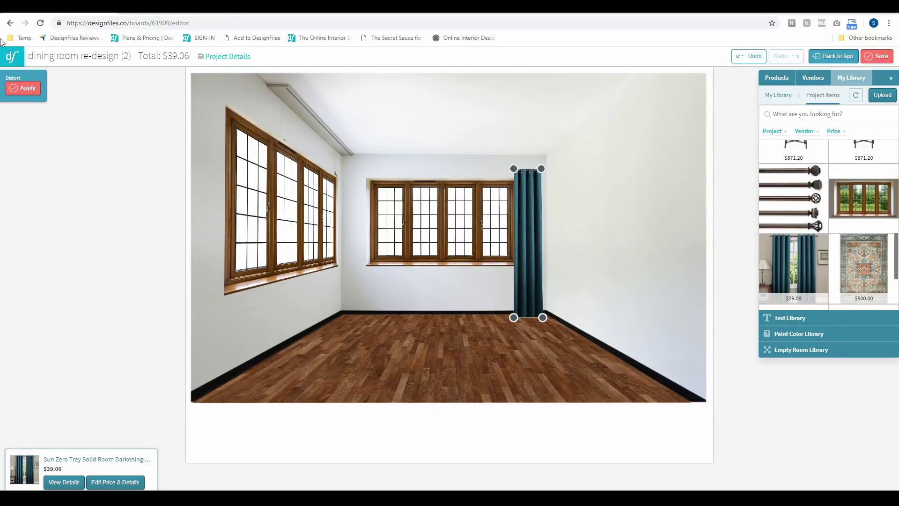
pyautogui.click(31, 93)
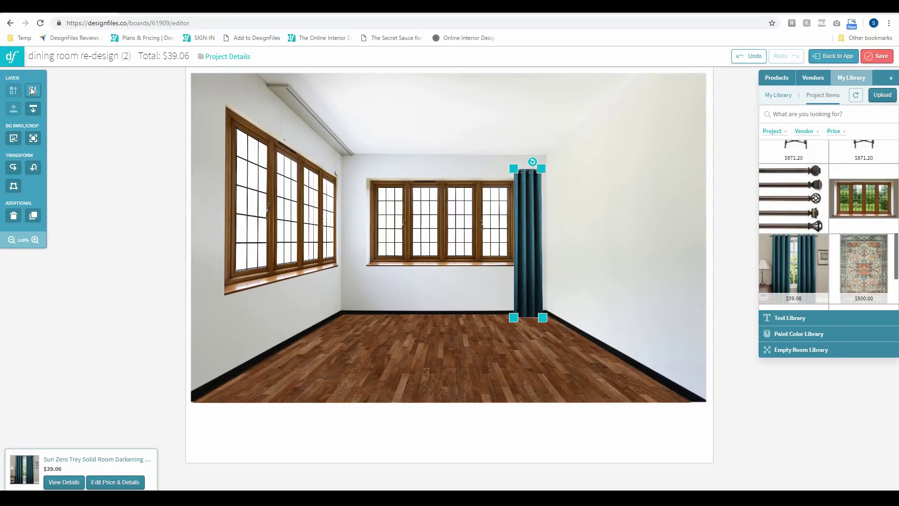
pyautogui.click(33, 215)
pyautogui.moveTo(548, 225); pyautogui.dragTo(366, 215)
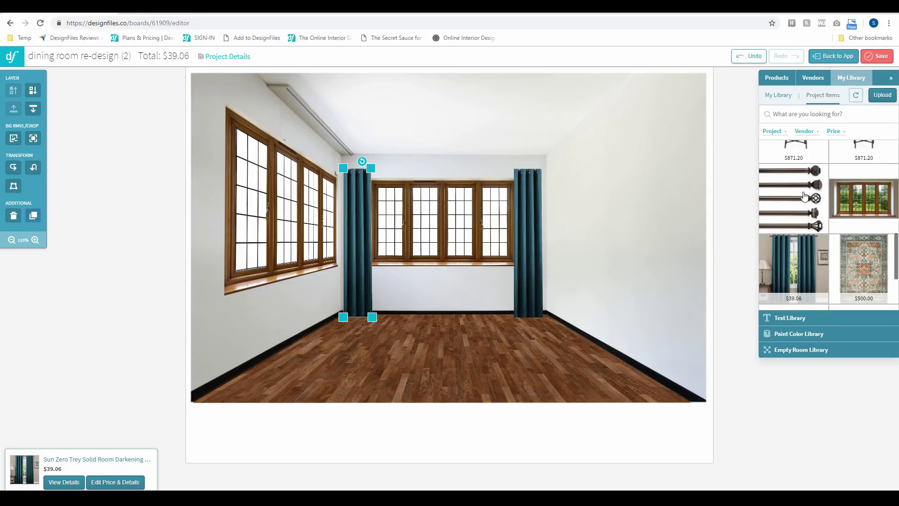
# Add the curtain rod image to the board, crop it to the plain shaft of the topmost rod, and save the crop.
pyautogui.moveTo(794, 190); pyautogui.dragTo(470, 310)
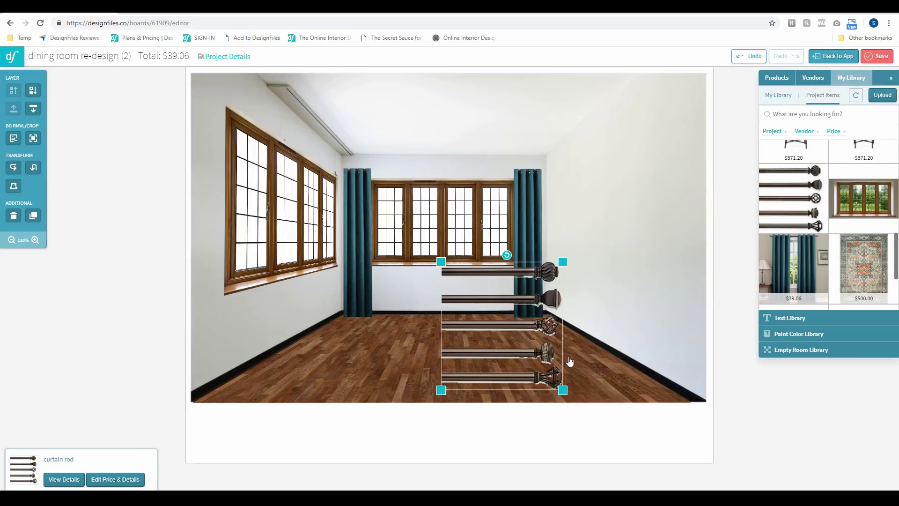
pyautogui.moveTo(550, 329); pyautogui.dragTo(502, 271)
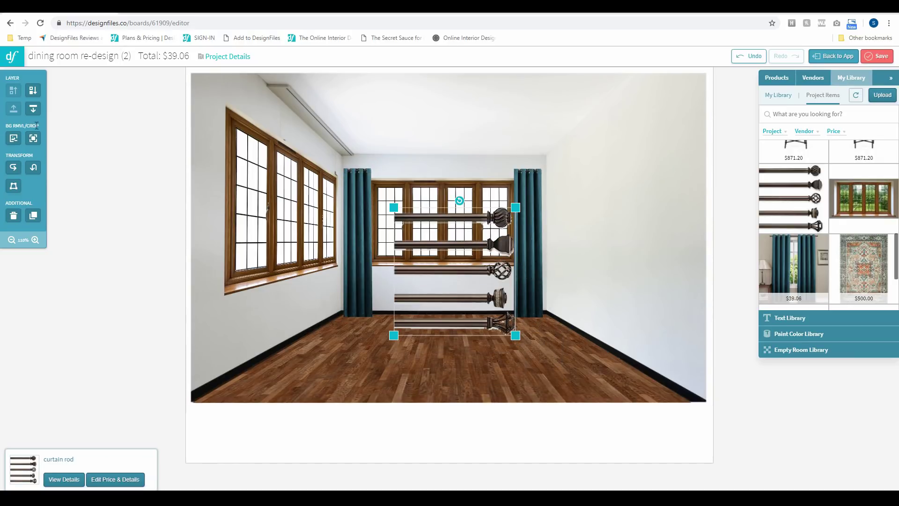
pyautogui.click(32, 137)
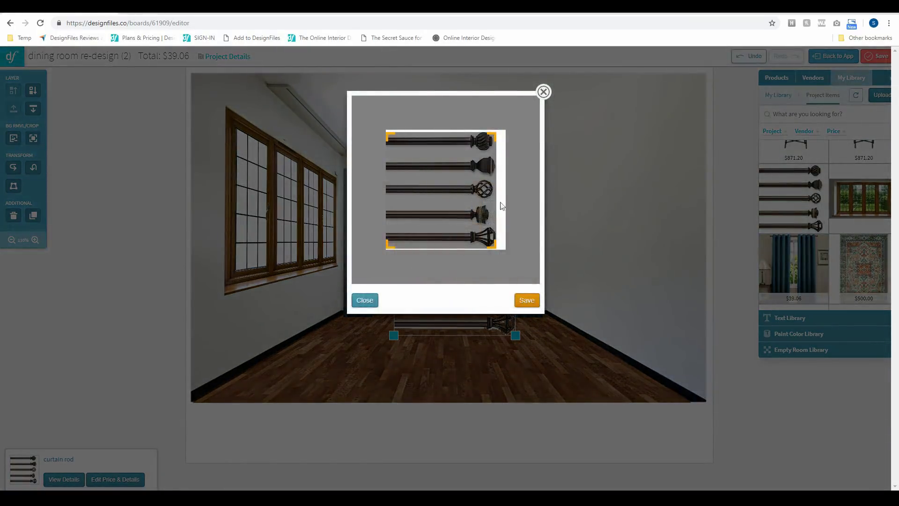
pyautogui.moveTo(495, 252); pyautogui.dragTo(437, 140)
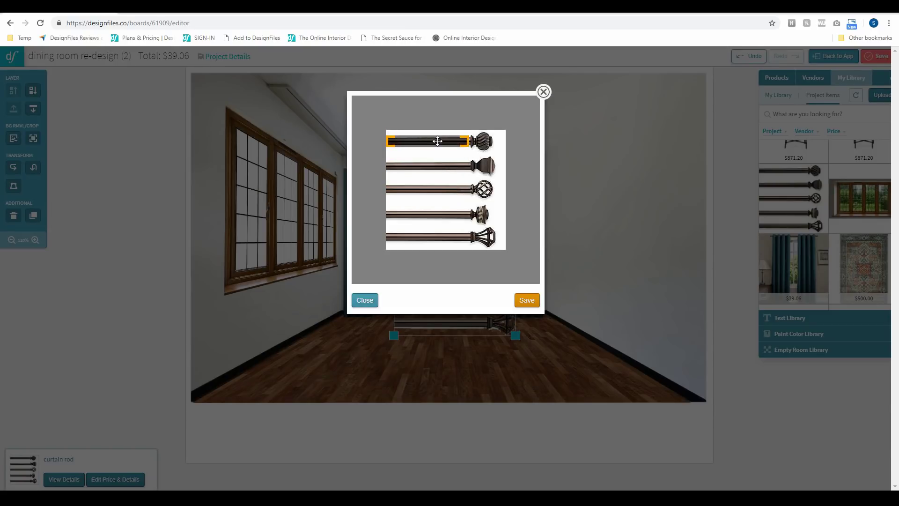
pyautogui.click(527, 300)
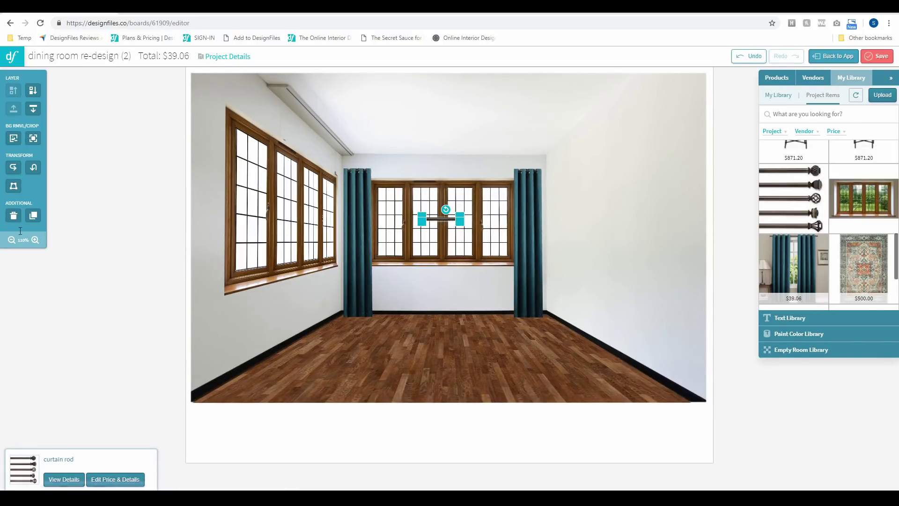
# Slightly shrink the rod segment and place it above the back window, with its end meeting the top of the right curtain panel.
pyautogui.click(35, 239)
pyautogui.click(36, 240)
pyautogui.click(35, 240)
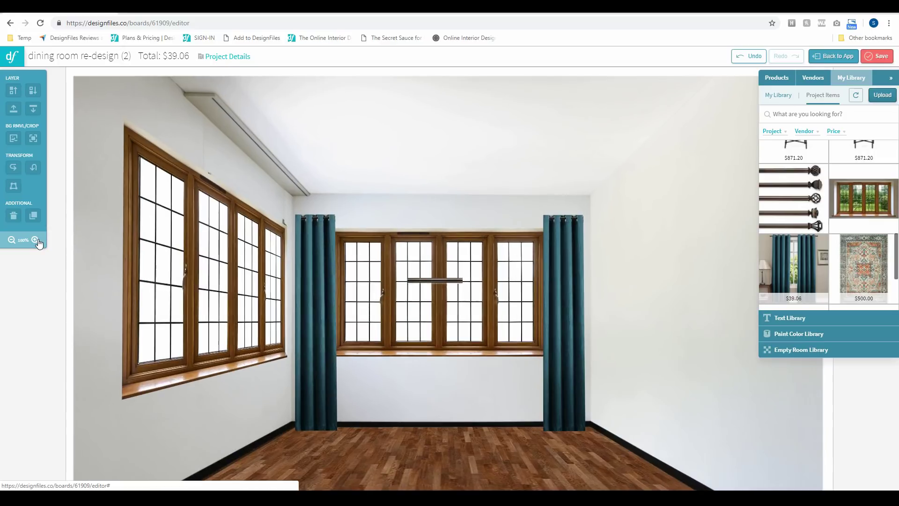
pyautogui.click(35, 240)
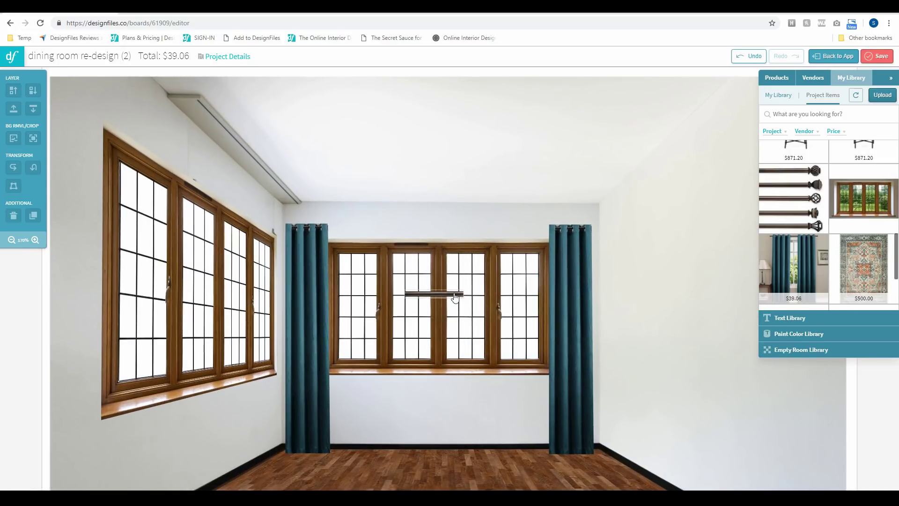
pyautogui.moveTo(452, 297); pyautogui.dragTo(539, 228)
pyautogui.moveTo(538, 228); pyautogui.dragTo(540, 228)
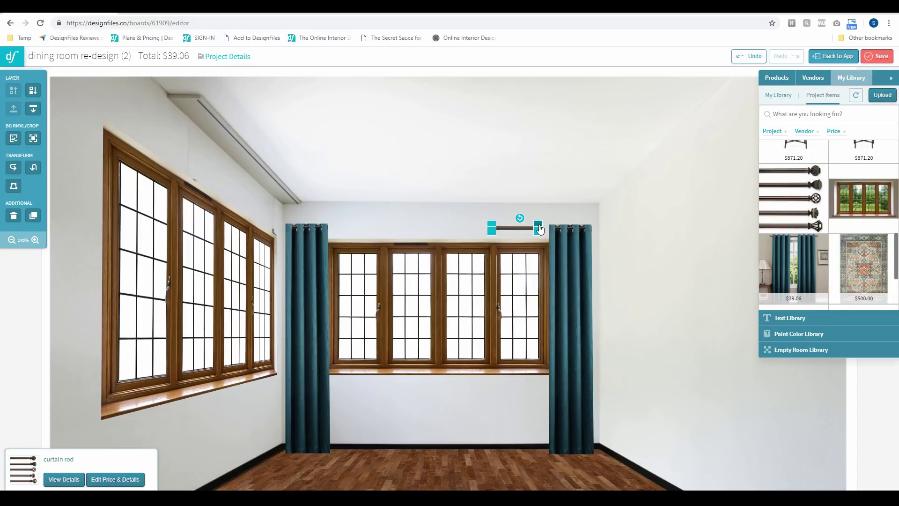
pyautogui.press('Right')
pyautogui.press('Right')
pyautogui.press('Right')
pyautogui.press('Right')
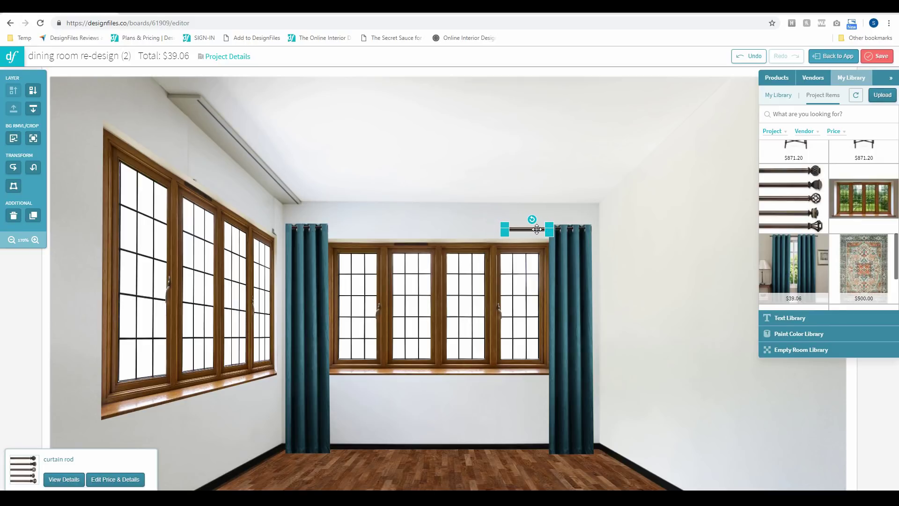
pyautogui.moveTo(538, 229); pyautogui.dragTo(540, 228)
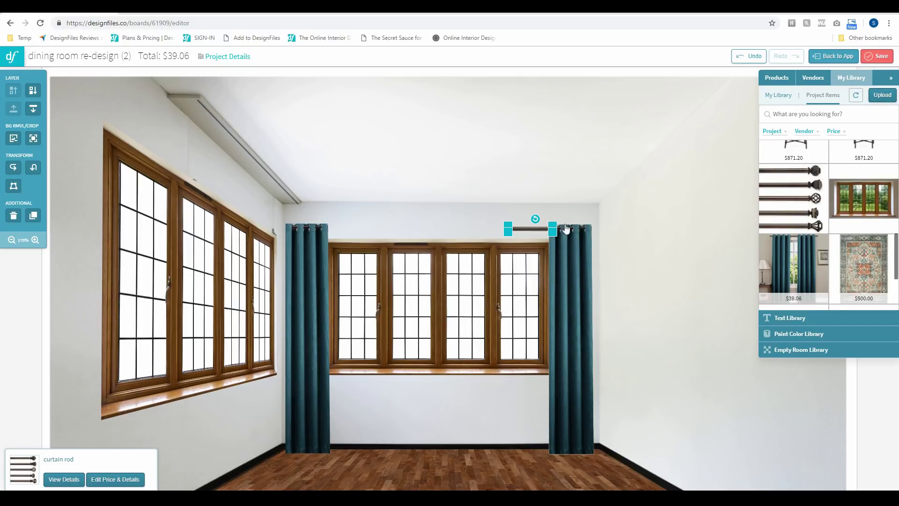
# Distort the rod segment so it spans above the back window to the left curtain panel, and apply the distortion.
pyautogui.click(14, 186)
pyautogui.moveTo(508, 233); pyautogui.dragTo(325, 230)
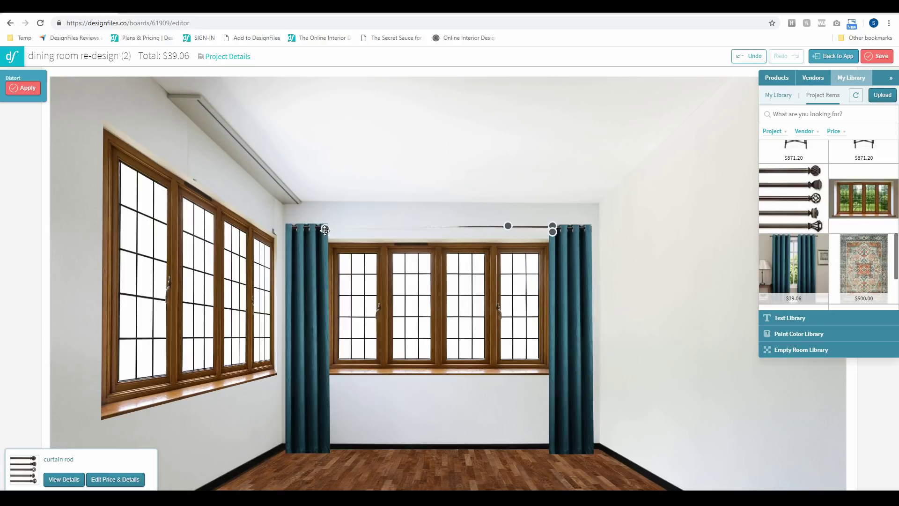
pyautogui.moveTo(508, 225); pyautogui.dragTo(325, 233)
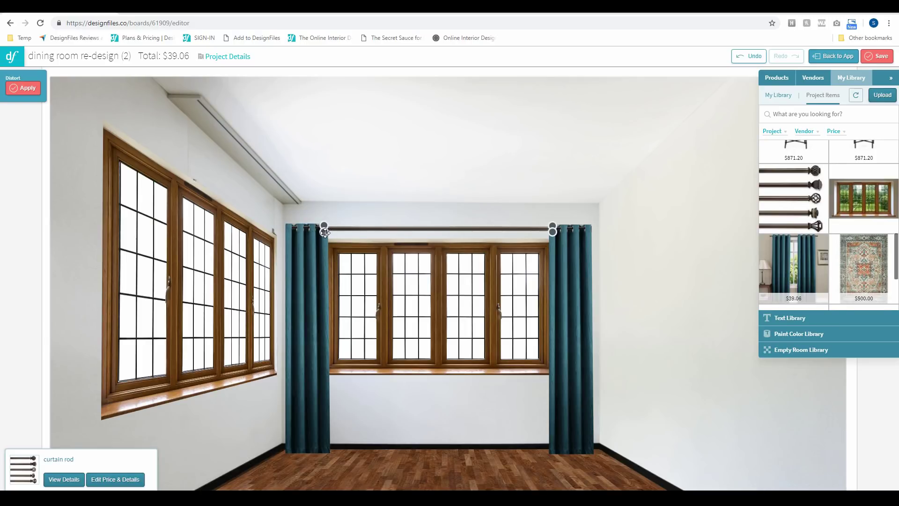
pyautogui.click(27, 88)
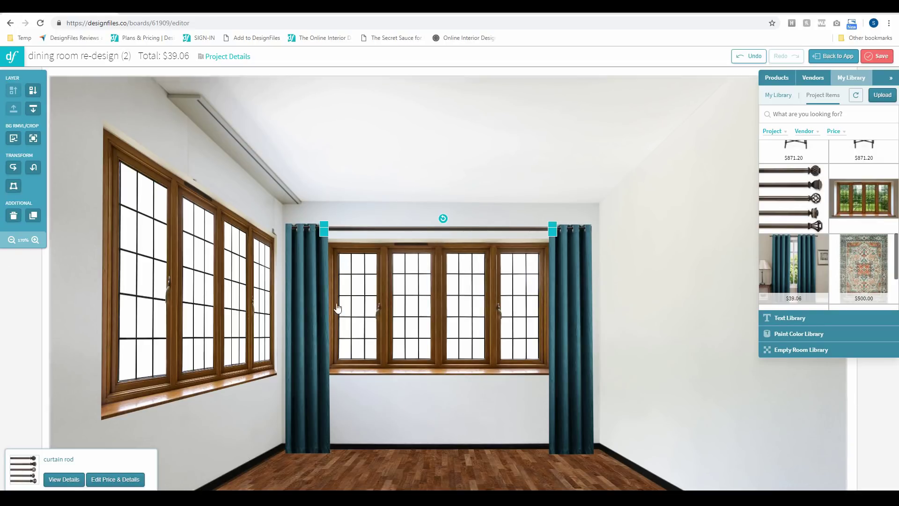
pyautogui.click(13, 240)
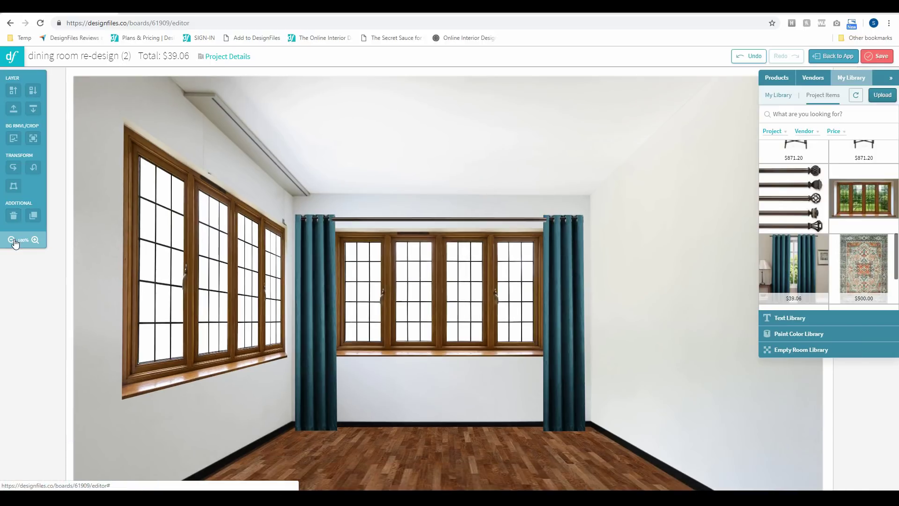
pyautogui.click(14, 240)
pyautogui.click(14, 241)
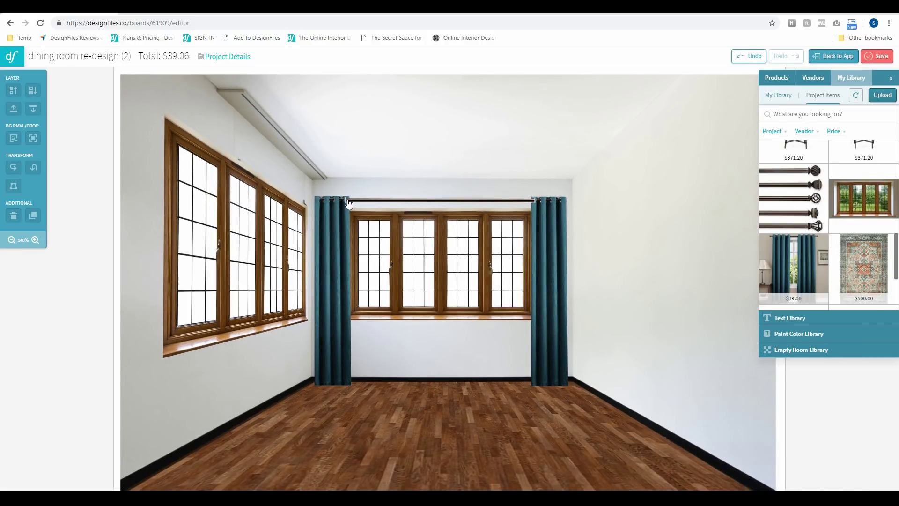
pyautogui.click(516, 204)
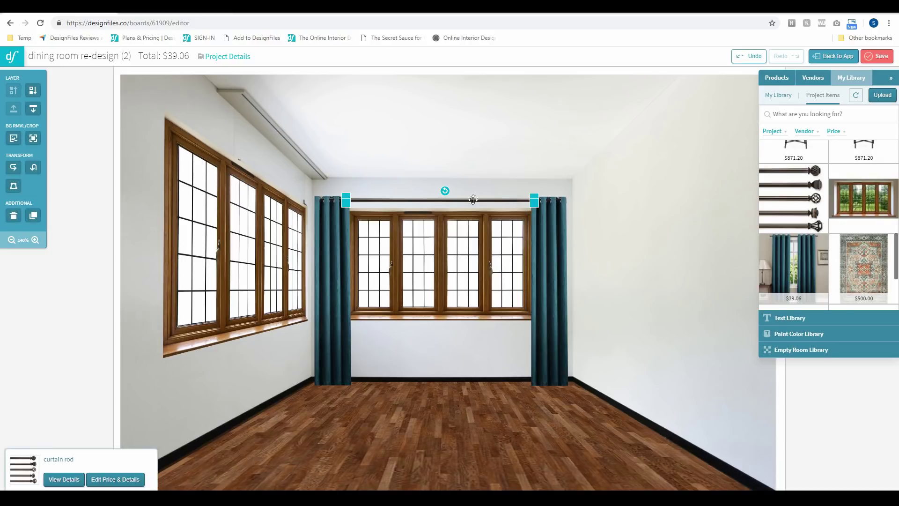
# Send the back window's curtain rod to the bottom layer, then bring it forward one level so it sits behind the curtains.
pyautogui.click(32, 108)
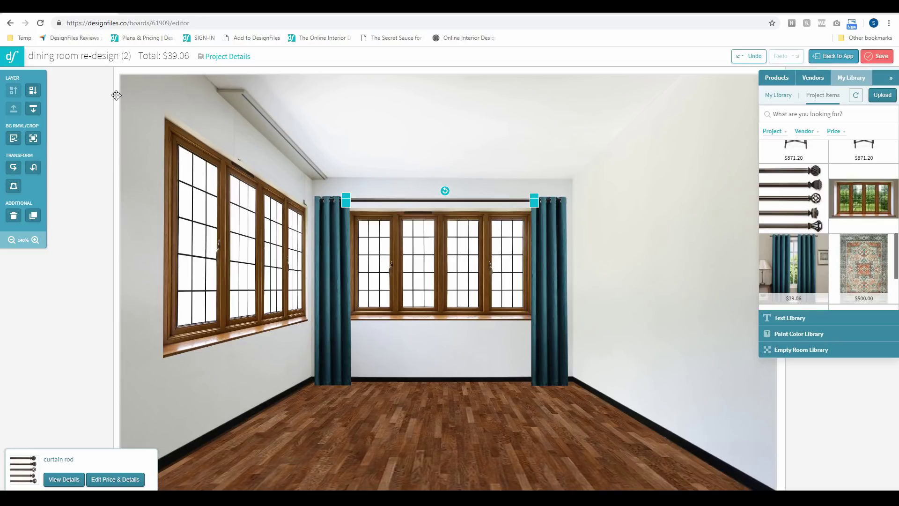
pyautogui.click(32, 108)
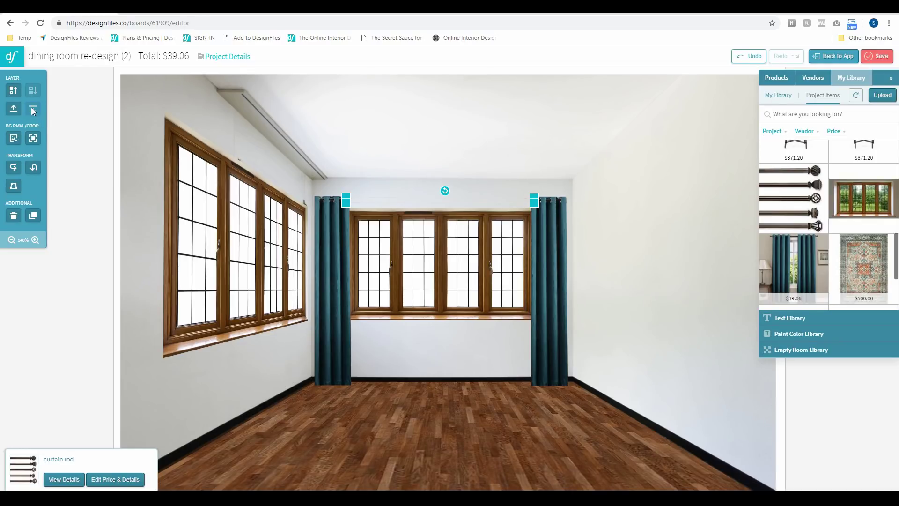
pyautogui.click(14, 90)
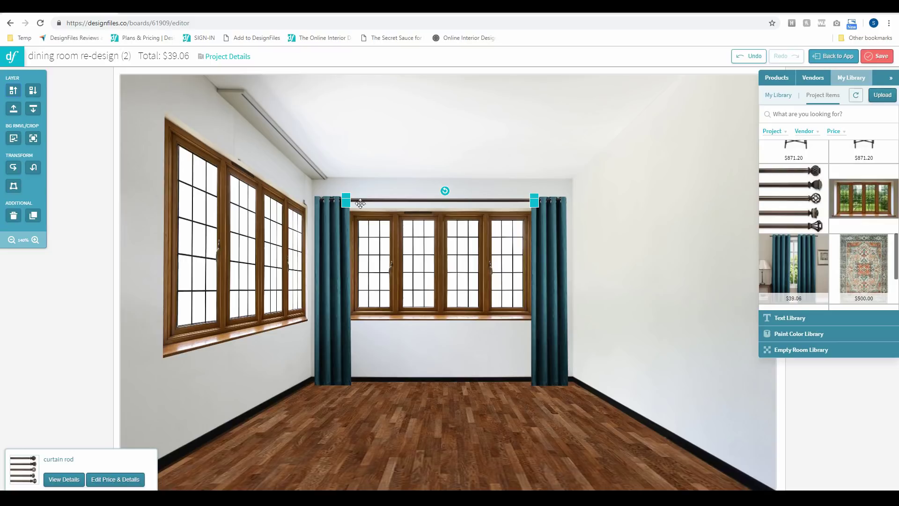
pyautogui.click(90, 159)
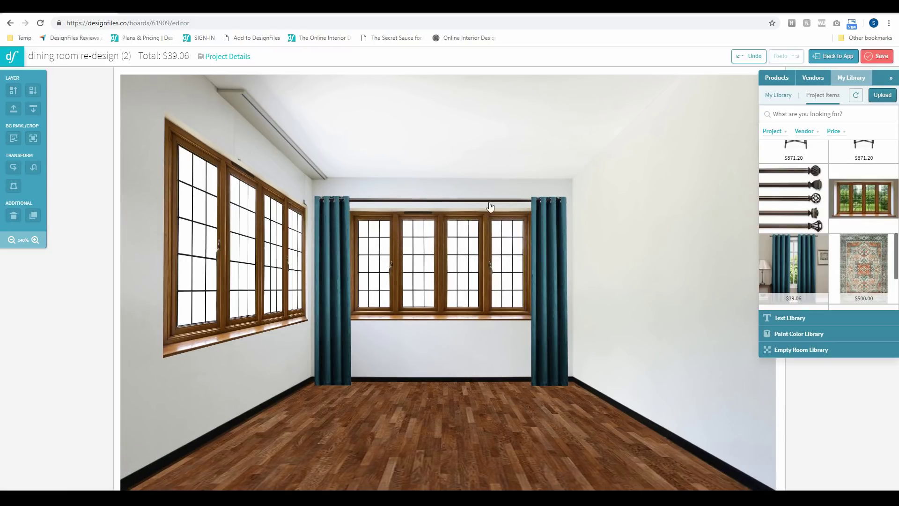
# Duplicate the back window's left curtain panel, enlarge the copy, and place it at the near end of the side window.
pyautogui.click(11, 240)
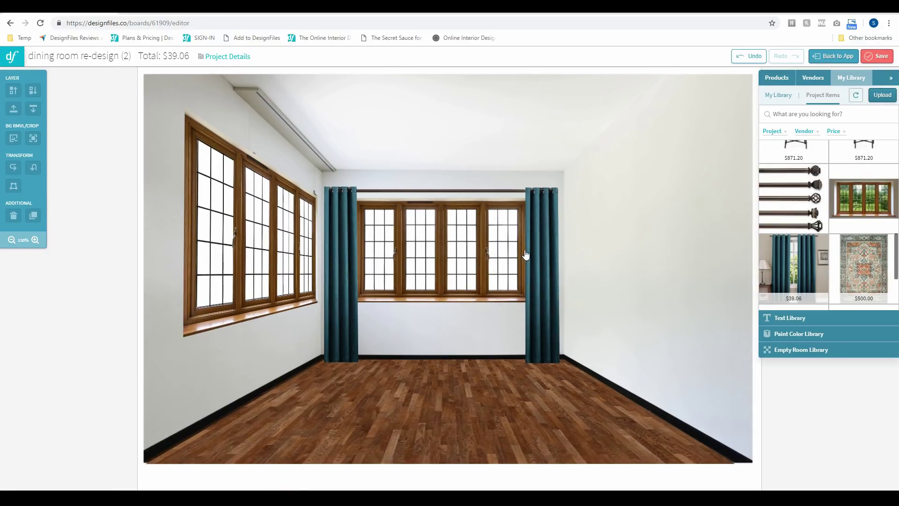
pyautogui.click(347, 225)
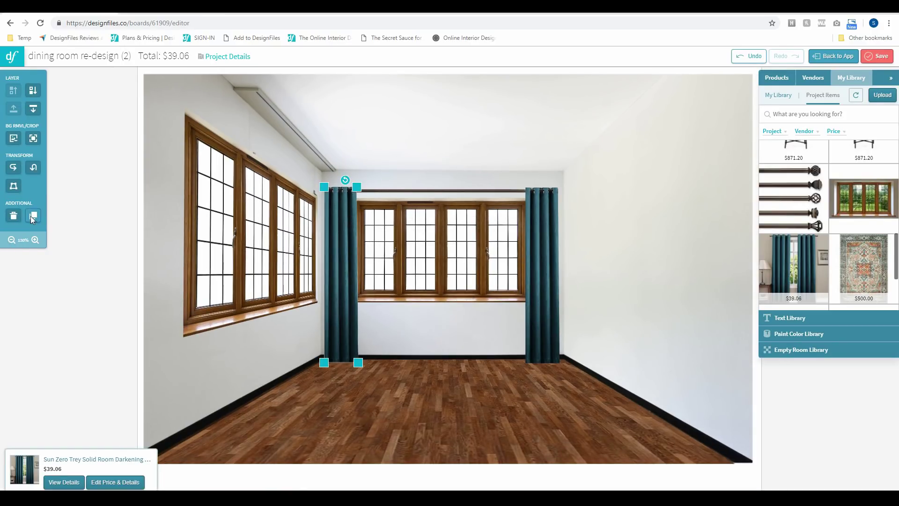
pyautogui.moveTo(372, 260); pyautogui.dragTo(184, 173)
pyautogui.moveTo(185, 126); pyautogui.dragTo(235, 96)
pyautogui.moveTo(177, 147); pyautogui.dragTo(178, 154)
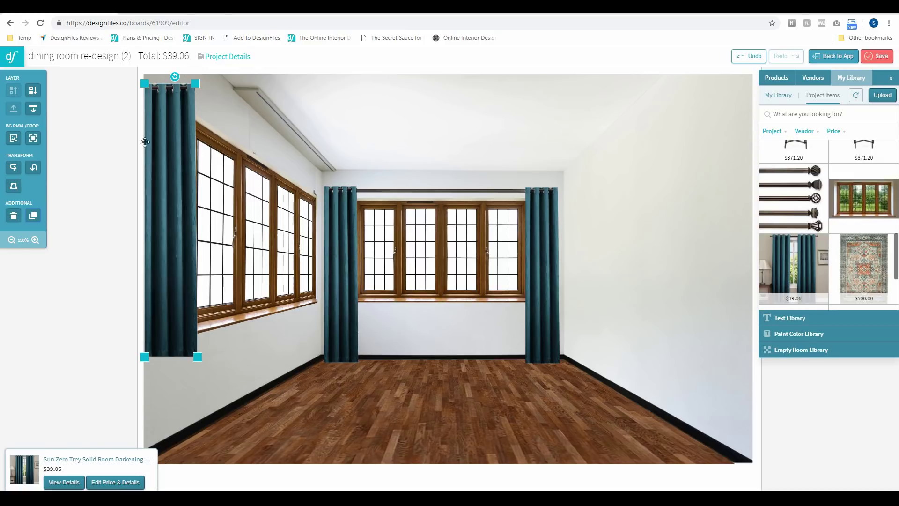
pyautogui.moveTo(178, 135)
pyautogui.mouseDown()
pyautogui.moveTo(153, 147)
pyautogui.moveTo(173, 143)
pyautogui.mouseUp()
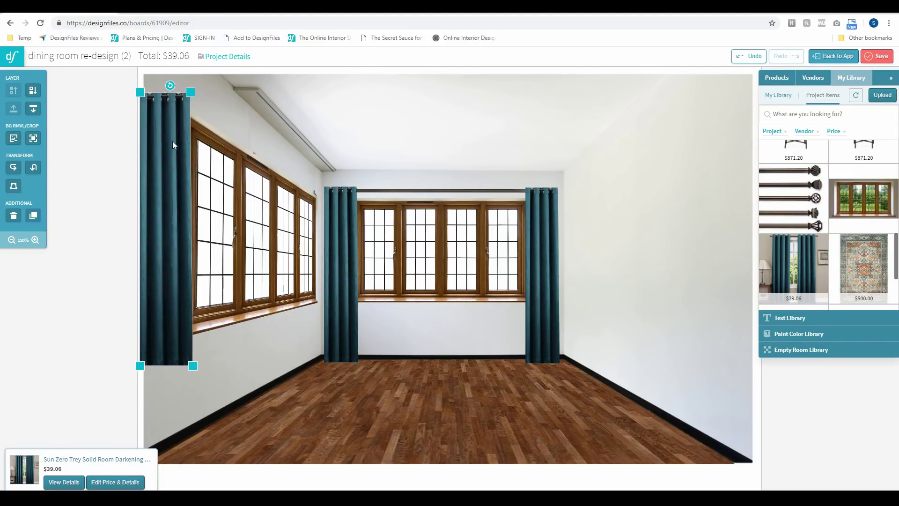
pyautogui.moveTo(140, 93); pyautogui.dragTo(142, 103)
pyautogui.moveTo(160, 133); pyautogui.dragTo(163, 125)
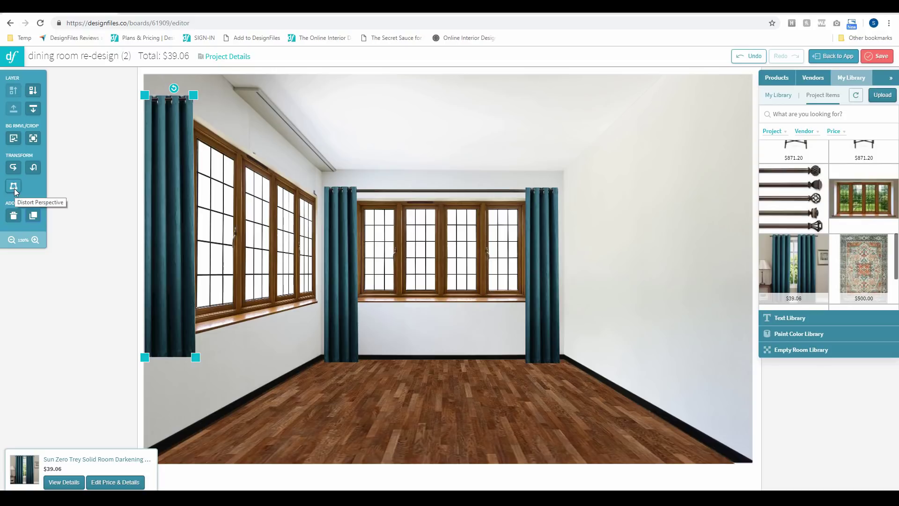
# Distort the enlarged curtain panel to follow the side wall's perspective and reach the floor, and apply the distortion.
pyautogui.click(12, 241)
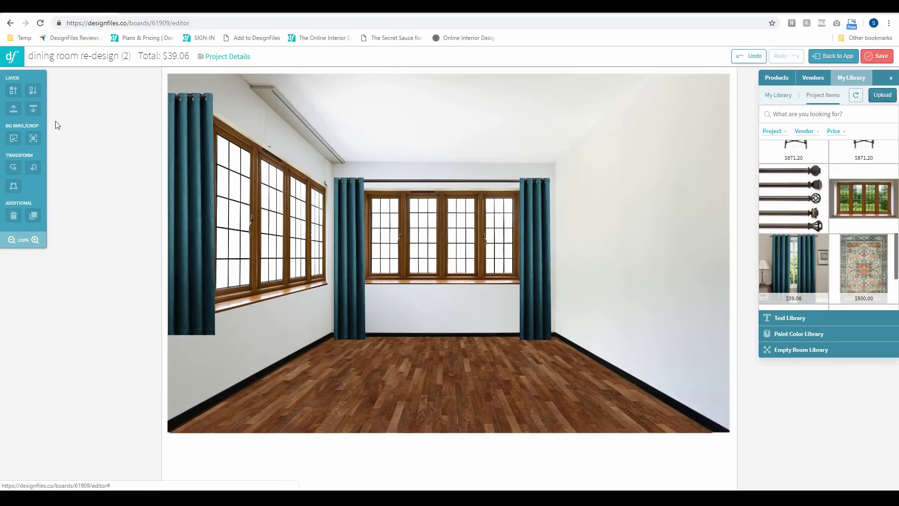
pyautogui.click(183, 138)
pyautogui.click(14, 187)
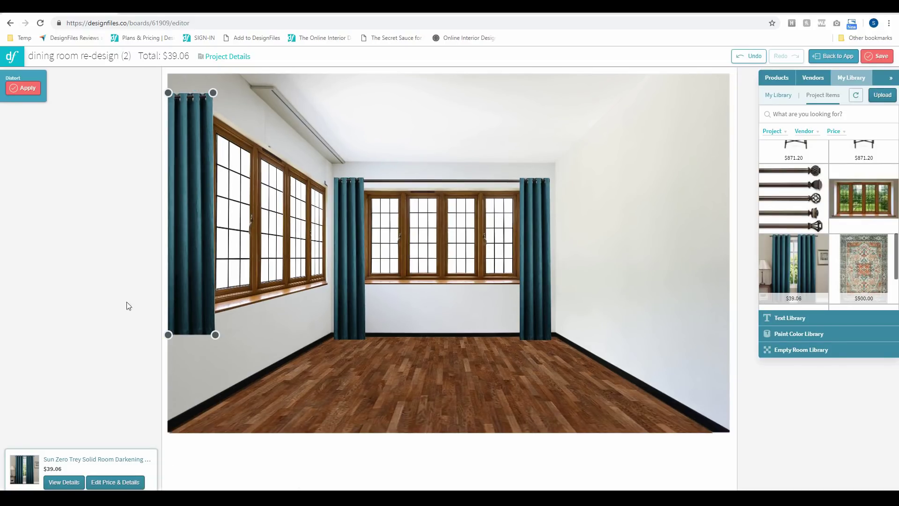
pyautogui.moveTo(168, 334); pyautogui.dragTo(167, 435)
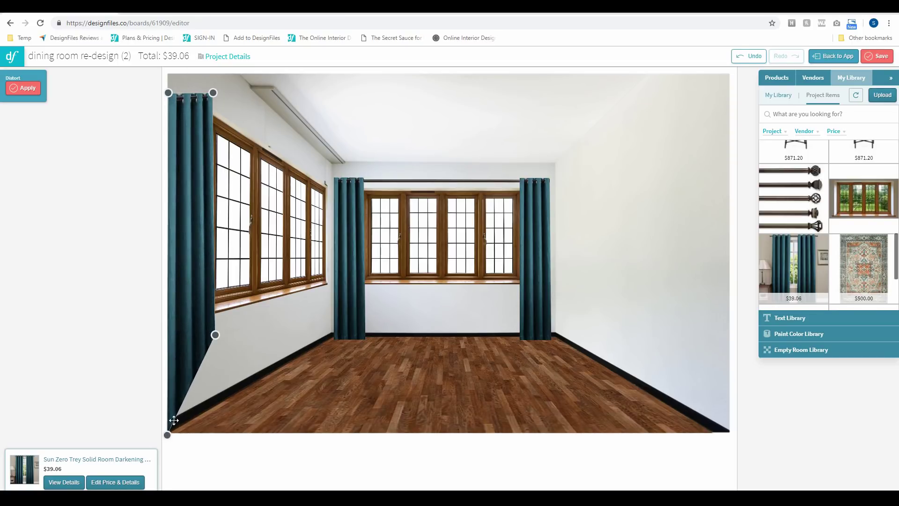
pyautogui.moveTo(221, 344); pyautogui.dragTo(206, 412)
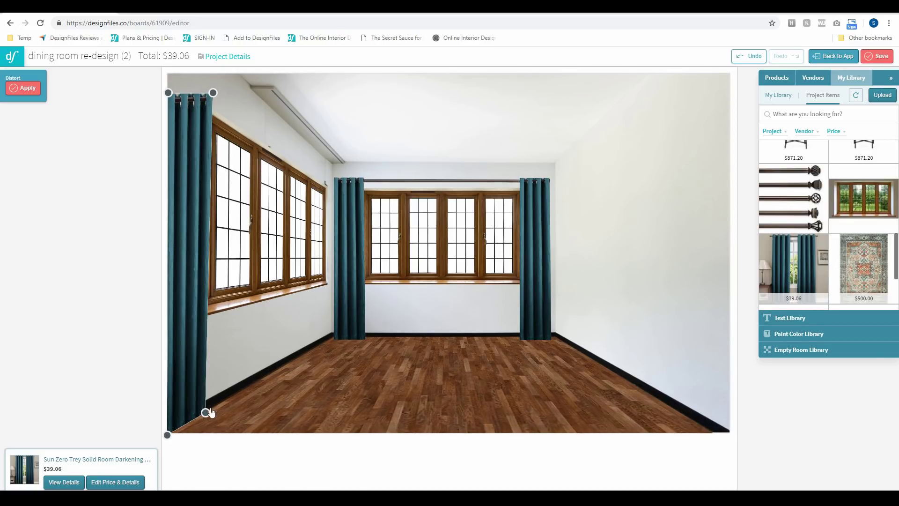
pyautogui.moveTo(203, 413); pyautogui.dragTo(207, 412)
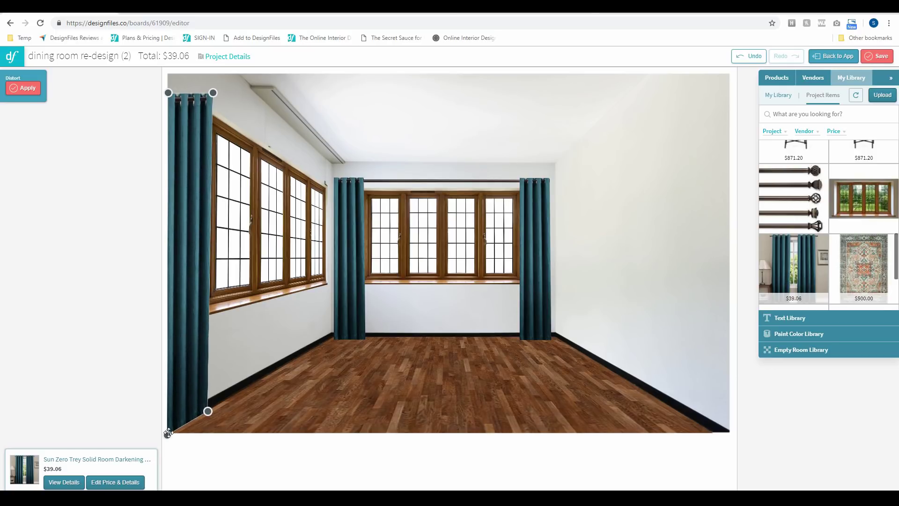
pyautogui.moveTo(167, 434); pyautogui.dragTo(167, 436)
pyautogui.moveTo(213, 93); pyautogui.dragTo(169, 72)
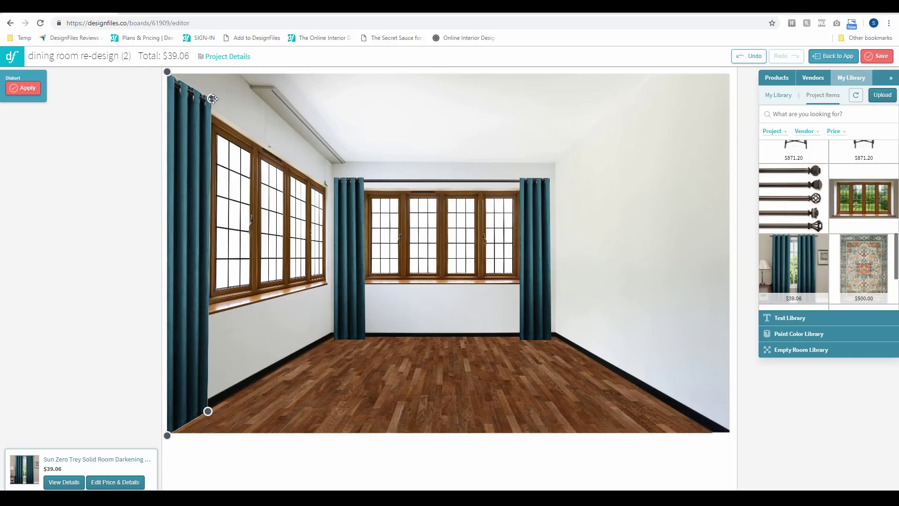
pyautogui.moveTo(212, 98); pyautogui.dragTo(213, 101)
pyautogui.click(23, 89)
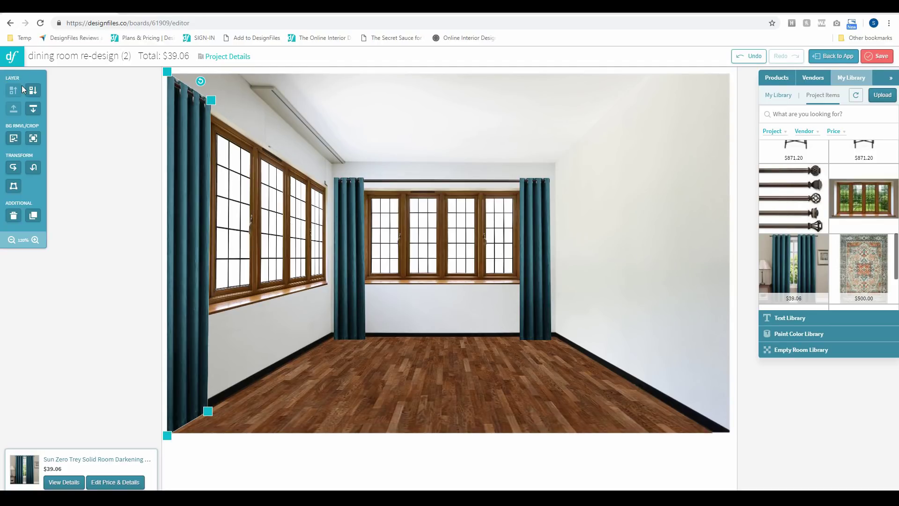
# Duplicate the distorted curtain panel, shrink the copy, and place it at the far end of the side window beside the room corner.
pyautogui.click(37, 215)
pyautogui.moveTo(206, 277); pyautogui.dragTo(327, 224)
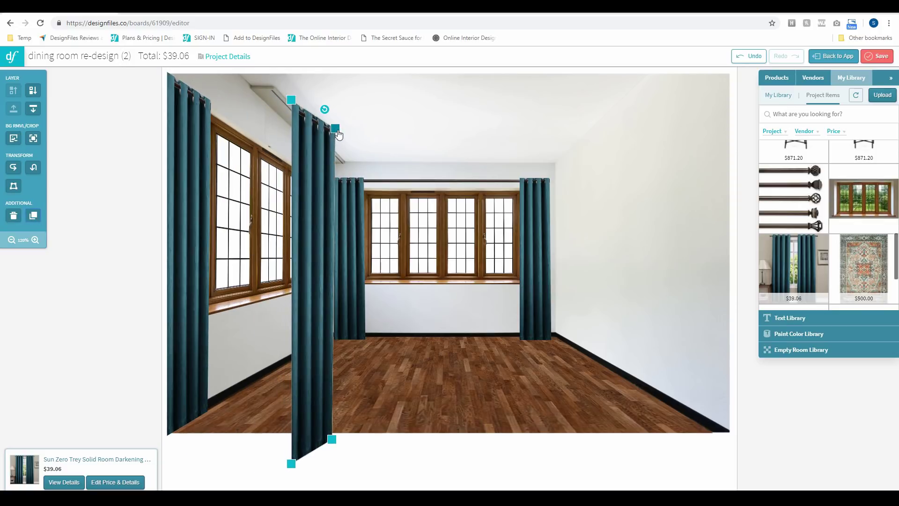
pyautogui.moveTo(338, 134); pyautogui.dragTo(324, 196)
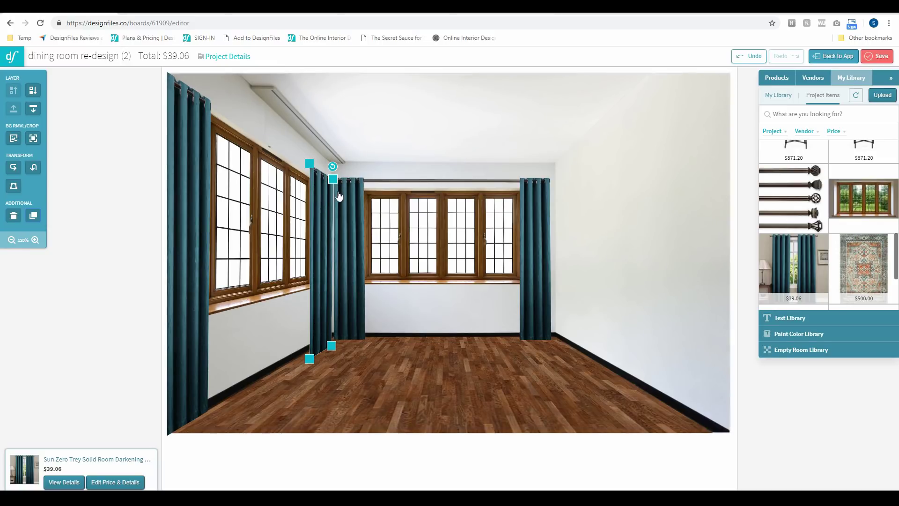
pyautogui.moveTo(332, 179); pyautogui.dragTo(325, 195)
pyautogui.click(120, 184)
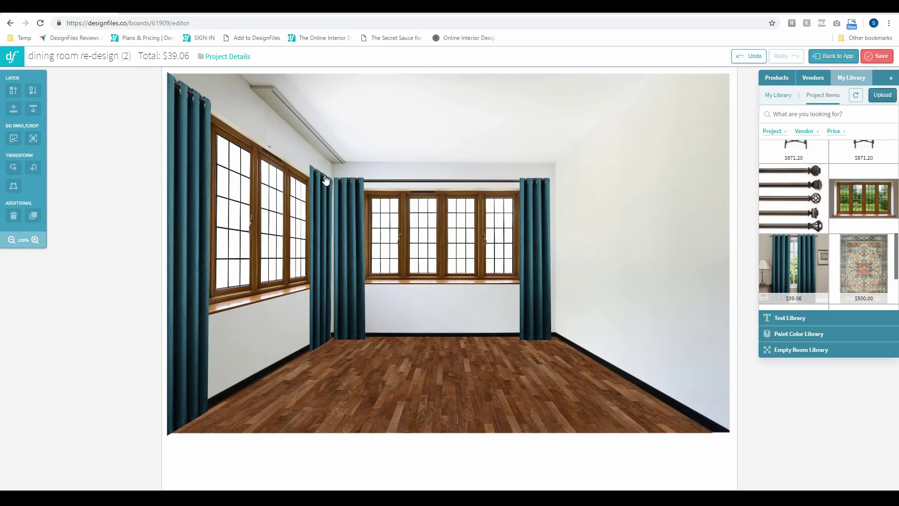
# Duplicate the back window's curtain rod and move the copy so its right end meets the side window's far curtain panel.
pyautogui.click(437, 180)
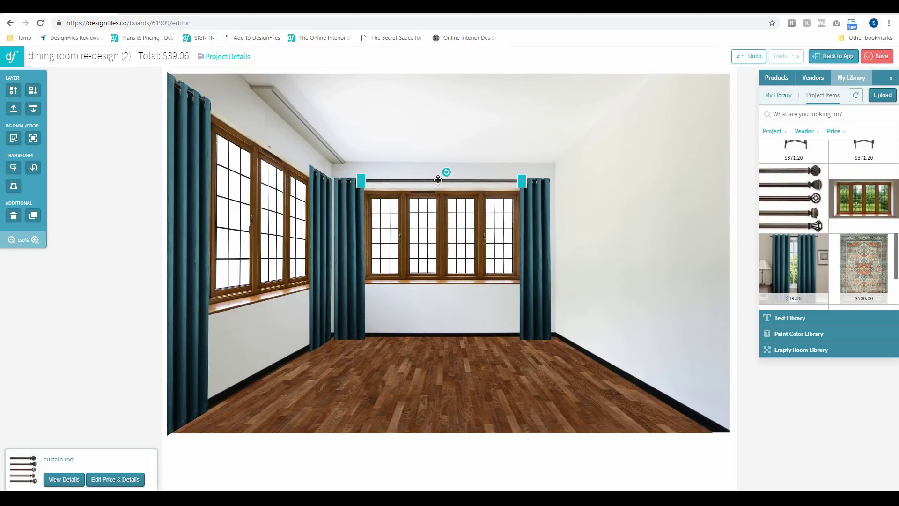
pyautogui.click(33, 215)
pyautogui.moveTo(419, 191); pyautogui.dragTo(248, 170)
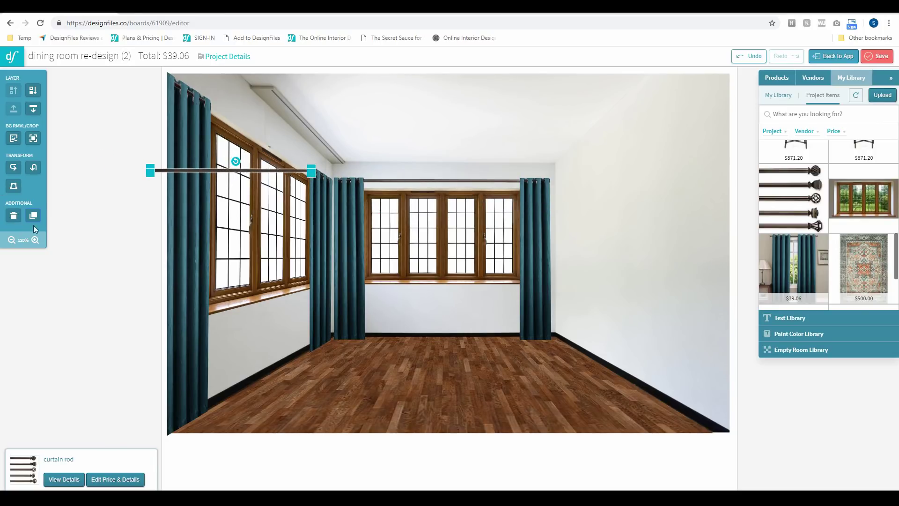
# Distort the copied rod so it slopes above the side window between its two curtain panels, and apply the distortion.
pyautogui.click(35, 239)
pyautogui.click(35, 239)
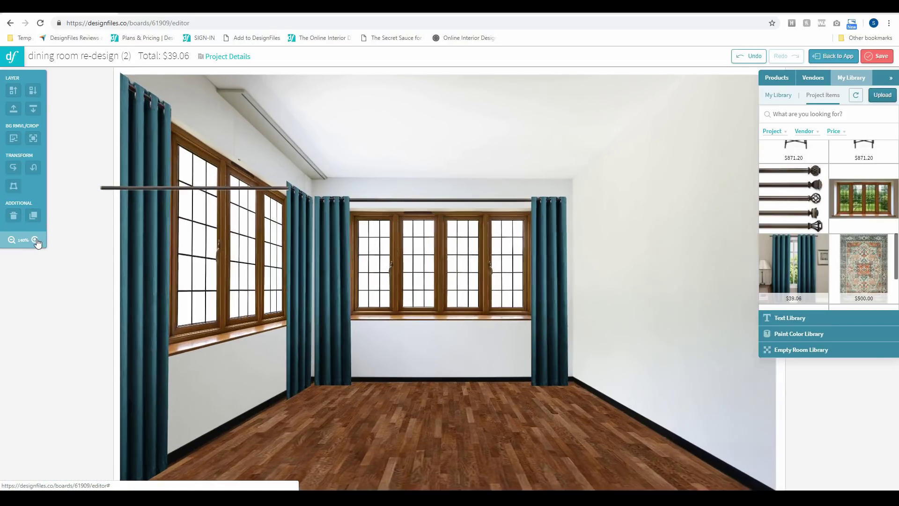
pyautogui.click(134, 188)
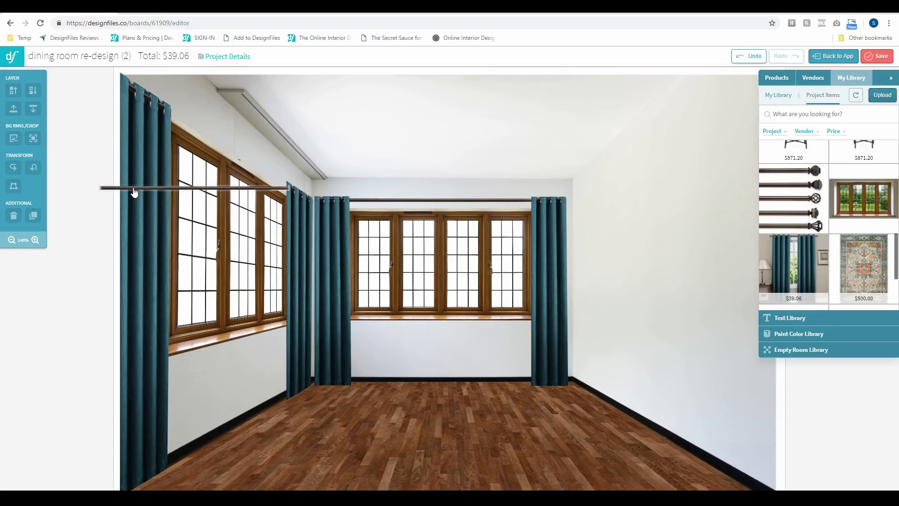
pyautogui.click(14, 186)
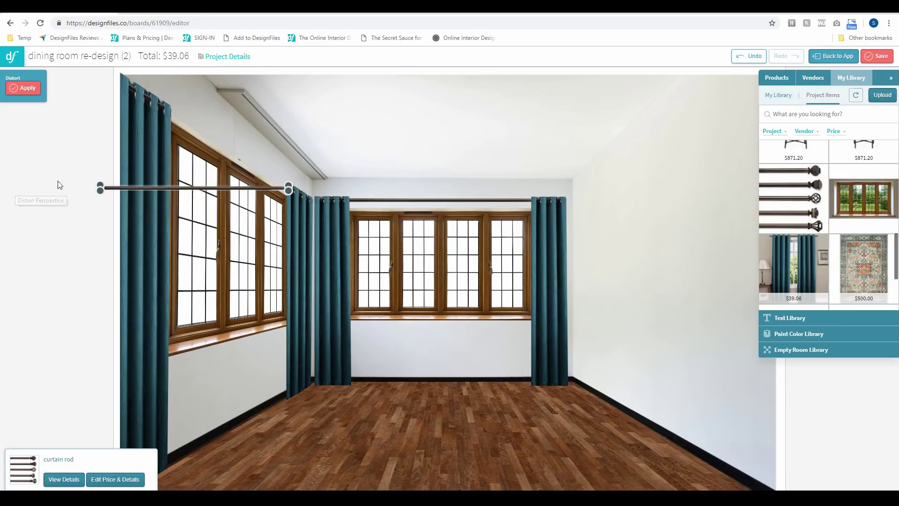
pyautogui.moveTo(100, 187); pyautogui.dragTo(176, 104)
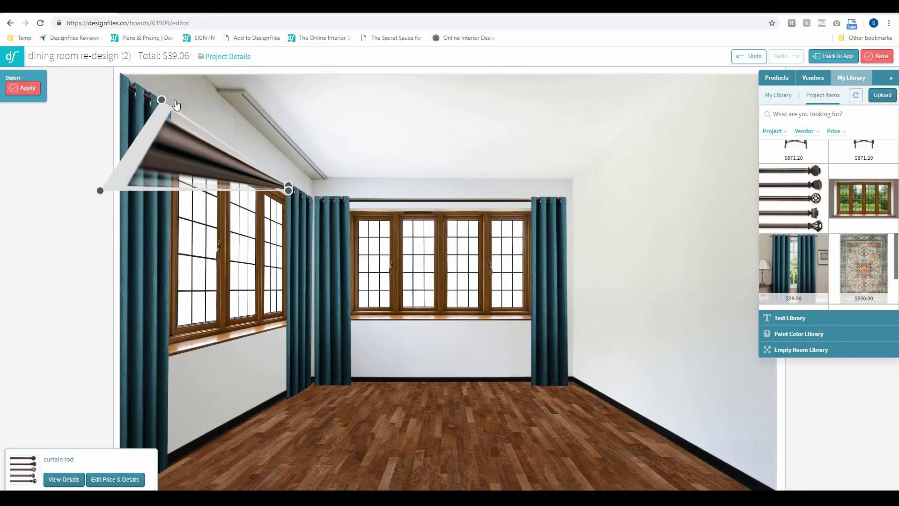
pyautogui.moveTo(101, 191); pyautogui.dragTo(176, 112)
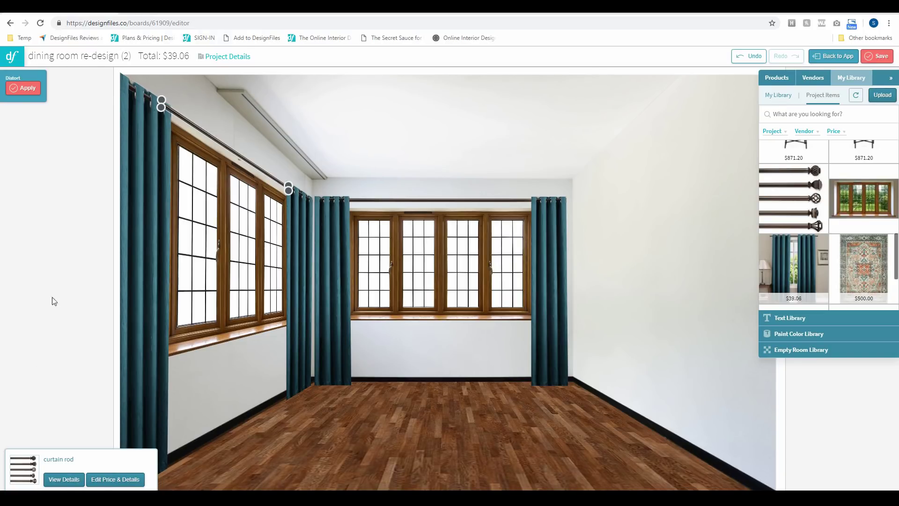
pyautogui.click(26, 88)
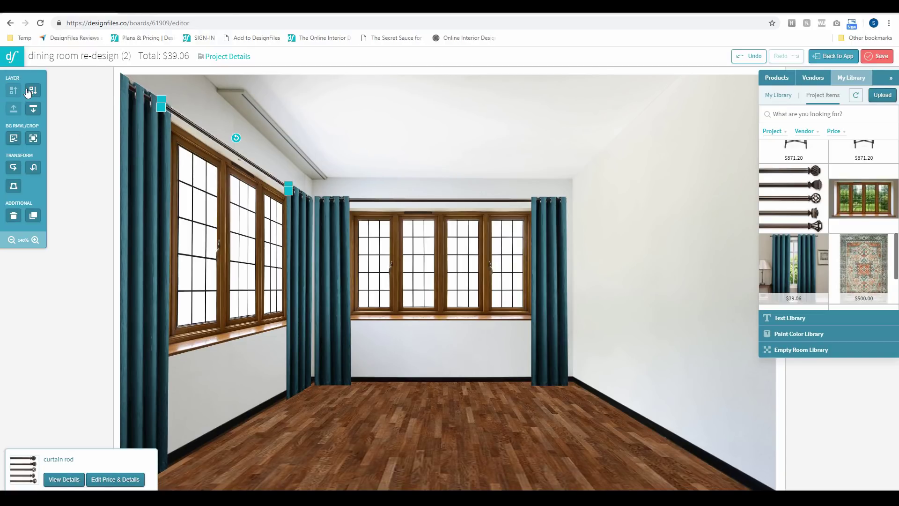
# Send the side window's curtain rod to the bottom layer and raise it one level so it sits behind the curtains.
pyautogui.click(11, 240)
pyautogui.click(11, 240)
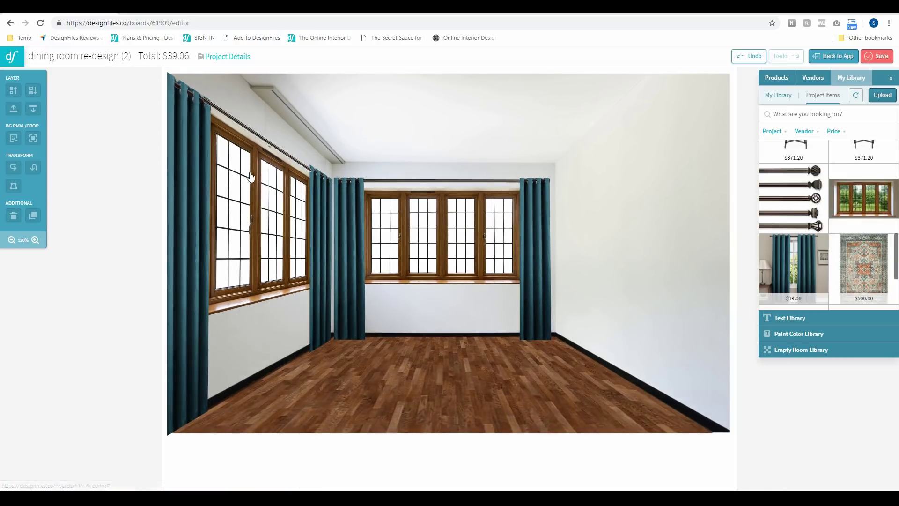
pyautogui.click(266, 144)
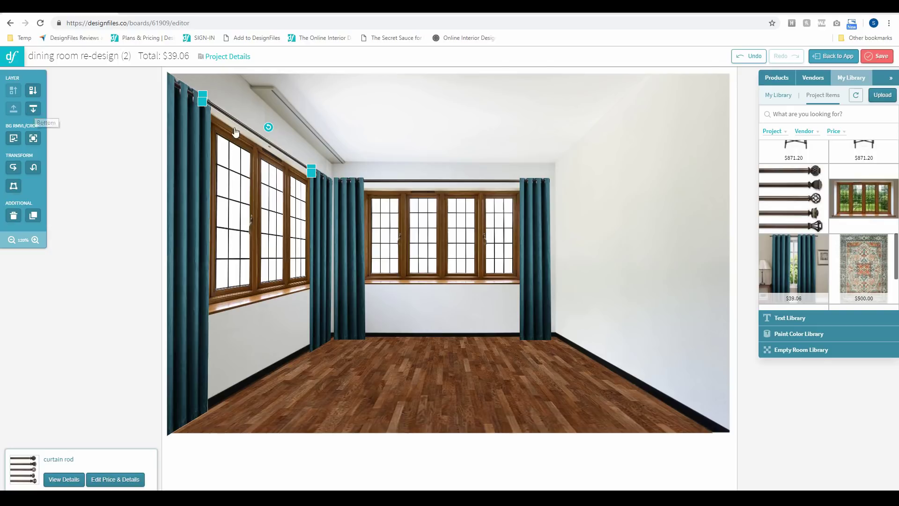
pyautogui.click(34, 108)
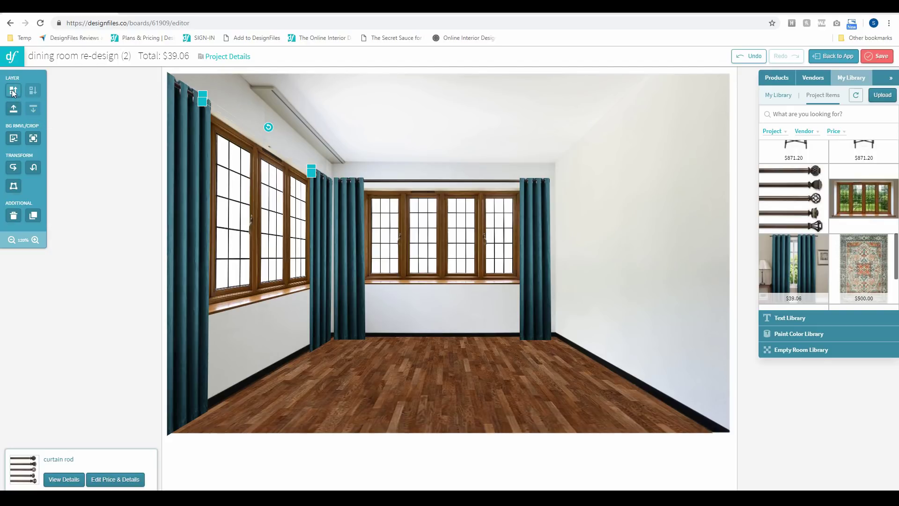
pyautogui.click(13, 90)
pyautogui.click(129, 141)
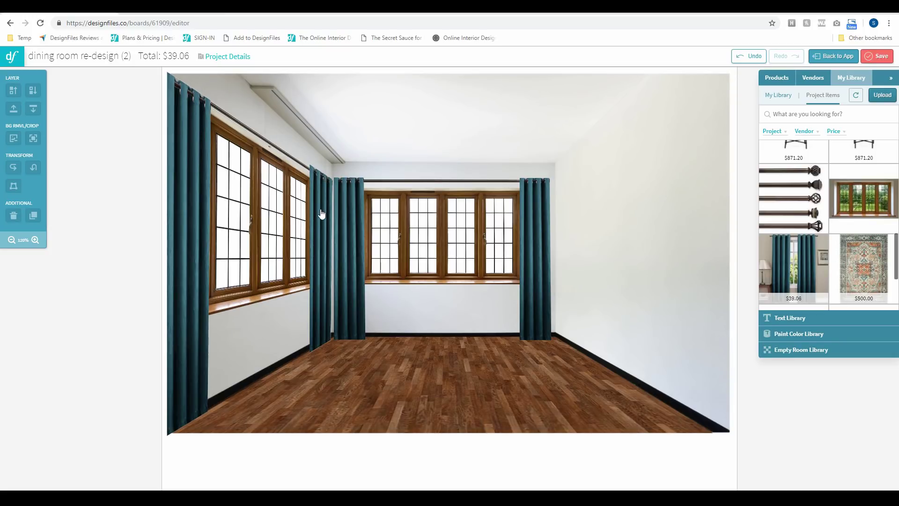
# Add the $500.00 Bungalow Rose Venesia Vintage rug to the board, scale it down, and center it in front of the back window.
pyautogui.click(13, 239)
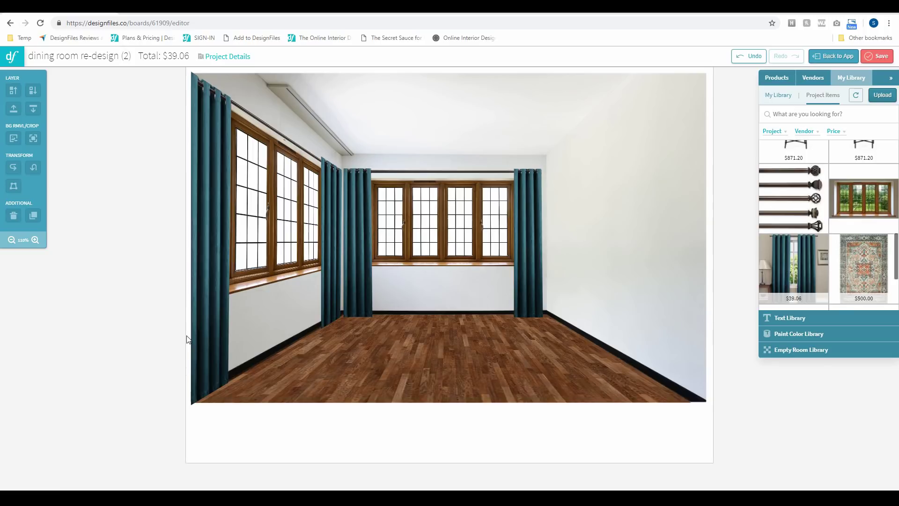
pyautogui.moveTo(863, 267); pyautogui.dragTo(488, 338)
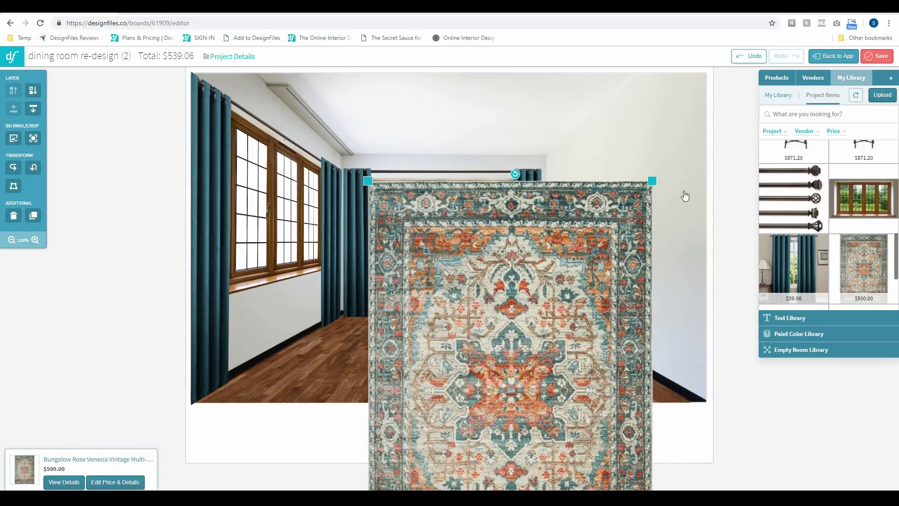
pyautogui.moveTo(647, 181); pyautogui.dragTo(571, 306)
pyautogui.moveTo(507, 370); pyautogui.dragTo(436, 298)
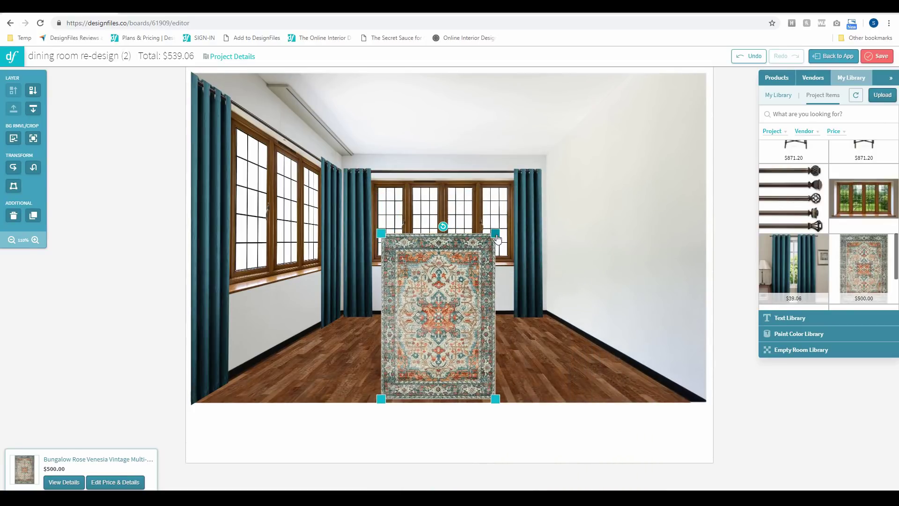
pyautogui.moveTo(497, 231); pyautogui.dragTo(517, 202)
pyautogui.moveTo(465, 301); pyautogui.dragTo(472, 276)
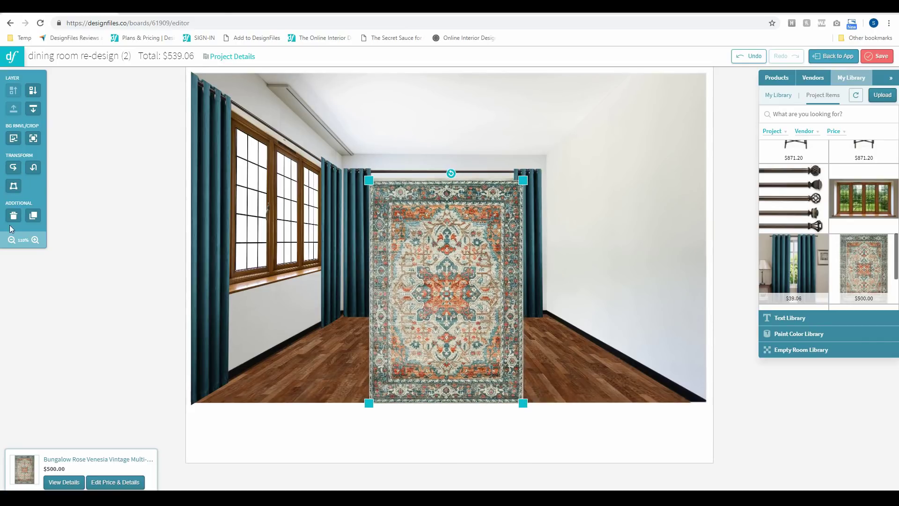
# Distort the rug so it lies flat on the floor in perspective, wide at the room's front edge and narrowing below the back window.
pyautogui.click(13, 186)
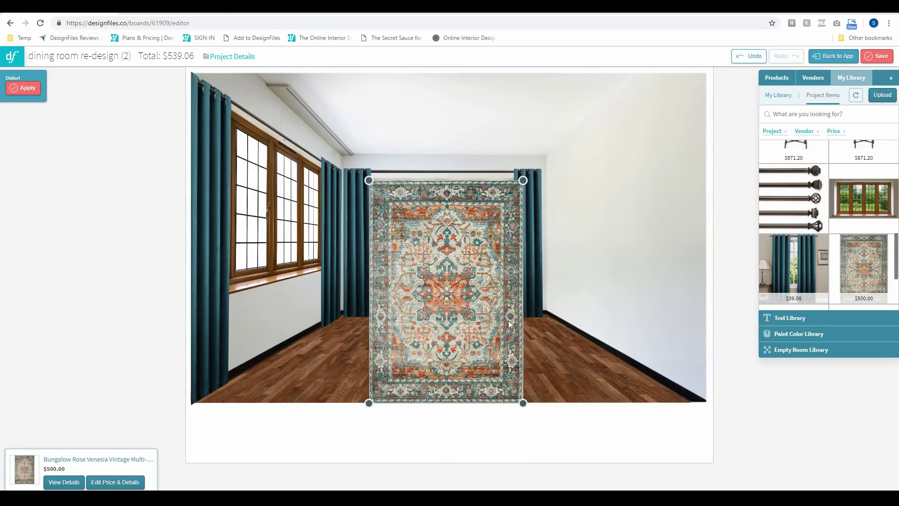
pyautogui.moveTo(370, 403); pyautogui.dragTo(249, 403)
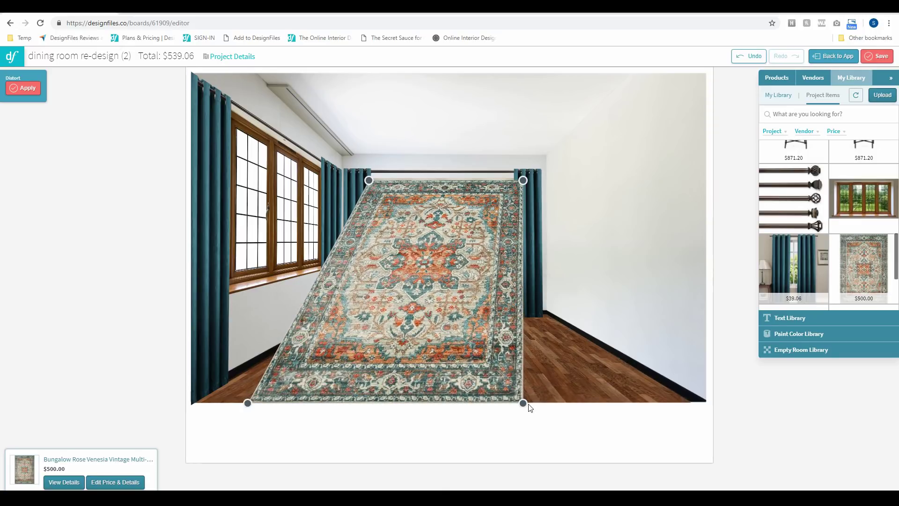
pyautogui.moveTo(523, 403); pyautogui.dragTo(639, 403)
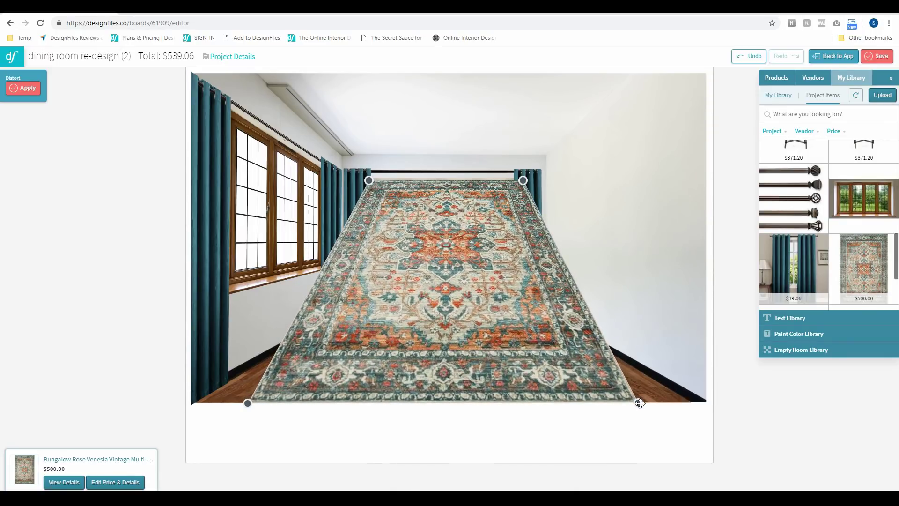
pyautogui.moveTo(522, 180); pyautogui.dragTo(522, 265)
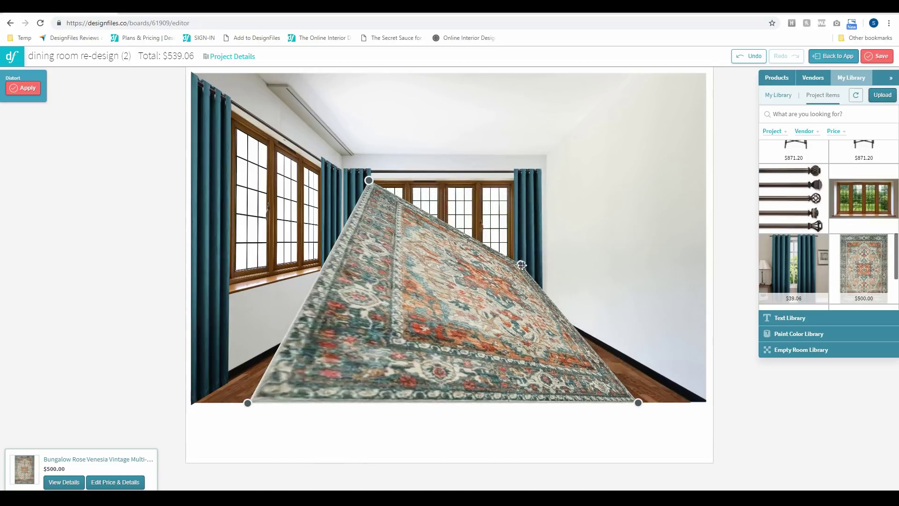
pyautogui.moveTo(368, 180); pyautogui.dragTo(367, 290)
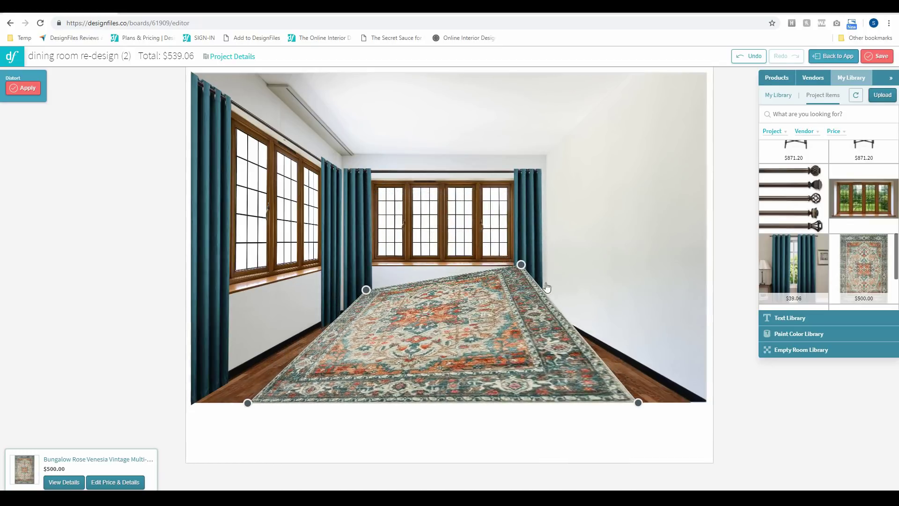
pyautogui.moveTo(521, 265); pyautogui.dragTo(522, 316)
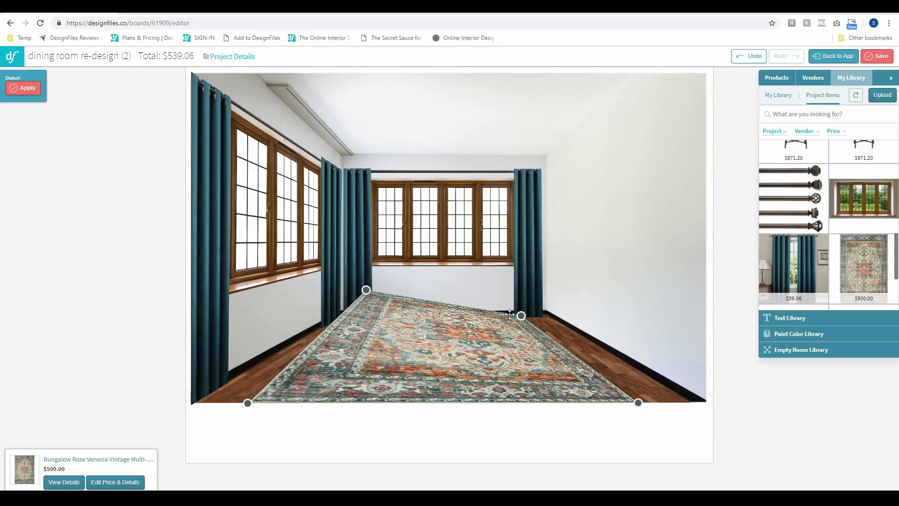
pyautogui.moveTo(366, 289); pyautogui.dragTo(358, 322)
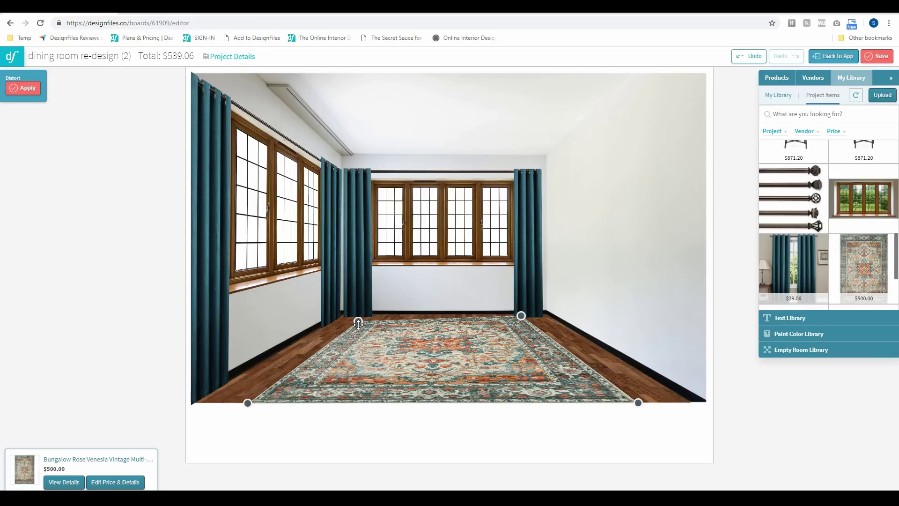
pyautogui.moveTo(358, 322); pyautogui.dragTo(357, 323)
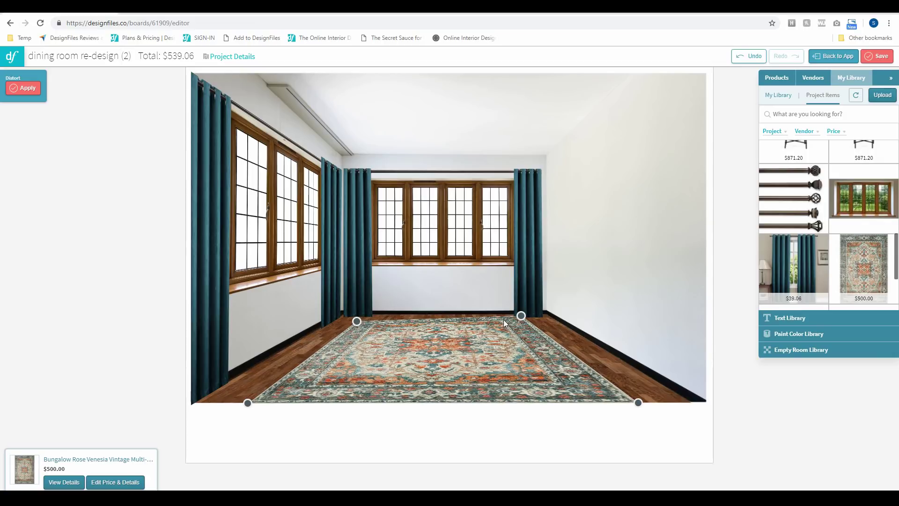
pyautogui.moveTo(522, 316); pyautogui.dragTo(532, 322)
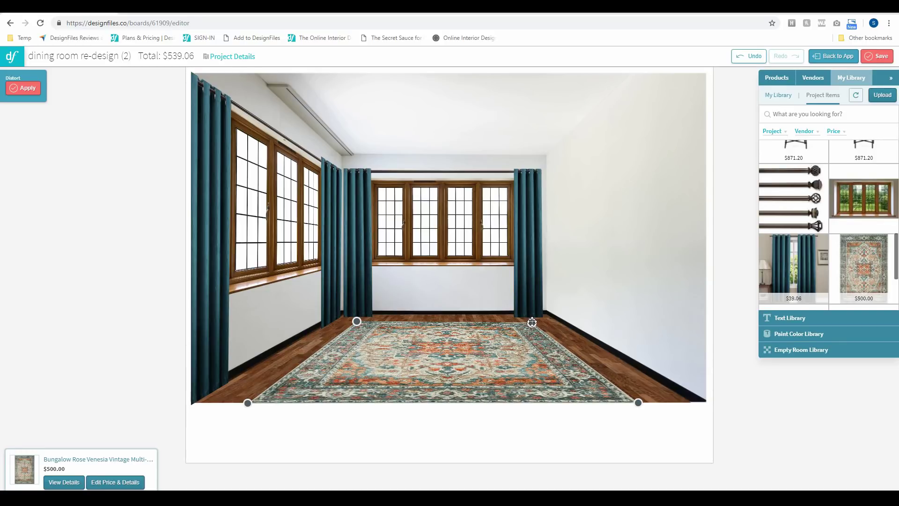
pyautogui.click(513, 444)
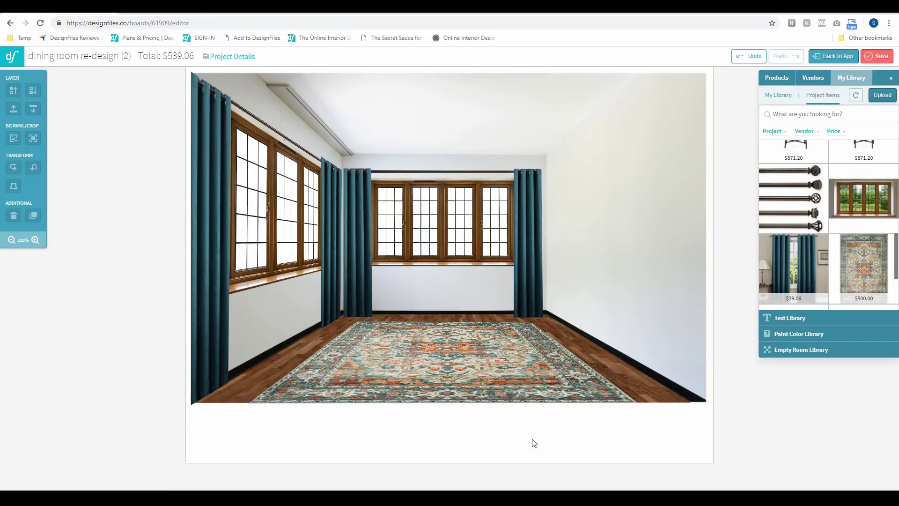
# Clear the "art" search in My Library and add the $2,991.20 Cooper Round Dining Table to the board.
pyautogui.scroll(5, 801, 263)
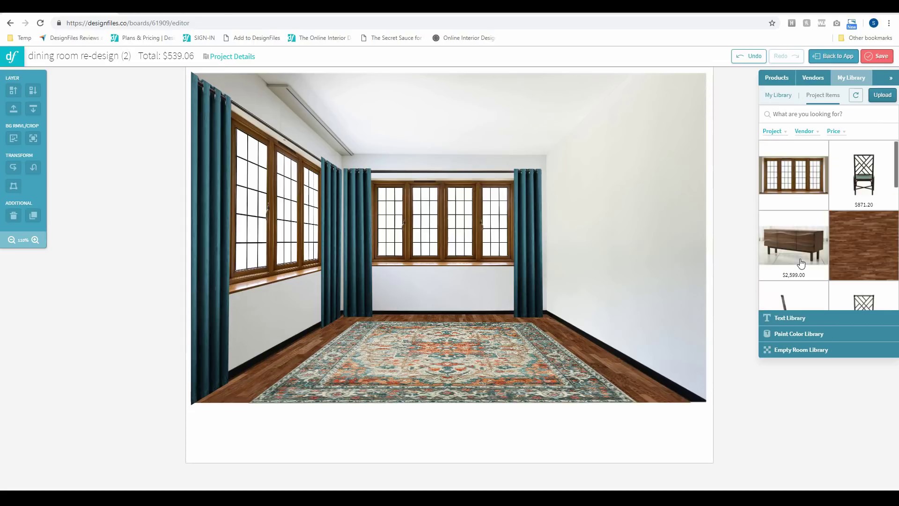
pyautogui.scroll(-3, 801, 263)
pyautogui.click(778, 95)
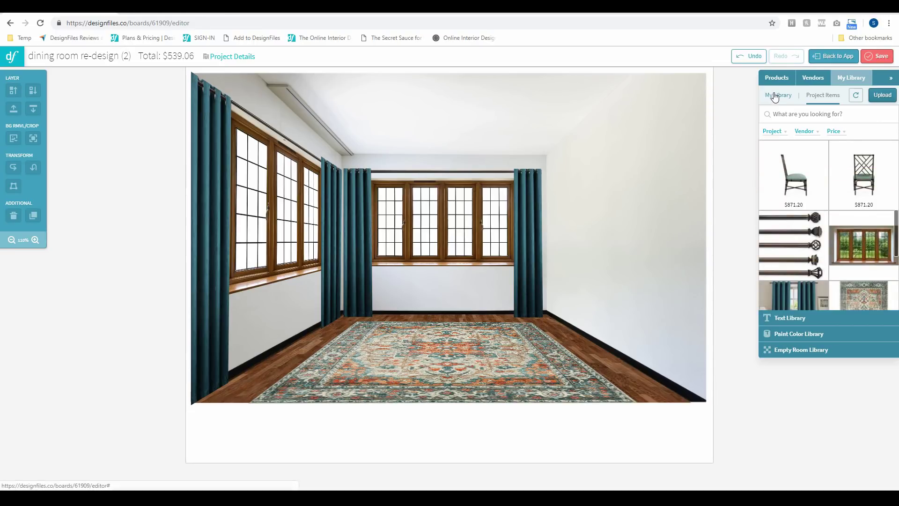
pyautogui.scroll(-1, 811, 253)
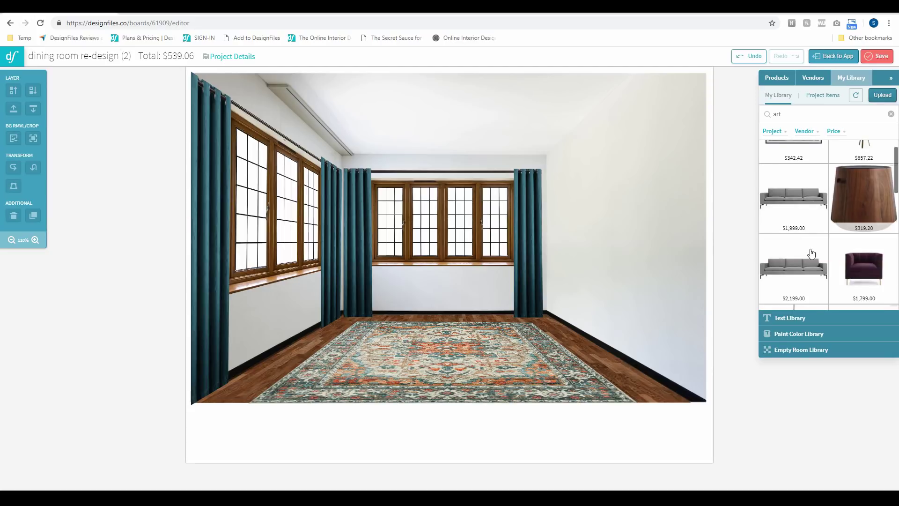
pyautogui.scroll(1, 827, 194)
pyautogui.click(890, 115)
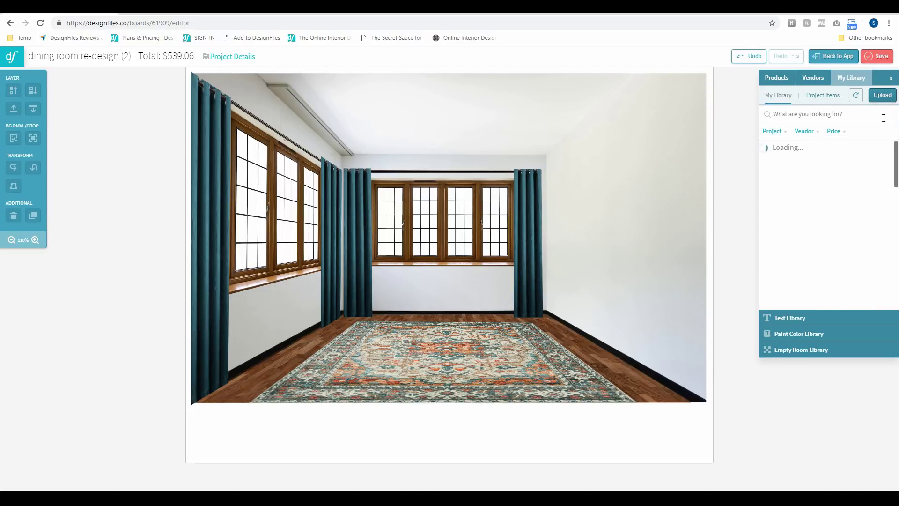
pyautogui.scroll(-1, 797, 217)
pyautogui.scroll(-2, 797, 216)
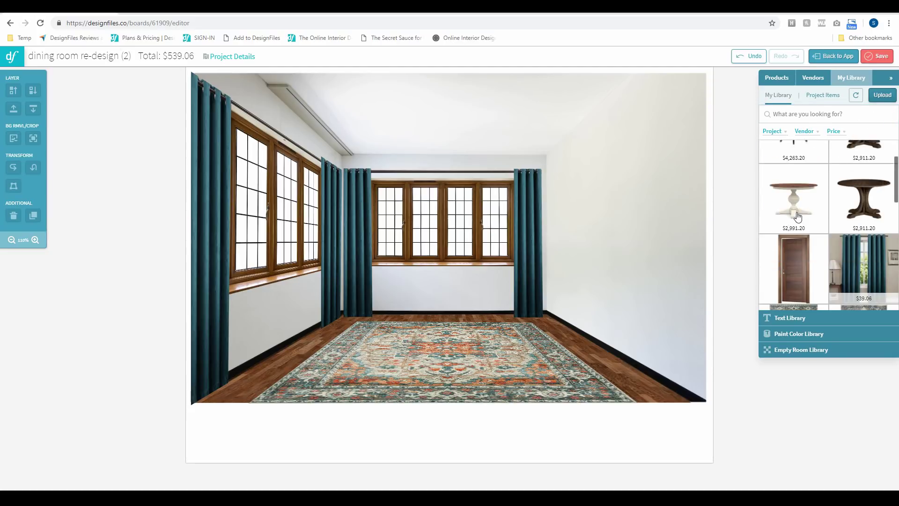
pyautogui.moveTo(798, 199); pyautogui.dragTo(445, 309)
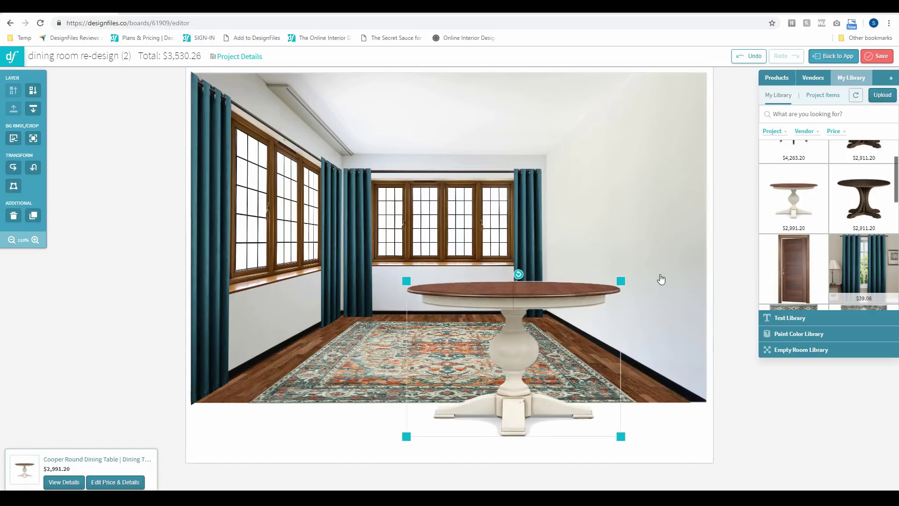
# Scale the round dining table down and center it on the rug in front of the back window.
pyautogui.moveTo(455, 272); pyautogui.dragTo(432, 247)
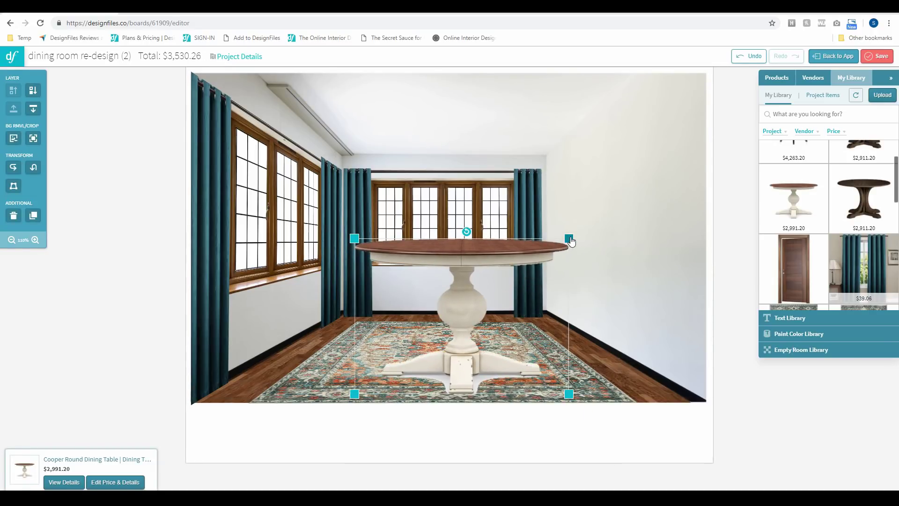
pyautogui.moveTo(569, 239); pyautogui.dragTo(542, 272)
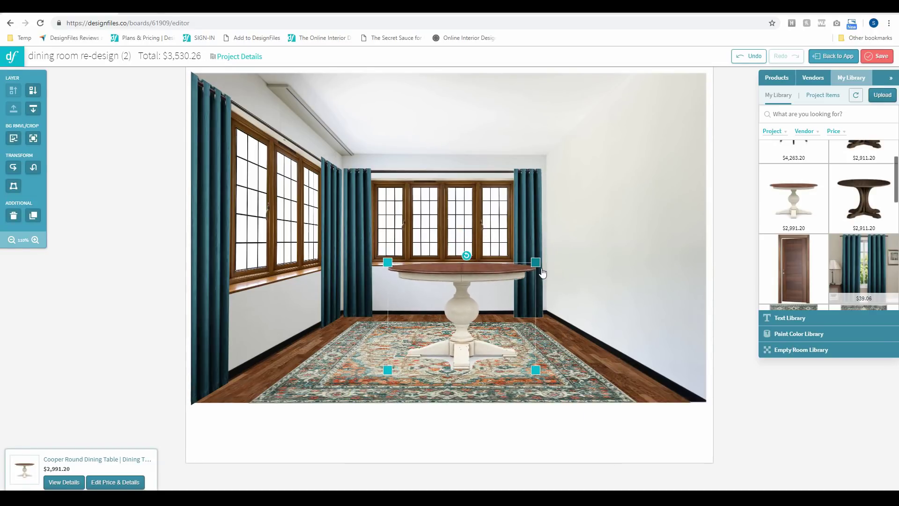
pyautogui.moveTo(483, 272); pyautogui.dragTo(471, 277)
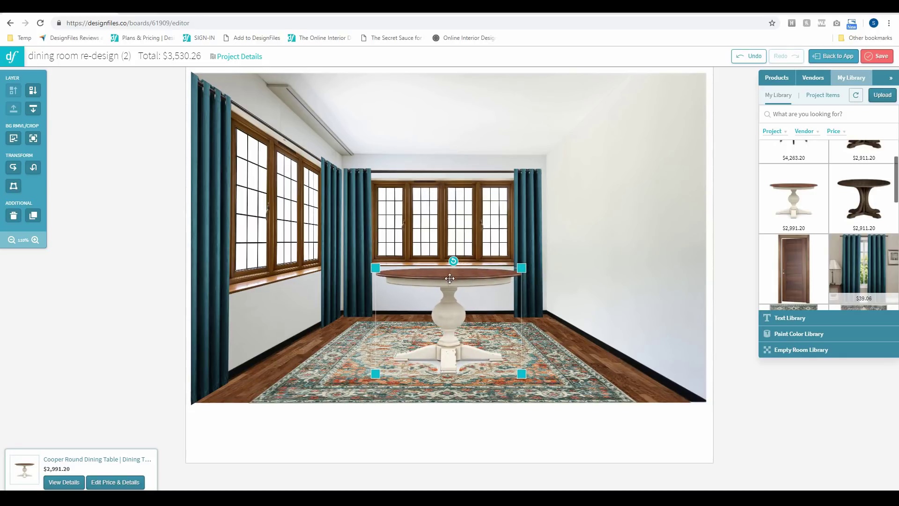
pyautogui.moveTo(453, 277); pyautogui.dragTo(451, 276)
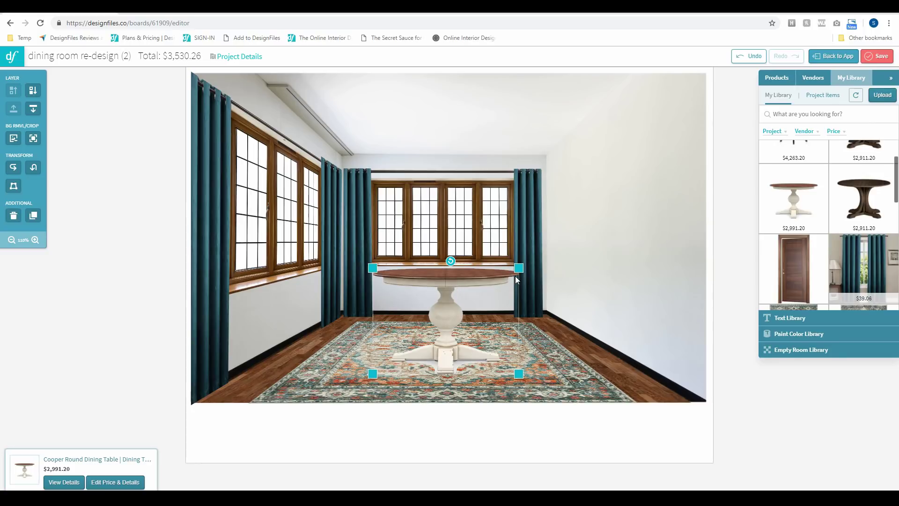
pyautogui.moveTo(519, 270); pyautogui.dragTo(517, 275)
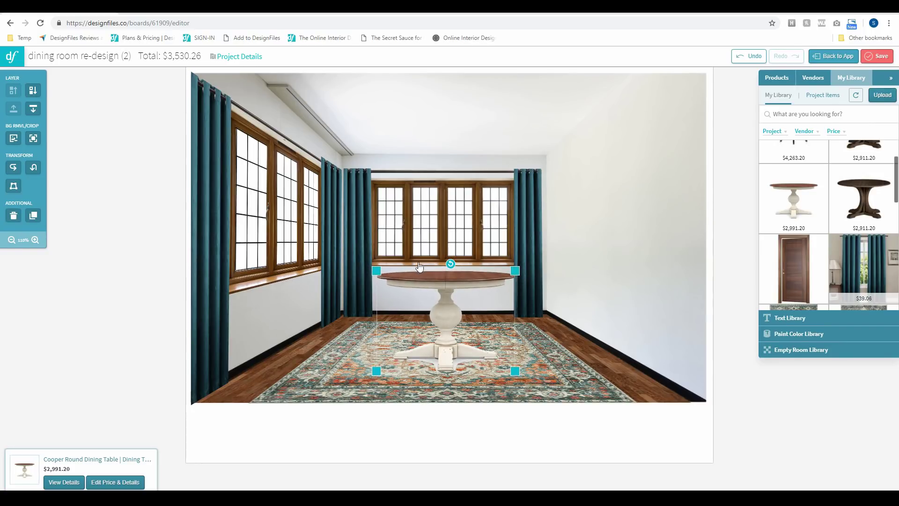
pyautogui.moveTo(515, 273)
pyautogui.mouseDown()
pyautogui.moveTo(480, 279)
pyautogui.moveTo(515, 275)
pyautogui.mouseUp()
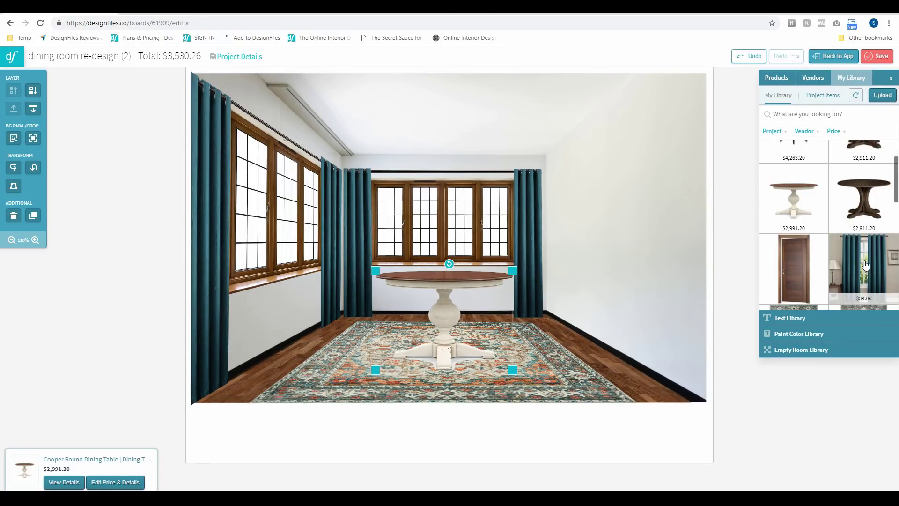
# Add the front view of the $871.20 Lian Side Chair, scale it down, and place it on the rug just right of the table.
pyautogui.scroll(2, 865, 265)
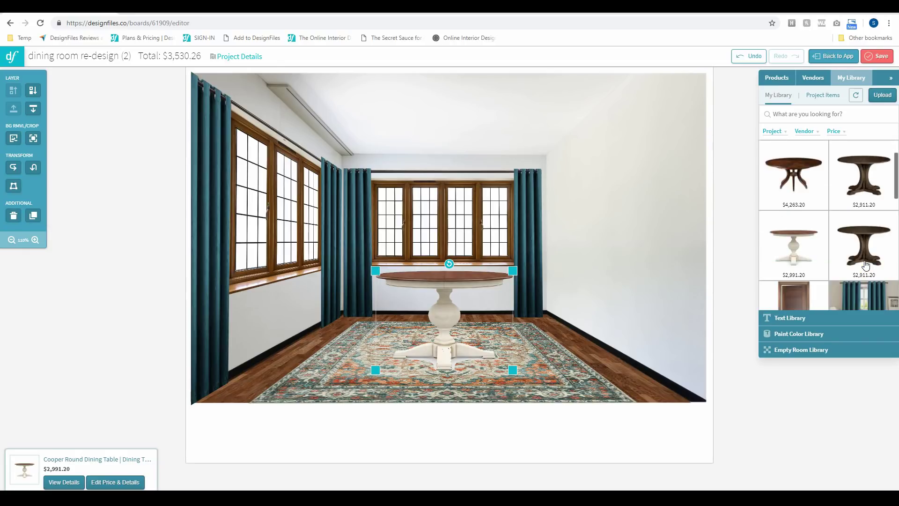
pyautogui.scroll(-4, 865, 265)
pyautogui.scroll(-3, 865, 265)
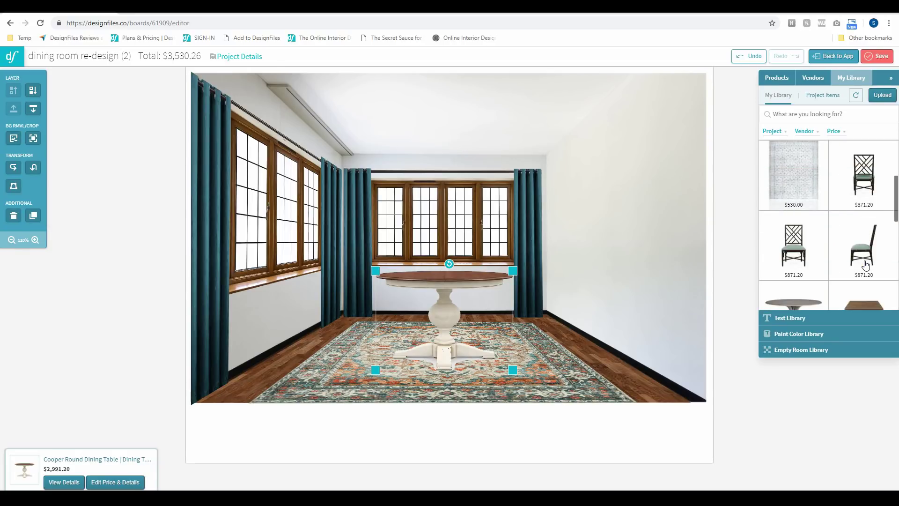
pyautogui.moveTo(792, 256); pyautogui.dragTo(522, 302)
pyautogui.moveTo(589, 374); pyautogui.dragTo(578, 314)
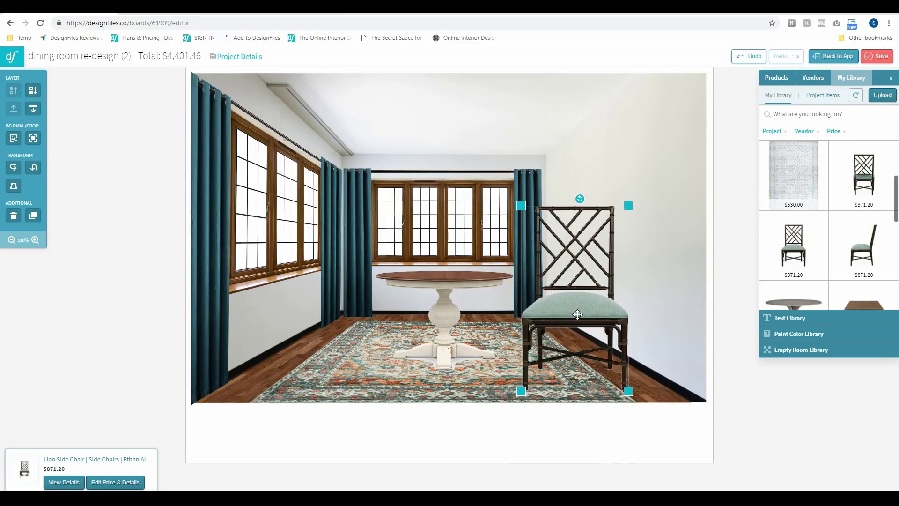
pyautogui.moveTo(630, 207); pyautogui.dragTo(617, 228)
pyautogui.moveTo(575, 305); pyautogui.dragTo(562, 309)
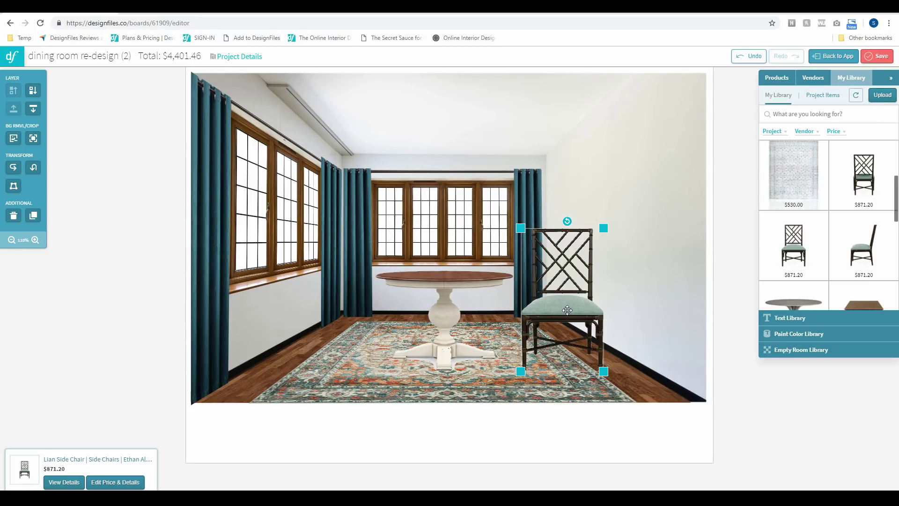
pyautogui.moveTo(567, 310); pyautogui.dragTo(566, 313)
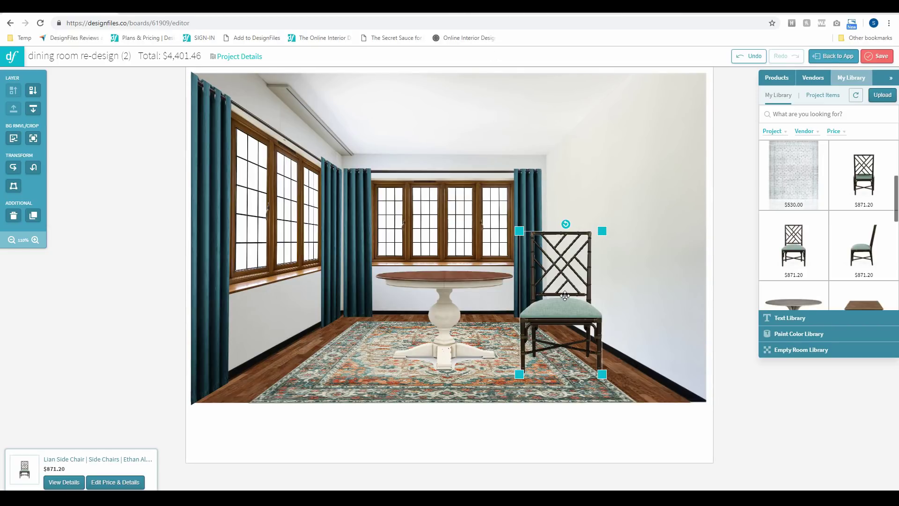
# Switch to the Ethan Allen Lian Side Chair page and rotate the chair's 360 view to show its back.
pyautogui.click(505, 12)
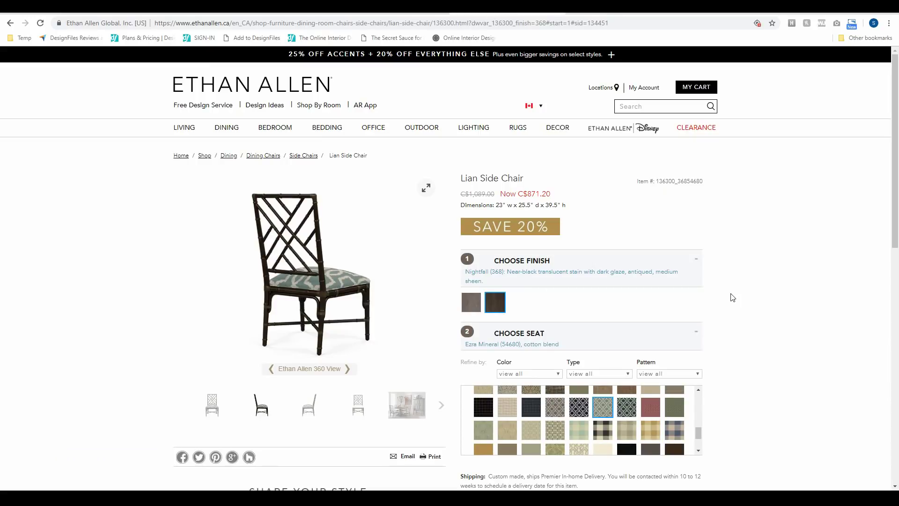
pyautogui.click(212, 408)
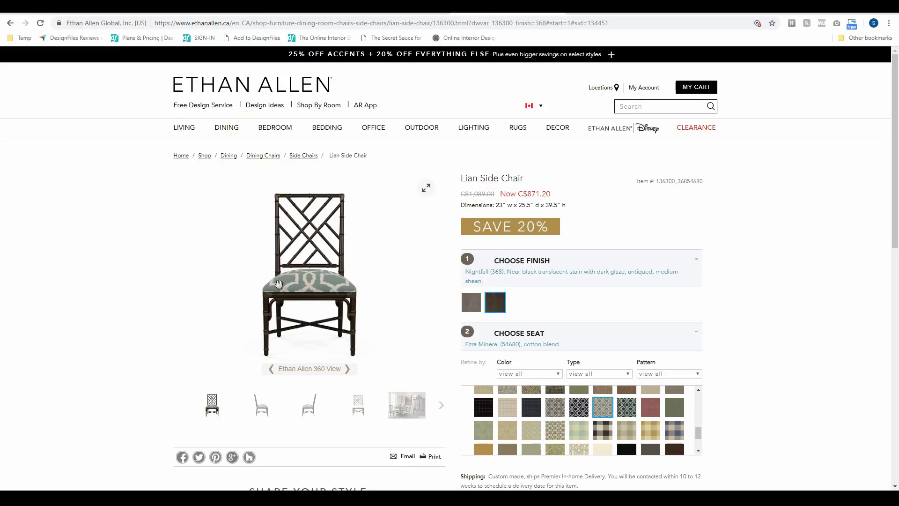
pyautogui.moveTo(282, 290); pyautogui.dragTo(361, 269)
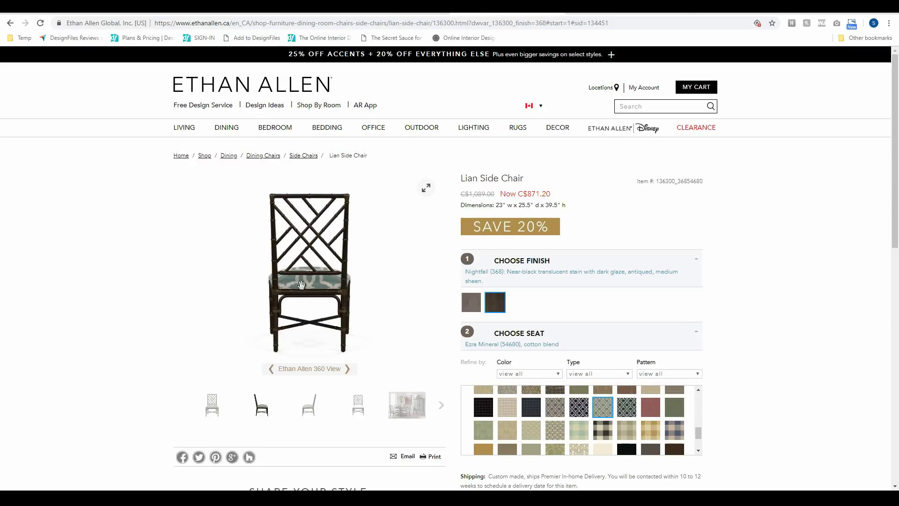
# Set the Lian Side Chair's seat fabric to Chance Seaglass (F3821), distressed plain.
pyautogui.click(484, 429)
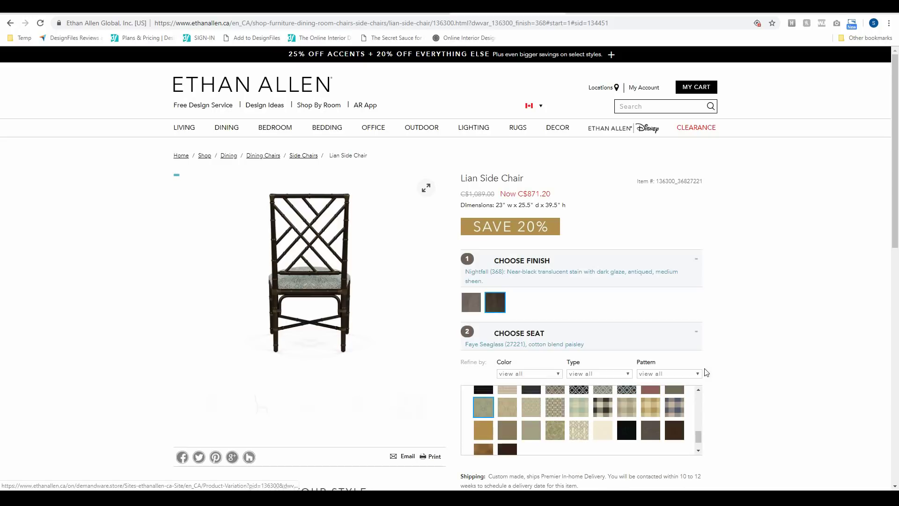
pyautogui.scroll(2, 529, 423)
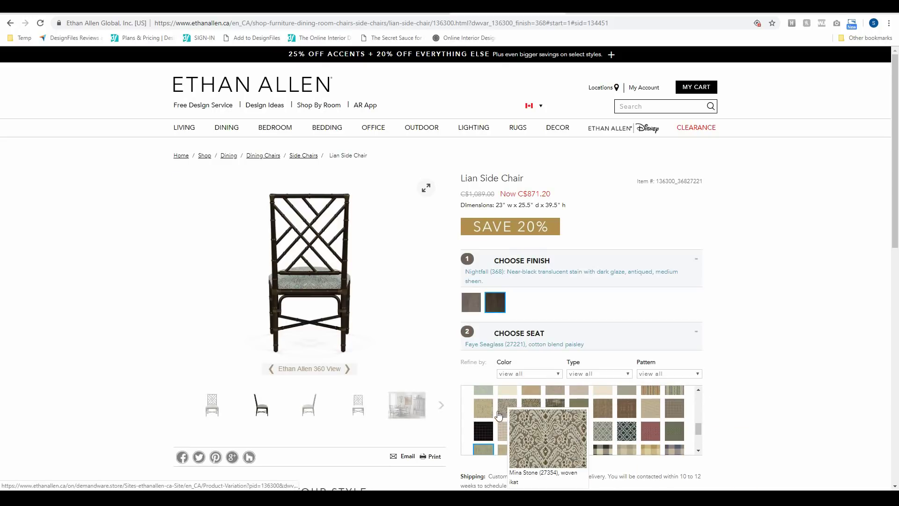
pyautogui.click(479, 396)
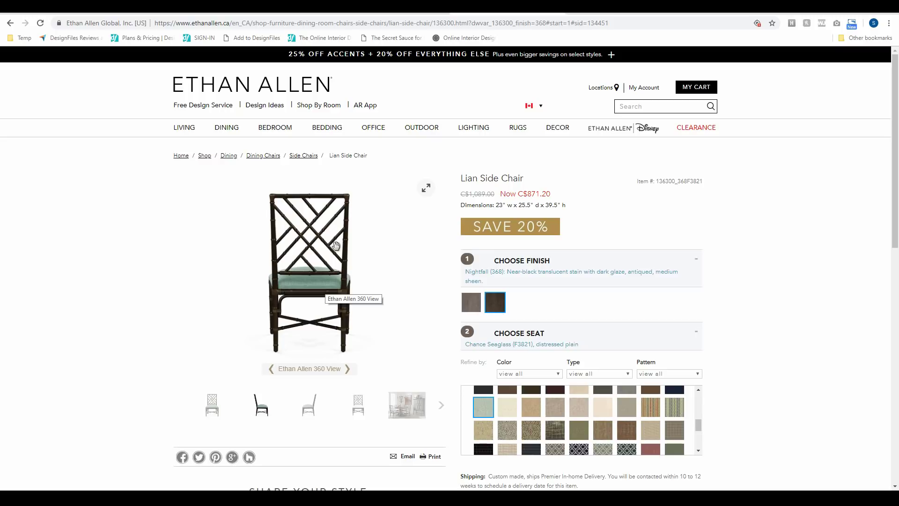
# Clip the Lian Side Chair's back-view image, capturing the sale price of $871.20 and the product details paragraph as its description.
pyautogui.click(256, 37)
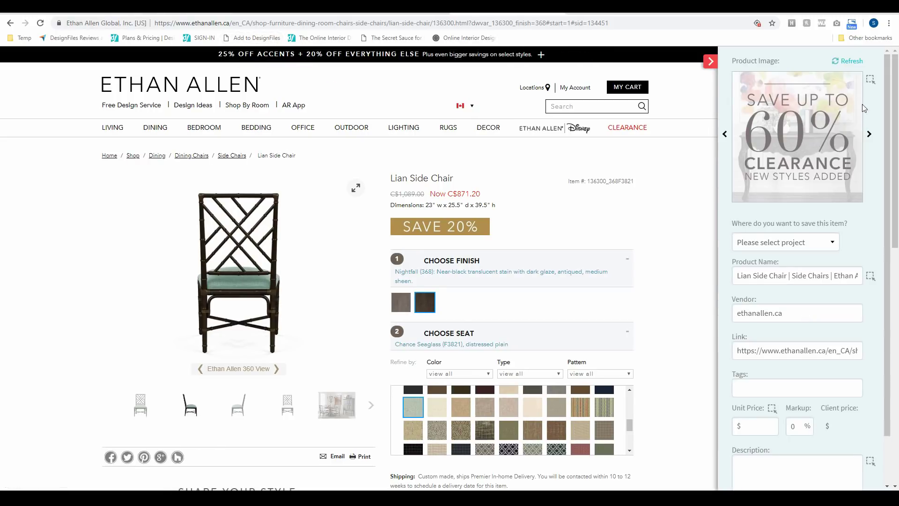
pyautogui.click(260, 237)
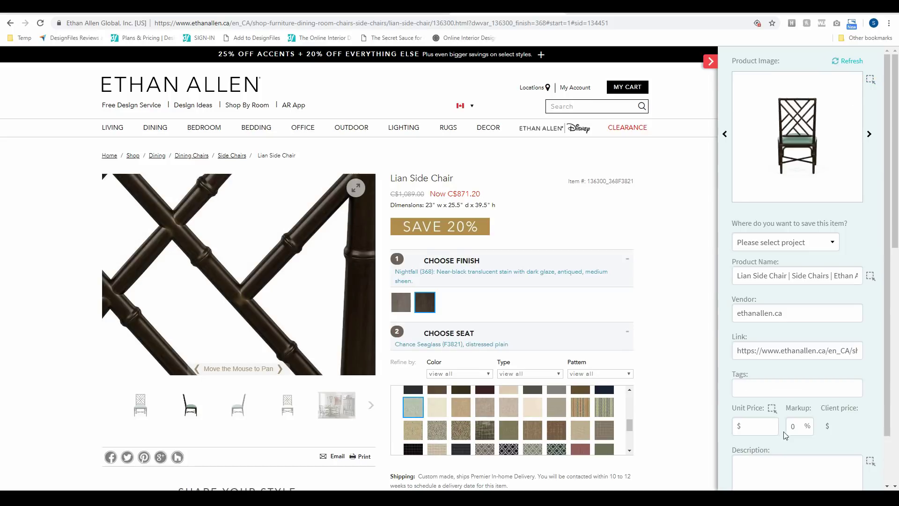
pyautogui.click(771, 408)
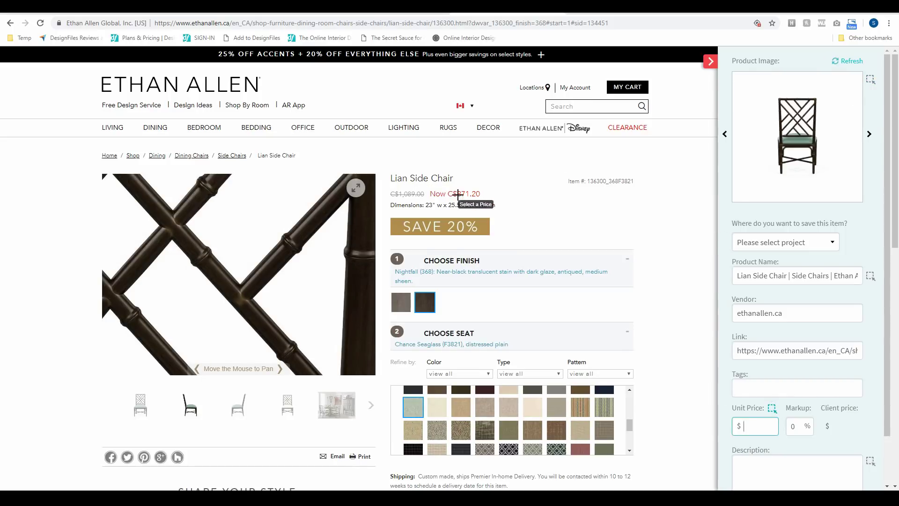
pyautogui.scroll(-2, 853, 431)
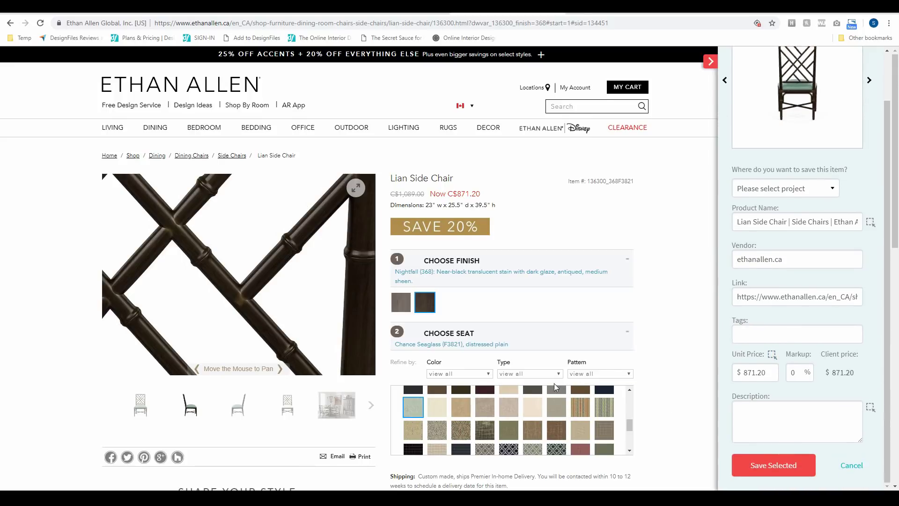
pyautogui.scroll(-5, 550, 391)
pyautogui.click(873, 409)
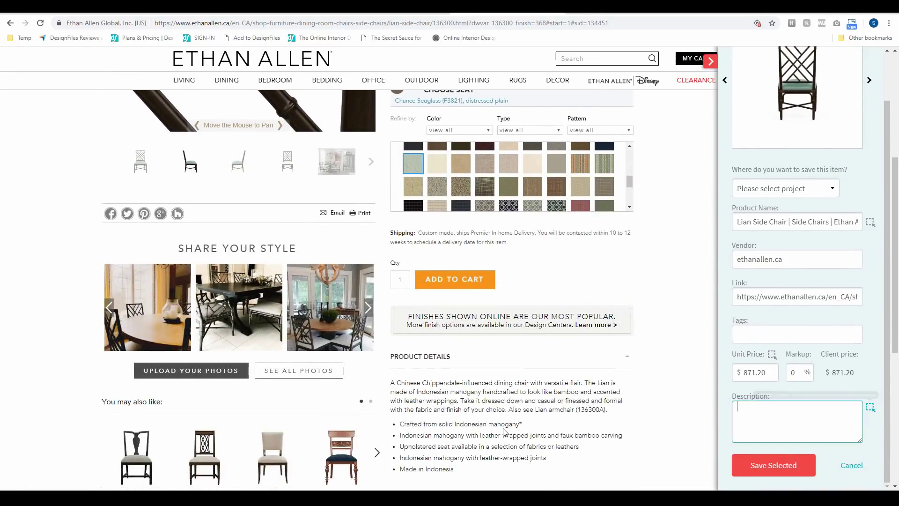
pyautogui.click(499, 412)
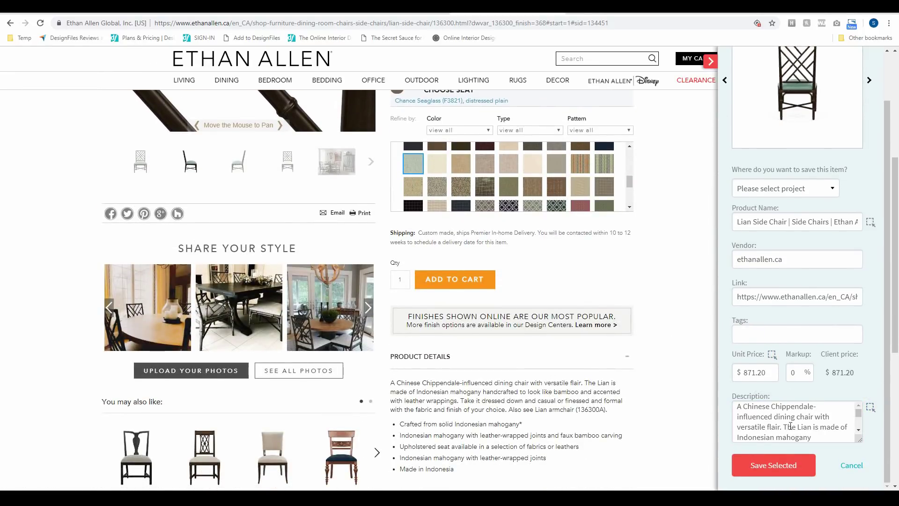
# Save the clipped chair to My Library and the dining room re-design project, and refresh the library on the DesignFiles board.
pyautogui.click(834, 189)
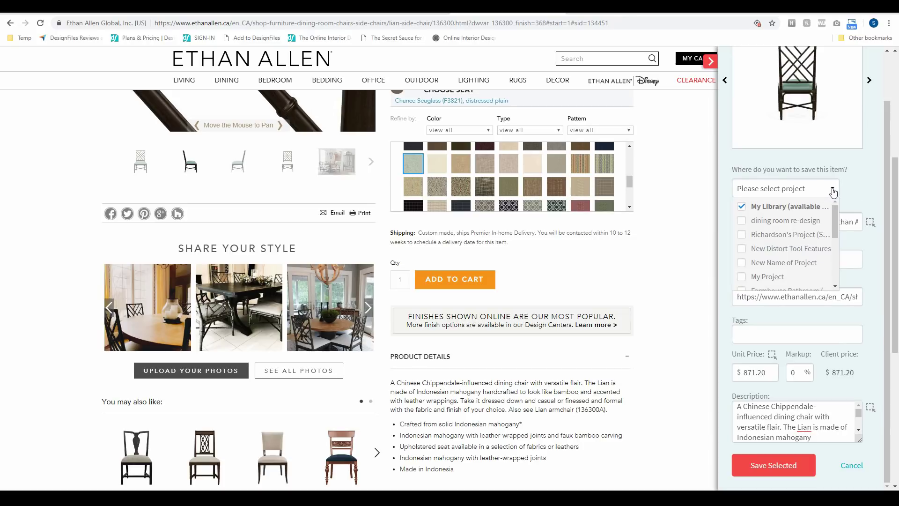
pyautogui.click(742, 221)
pyautogui.click(772, 468)
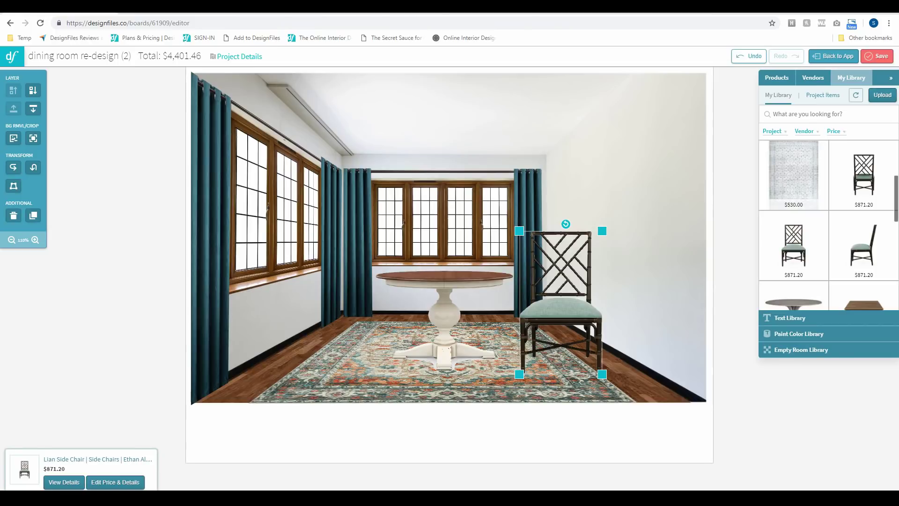
pyautogui.click(856, 95)
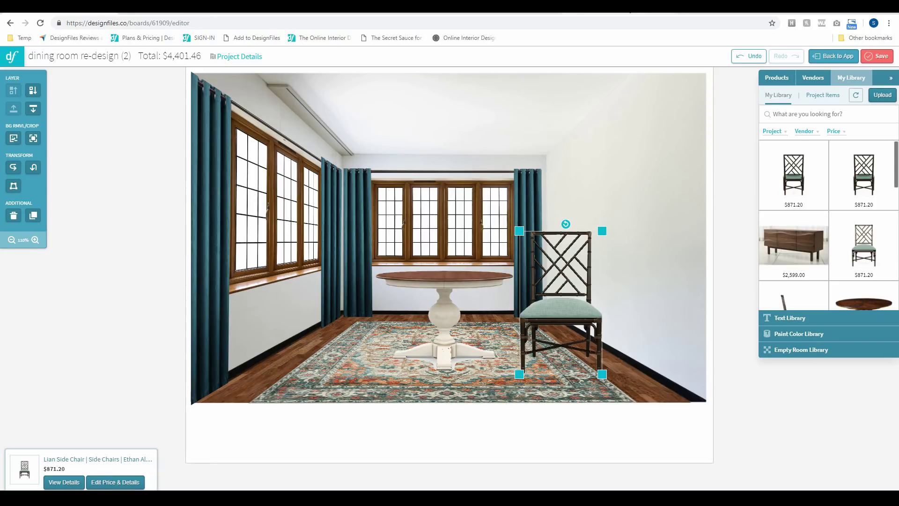
# Switch to the Crate and Barrel Apex II Walnut Sideboard page and view its front, angled and side images.
pyautogui.click(615, 13)
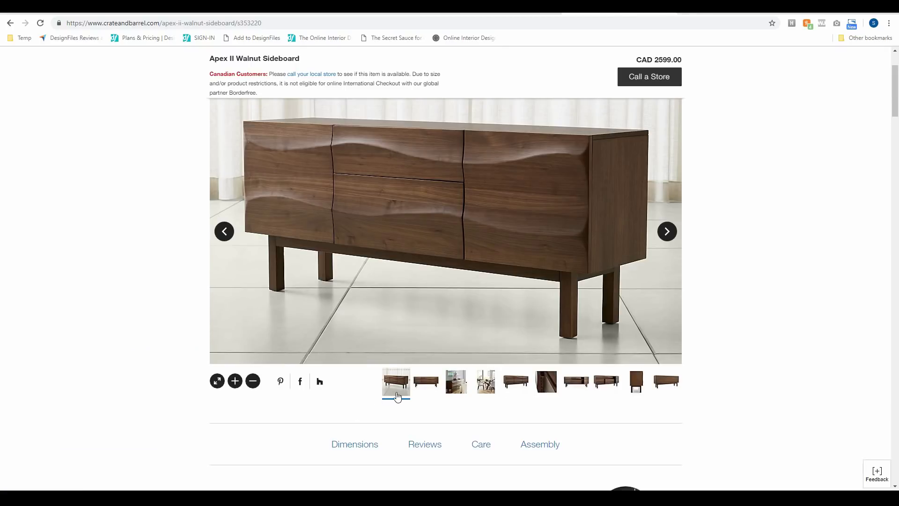
pyautogui.click(430, 388)
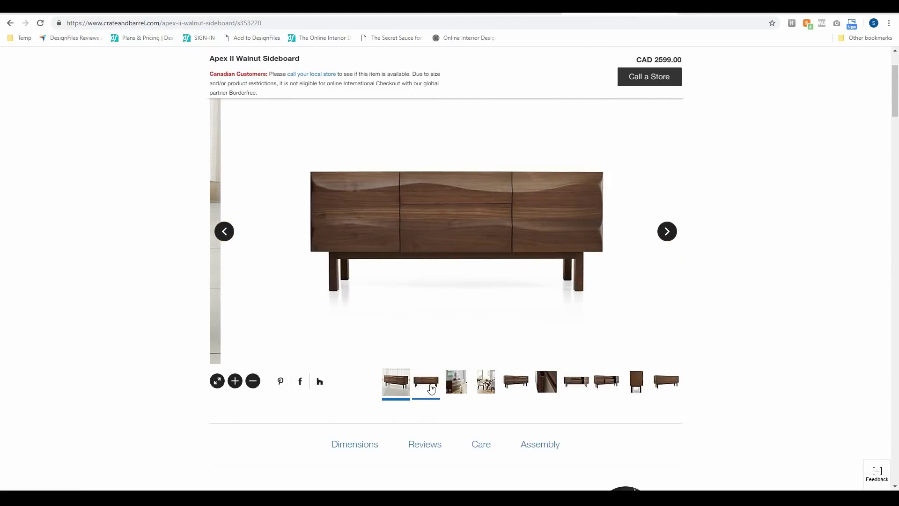
pyautogui.click(516, 384)
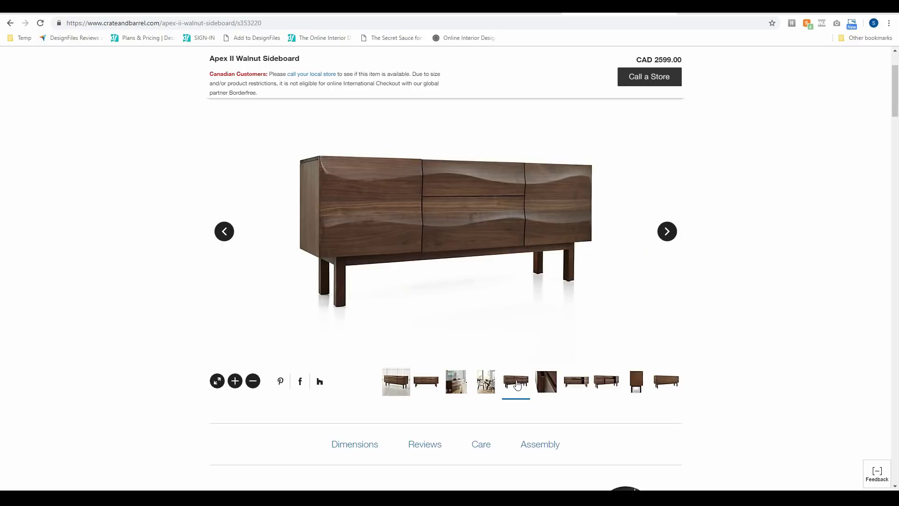
pyautogui.click(632, 384)
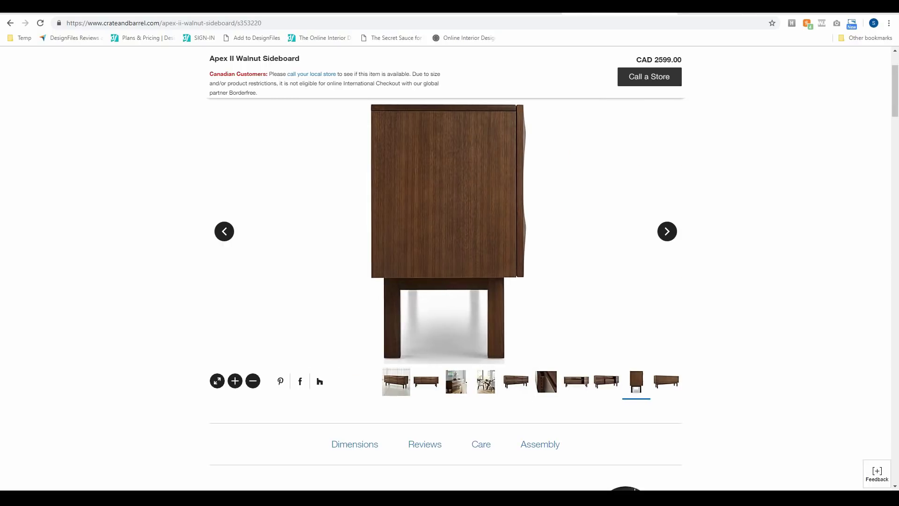
# Return to the Ethan Allen Lian Side Chair page, close the clipper, and rotate the chair's 360 view to angled back views.
pyautogui.click(505, 12)
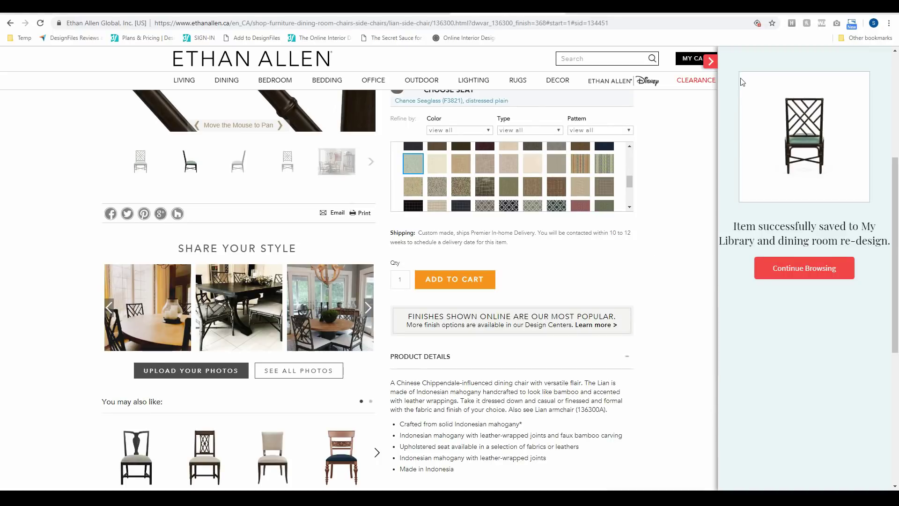
pyautogui.click(711, 61)
pyautogui.scroll(5, 771, 321)
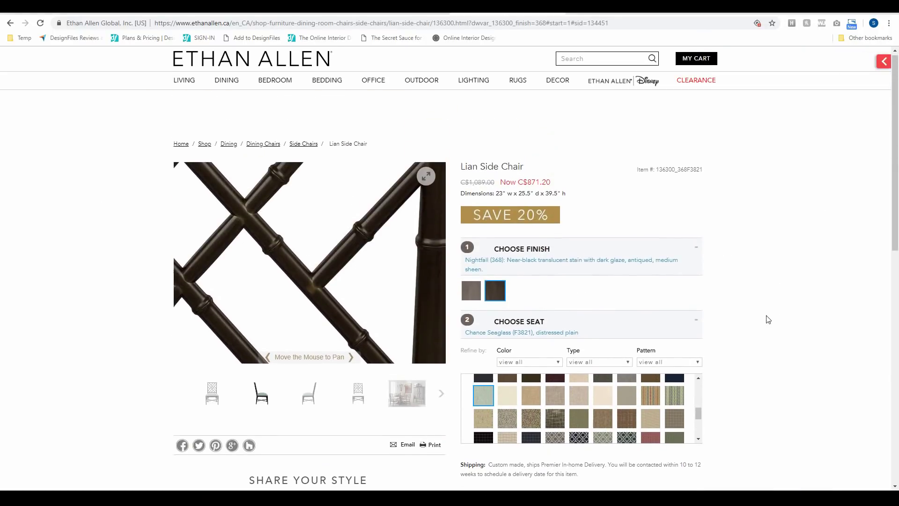
pyautogui.click(221, 412)
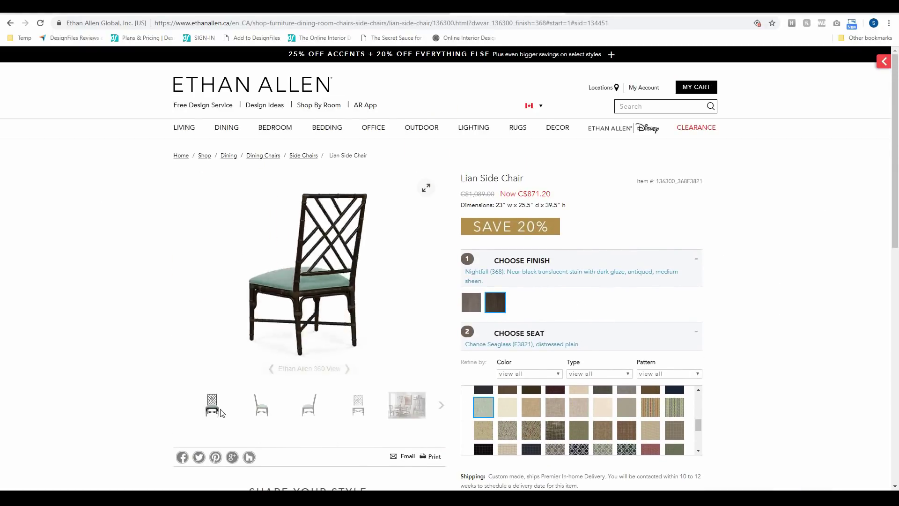
pyautogui.moveTo(281, 295); pyautogui.dragTo(335, 294)
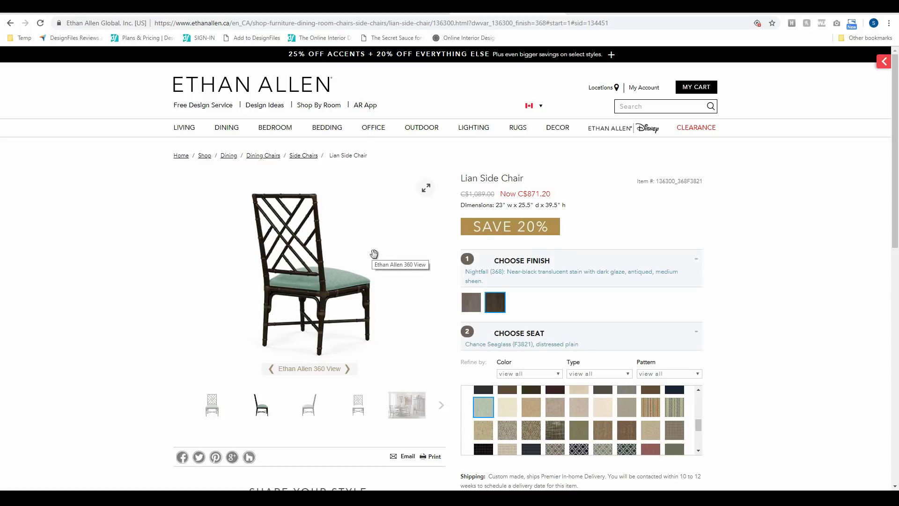
# Return to the Apex II Walnut Sideboard page and compare its angled product images.
pyautogui.click(611, 13)
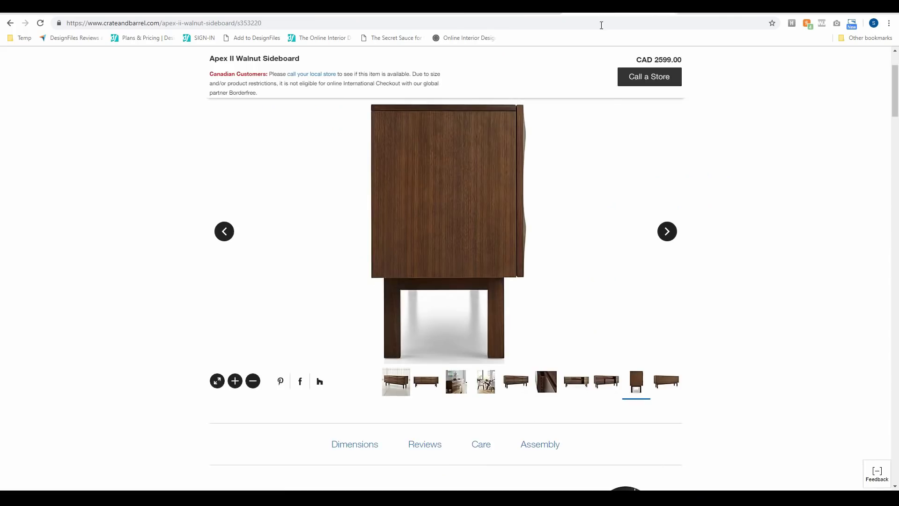
pyautogui.click(658, 382)
pyautogui.click(514, 381)
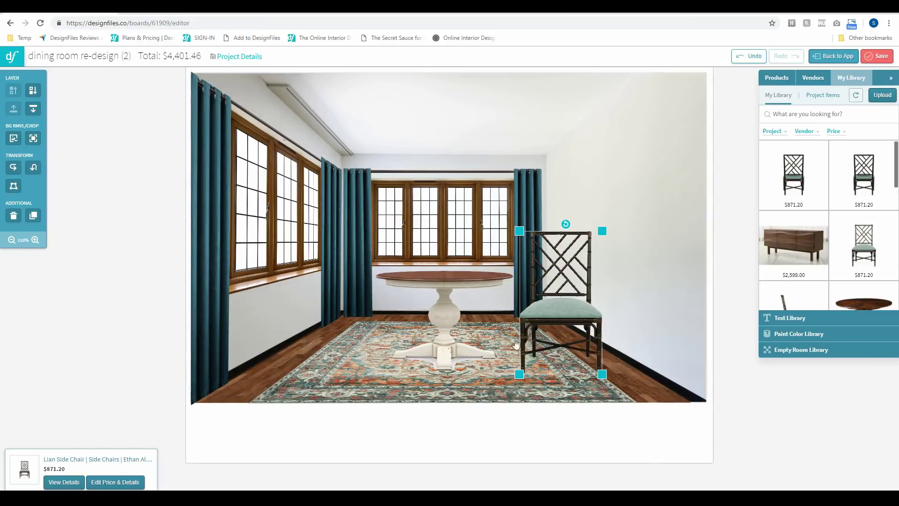
# On the DesignFiles board, move the front-view Lian chair to the table's center in front of the back window and scale it down.
pyautogui.moveTo(564, 323); pyautogui.dragTo(459, 313)
pyautogui.moveTo(485, 225); pyautogui.dragTo(478, 237)
pyautogui.moveTo(444, 310); pyautogui.dragTo(442, 306)
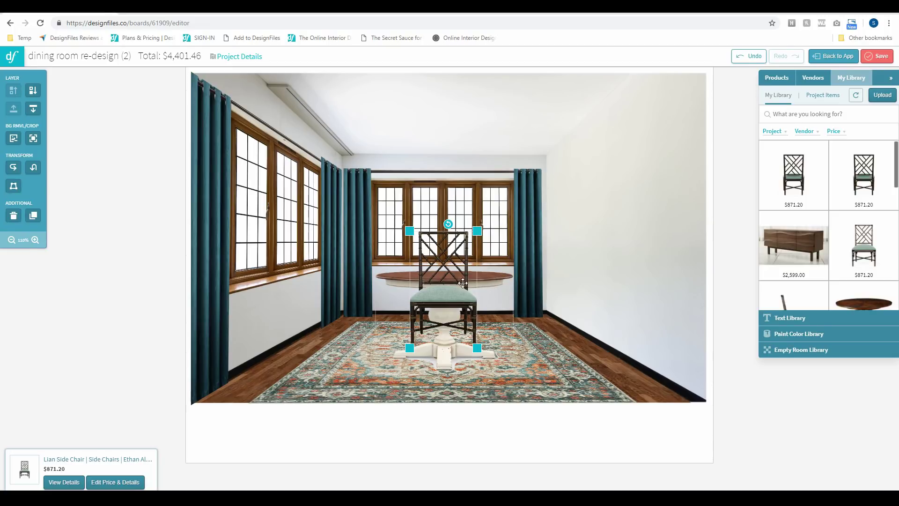
# Layer the round dining table in front of the front-view chair so the chair sits behind it.
pyautogui.click(32, 108)
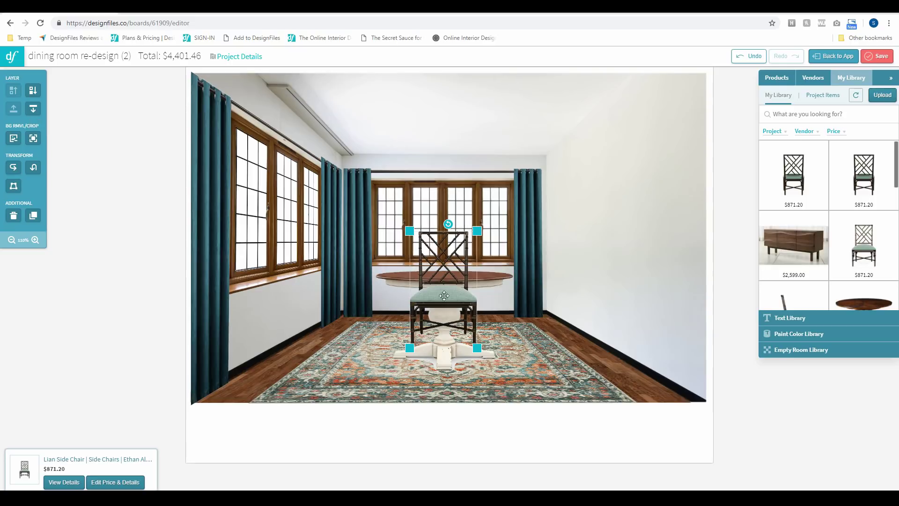
pyautogui.click(491, 276)
pyautogui.click(13, 110)
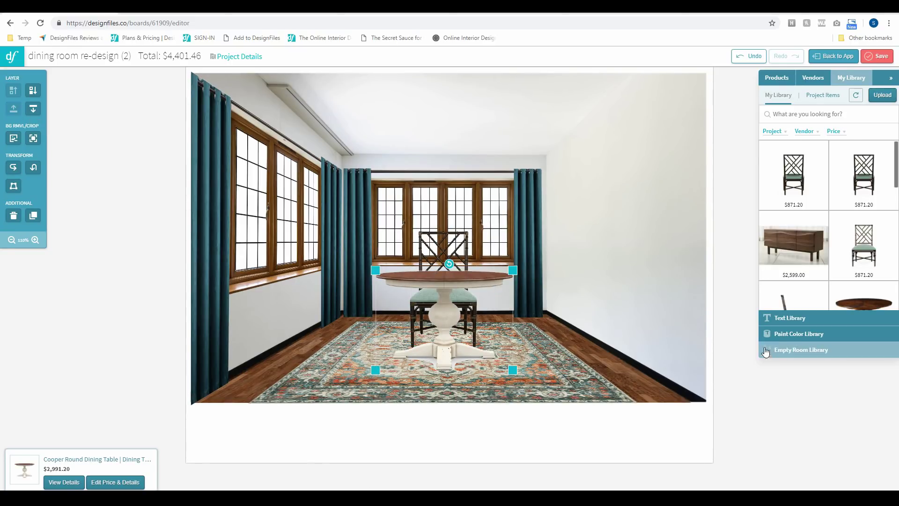
pyautogui.click(727, 368)
pyautogui.click(426, 236)
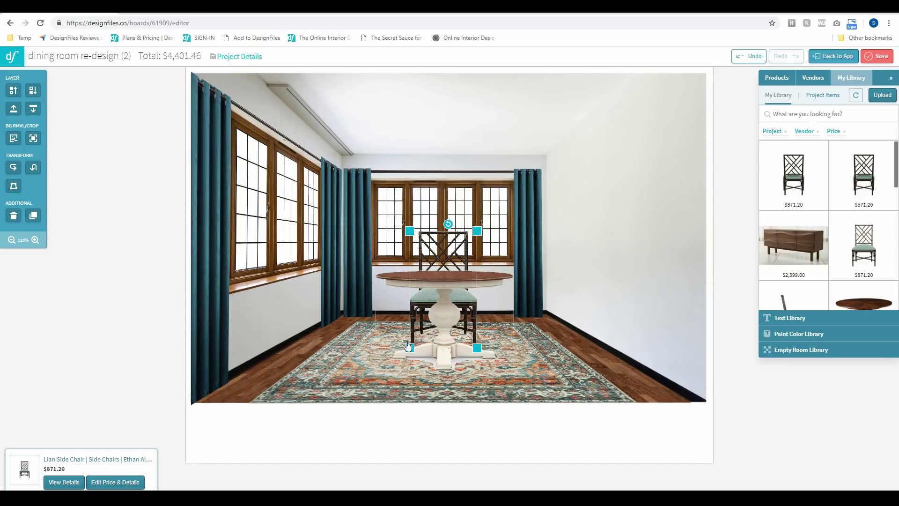
pyautogui.click(740, 331)
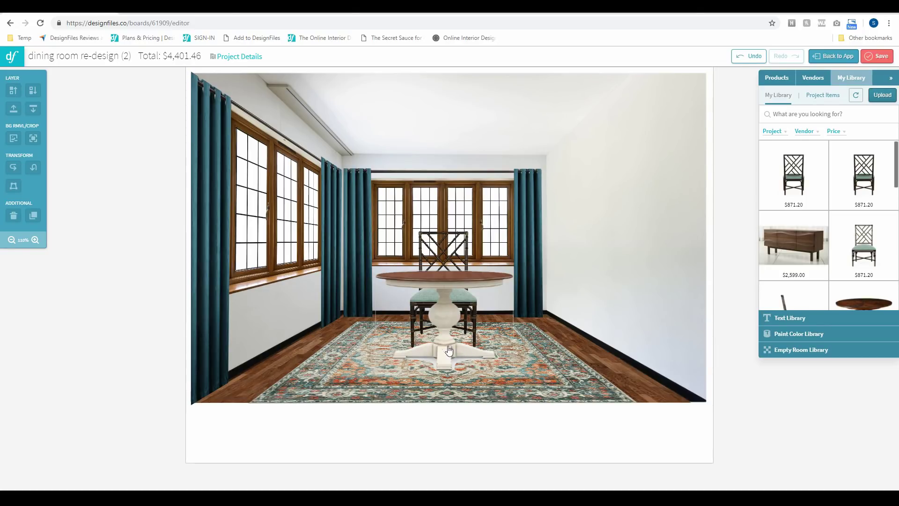
pyautogui.scroll(-2, 801, 243)
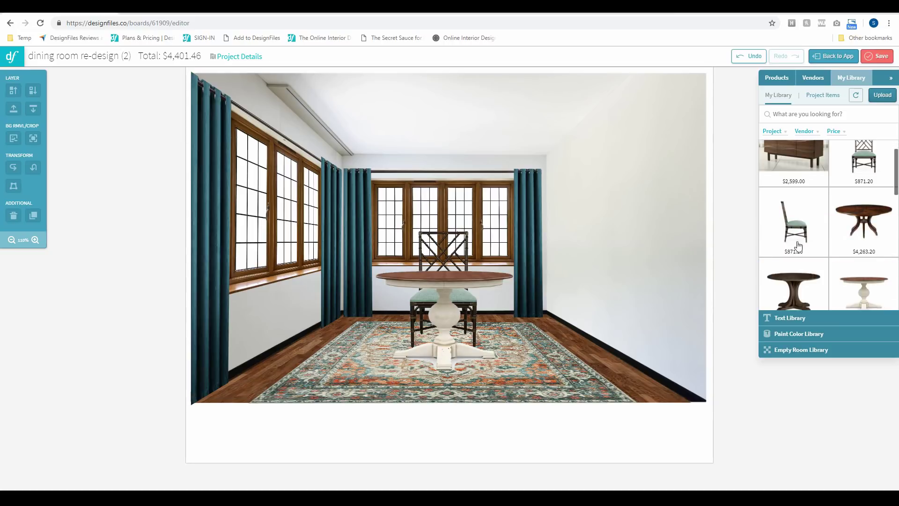
pyautogui.moveTo(622, 259); pyautogui.dragTo(560, 344)
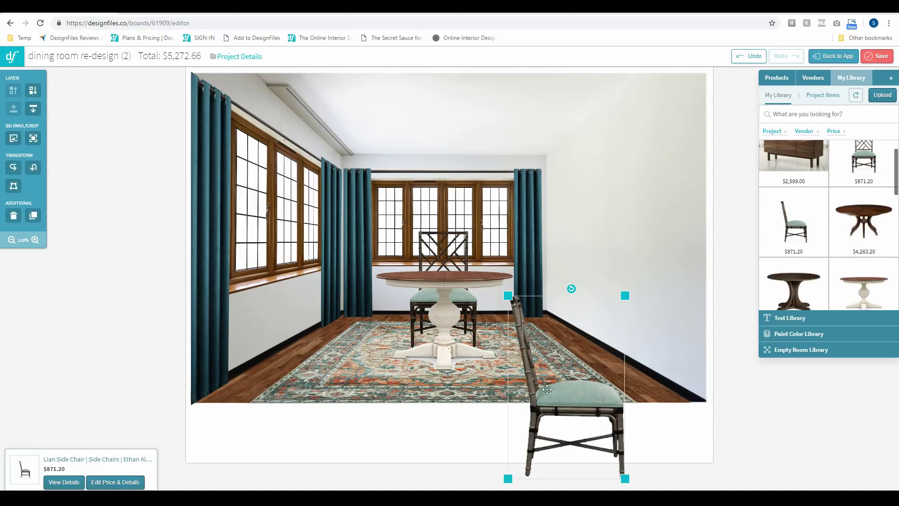
pyautogui.moveTo(440, 338); pyautogui.dragTo(407, 198)
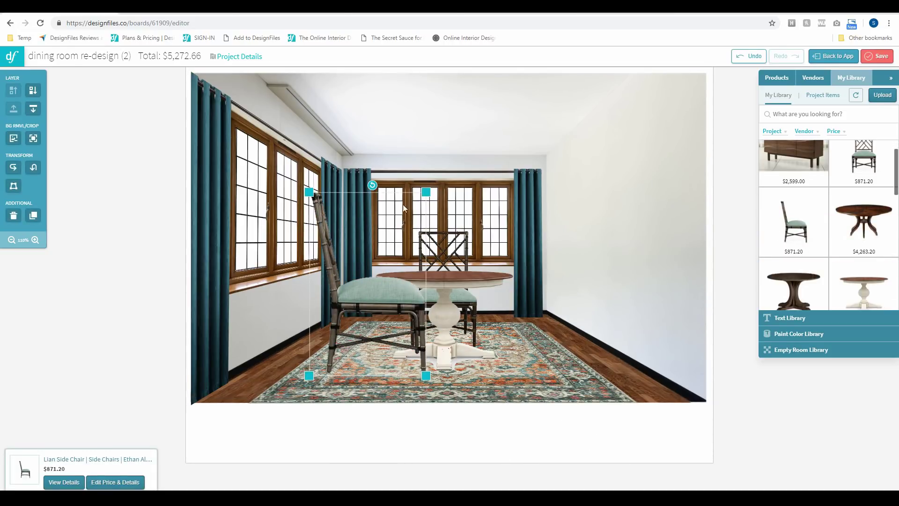
pyautogui.press('Delete')
# Add the left-facing side view of the Lian Side Chair, scale it down, and place it facing the table's right side.
pyautogui.scroll(-5, 822, 238)
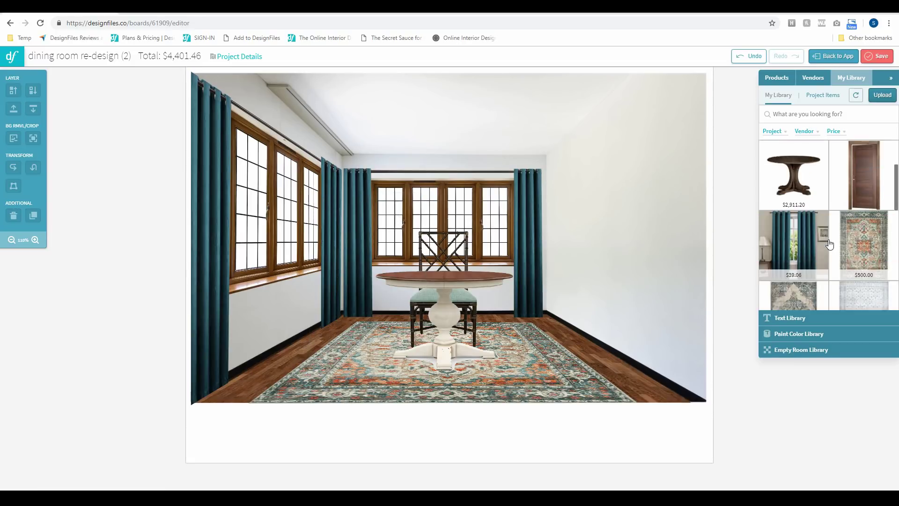
pyautogui.moveTo(791, 179); pyautogui.dragTo(551, 270)
pyautogui.moveTo(568, 346); pyautogui.dragTo(519, 310)
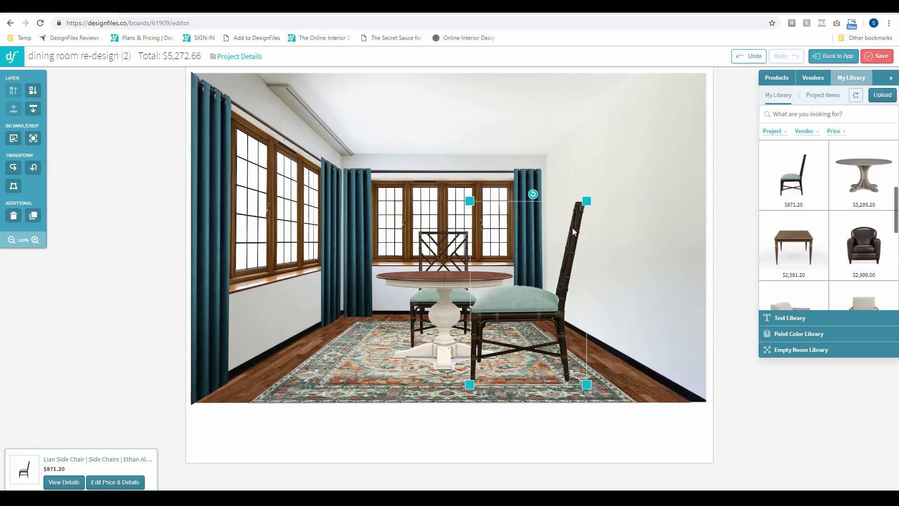
pyautogui.moveTo(586, 199); pyautogui.dragTo(551, 240)
pyautogui.moveTo(523, 307); pyautogui.dragTo(533, 300)
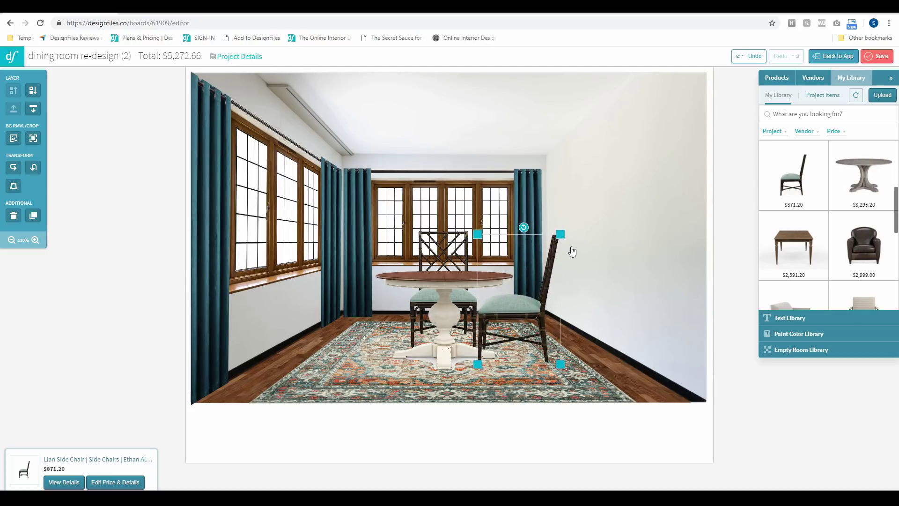
pyautogui.moveTo(563, 236); pyautogui.dragTo(561, 240)
pyautogui.moveTo(525, 285); pyautogui.dragTo(522, 299)
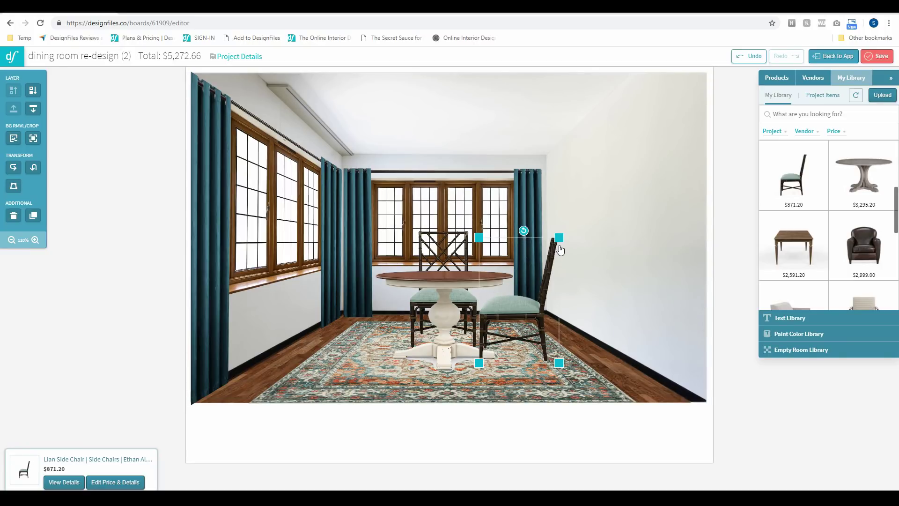
pyautogui.moveTo(560, 244); pyautogui.dragTo(559, 246)
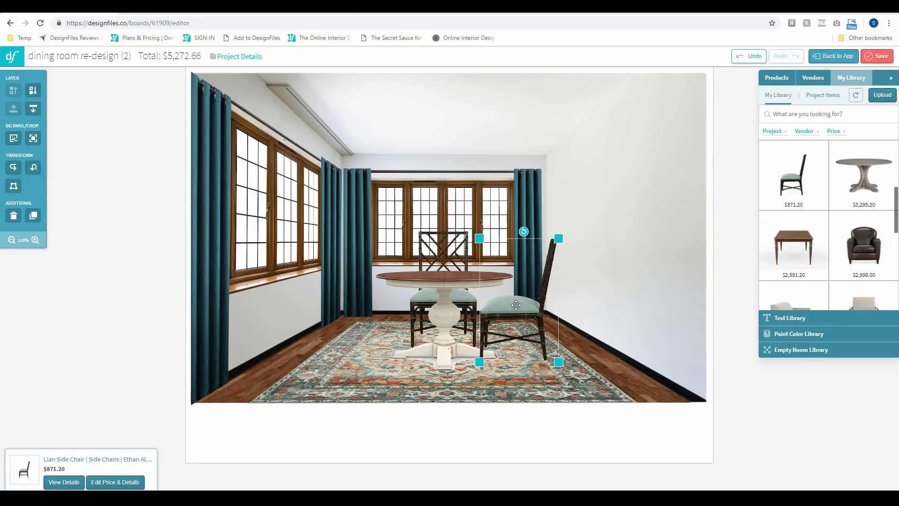
pyautogui.moveTo(515, 306); pyautogui.dragTo(518, 307)
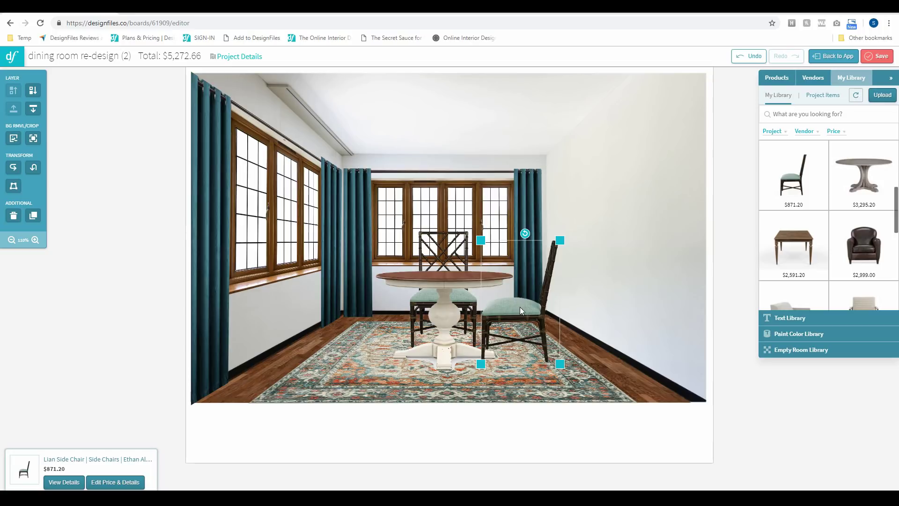
# Duplicate the side-view chair, mirror the copy horizontally, and place it facing the table's left side.
pyautogui.click(34, 215)
pyautogui.moveTo(515, 304); pyautogui.dragTo(384, 311)
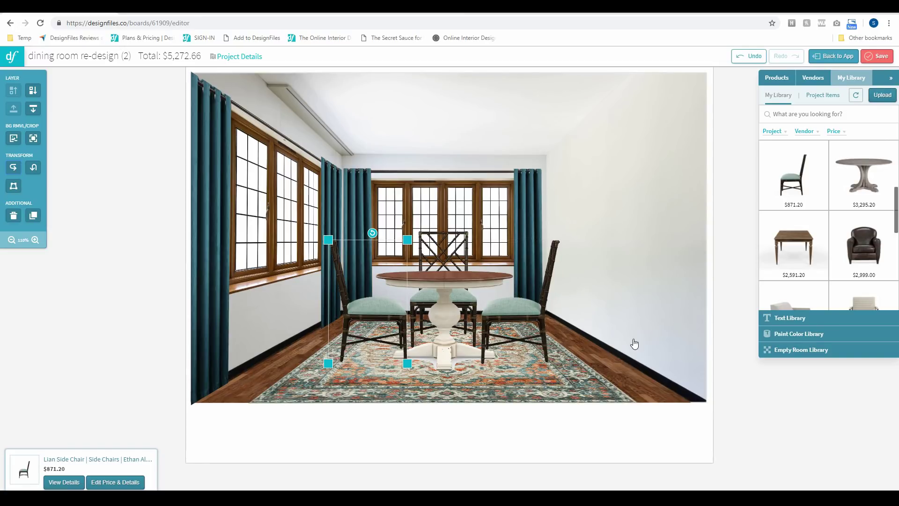
pyautogui.scroll(2, 835, 250)
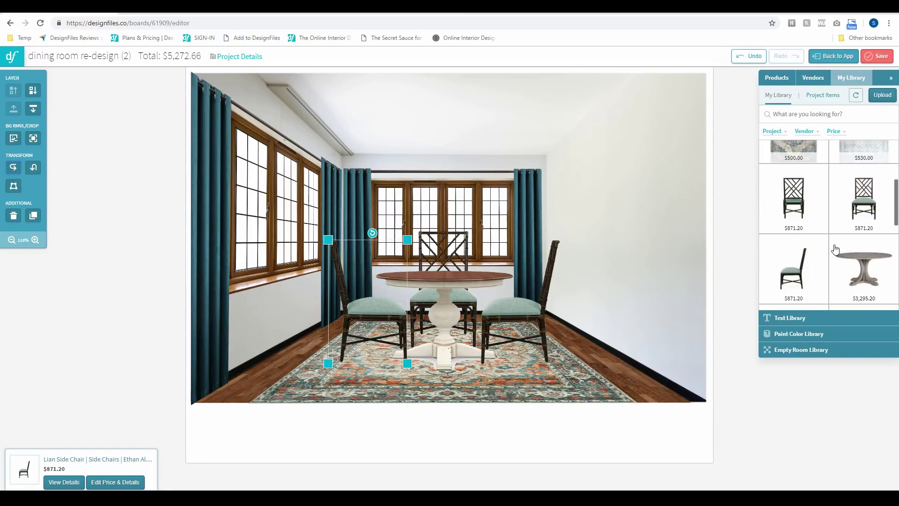
# Add the back-view Lian Side Chair, scale it down, and center it in front of the round dining table.
pyautogui.moveTo(794, 203); pyautogui.dragTo(552, 290)
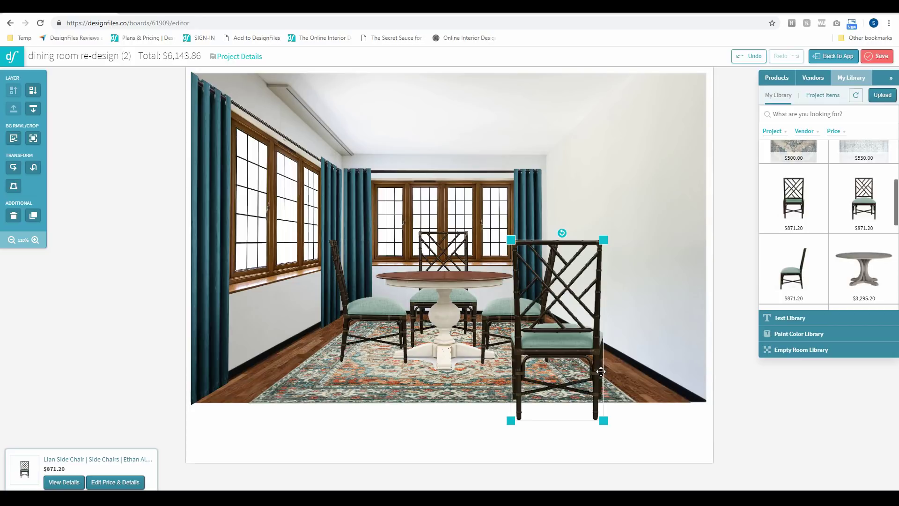
pyautogui.moveTo(587, 338); pyautogui.dragTo(471, 320)
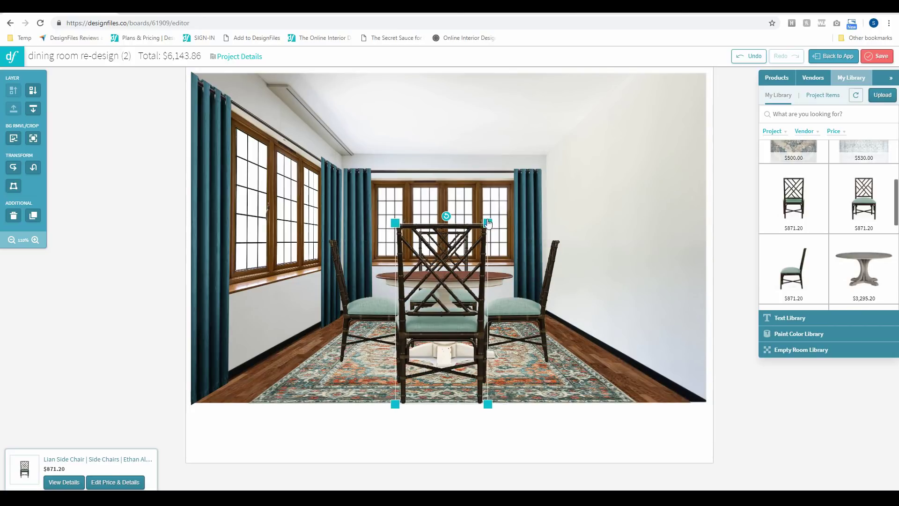
pyautogui.moveTo(488, 217); pyautogui.dragTo(478, 240)
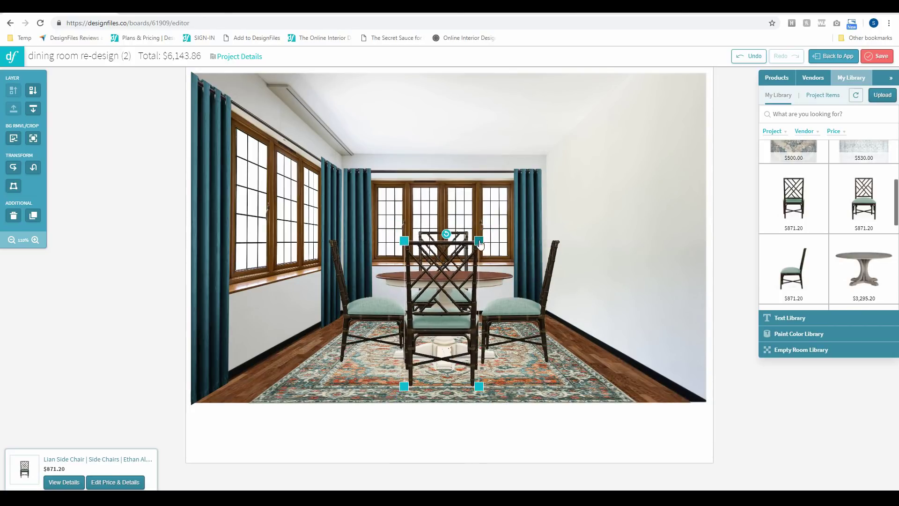
pyautogui.moveTo(455, 289); pyautogui.dragTo(454, 296)
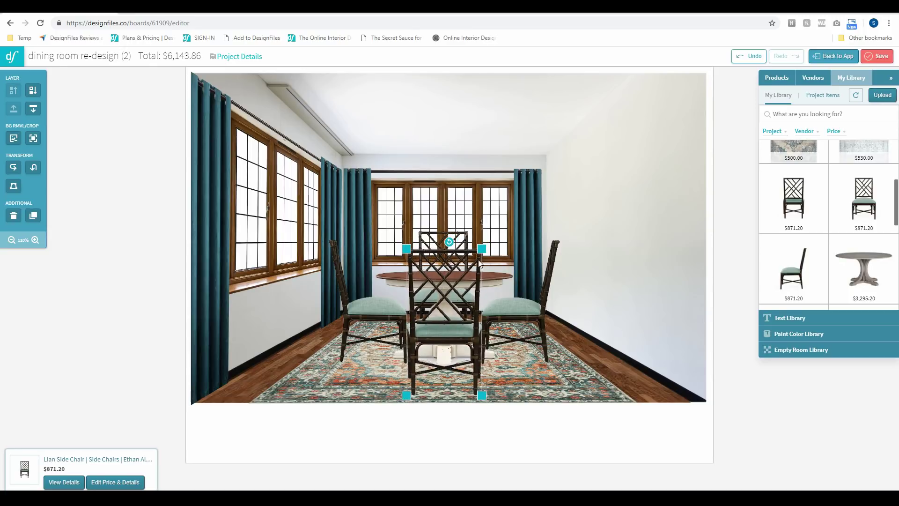
pyautogui.moveTo(481, 249); pyautogui.dragTo(475, 260)
pyautogui.moveTo(464, 306); pyautogui.dragTo(462, 298)
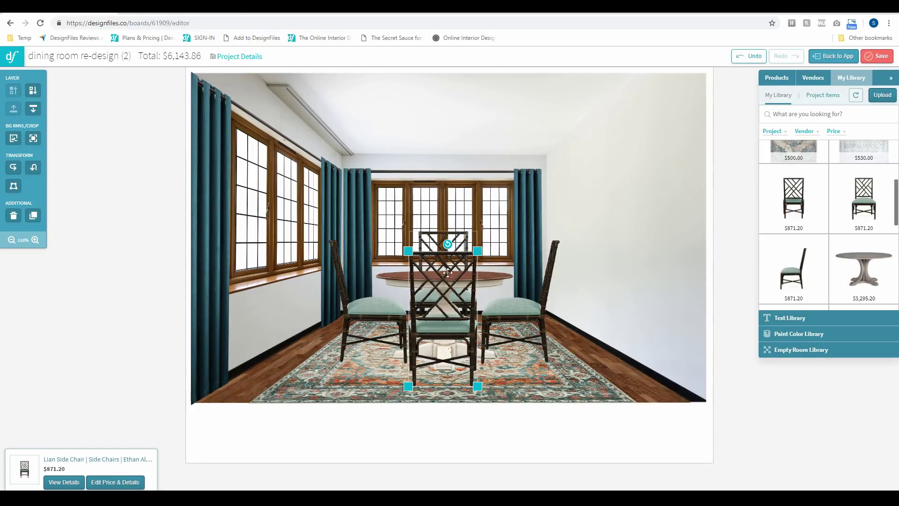
pyautogui.moveTo(449, 331); pyautogui.dragTo(450, 328)
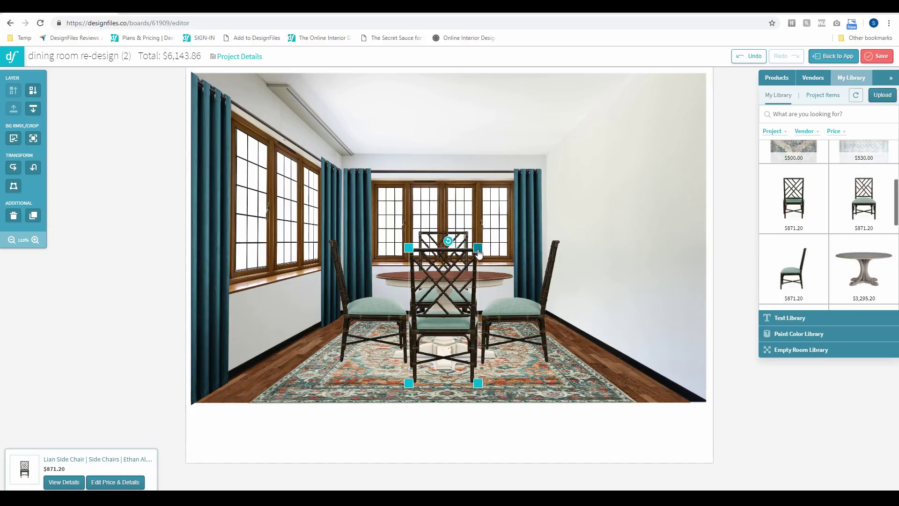
pyautogui.moveTo(479, 253); pyautogui.dragTo(477, 256)
pyautogui.moveTo(456, 292); pyautogui.dragTo(458, 288)
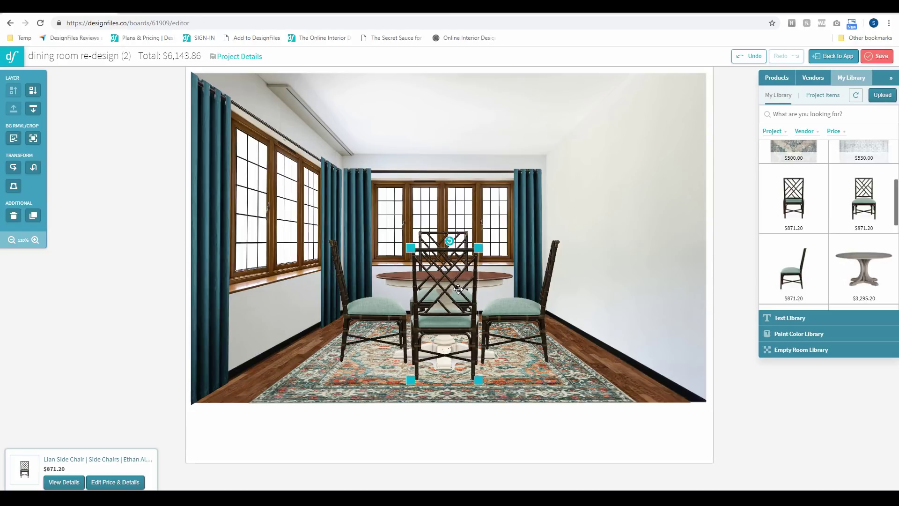
pyautogui.click(723, 383)
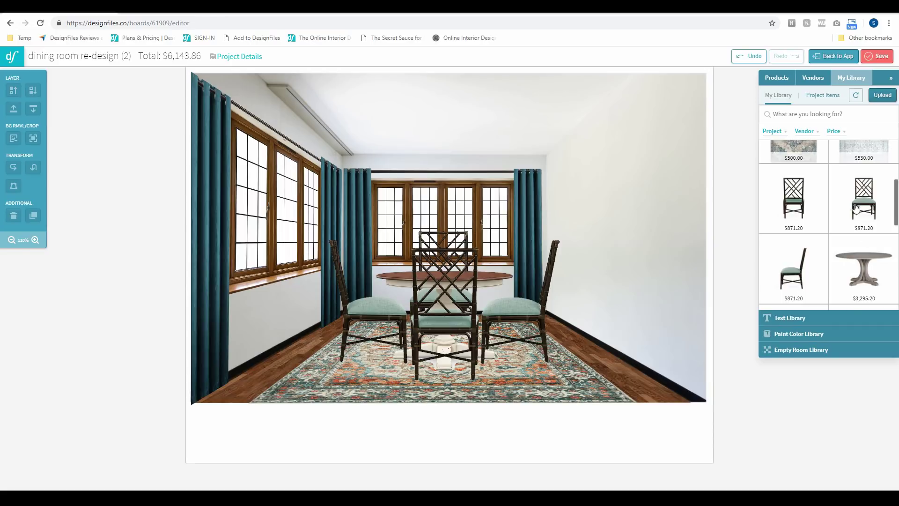
# Add the Apex II Walnut Sideboard from the library to the board.
pyautogui.scroll(3, 856, 211)
pyautogui.scroll(3, 856, 210)
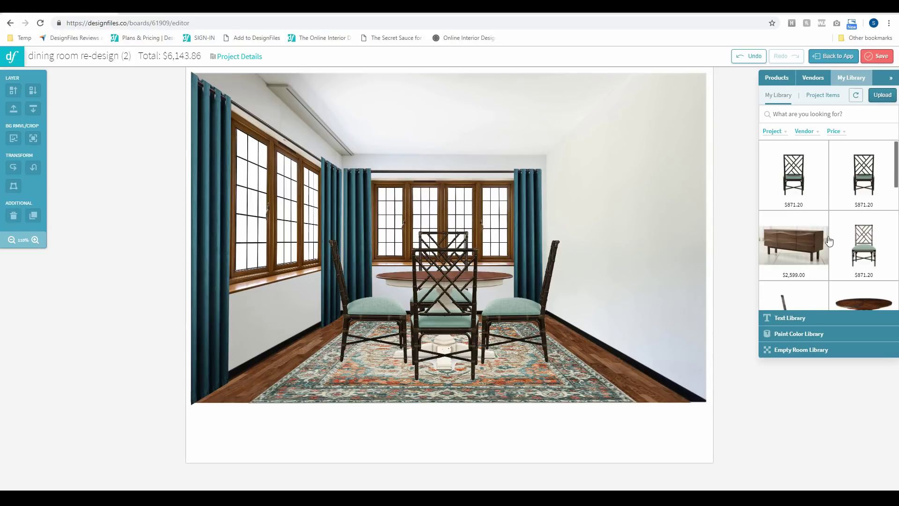
pyautogui.moveTo(800, 251); pyautogui.dragTo(513, 254)
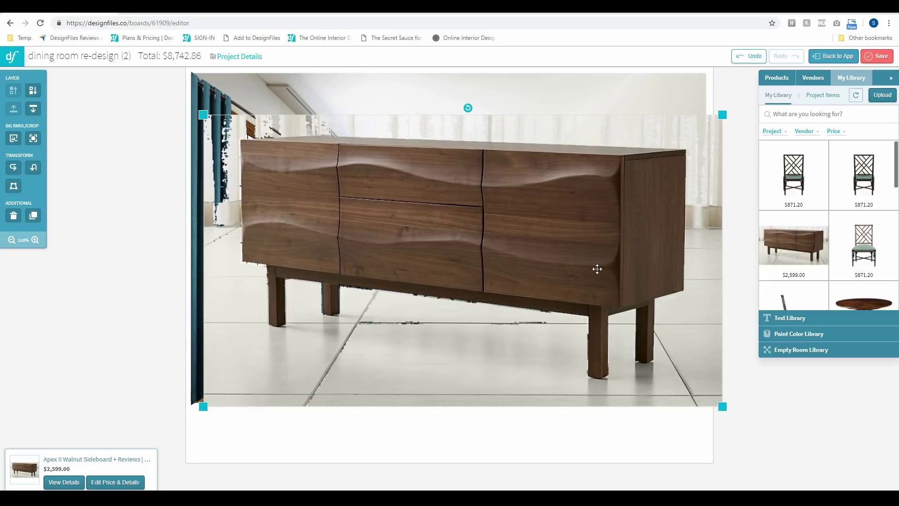
pyautogui.moveTo(515, 257); pyautogui.dragTo(525, 236)
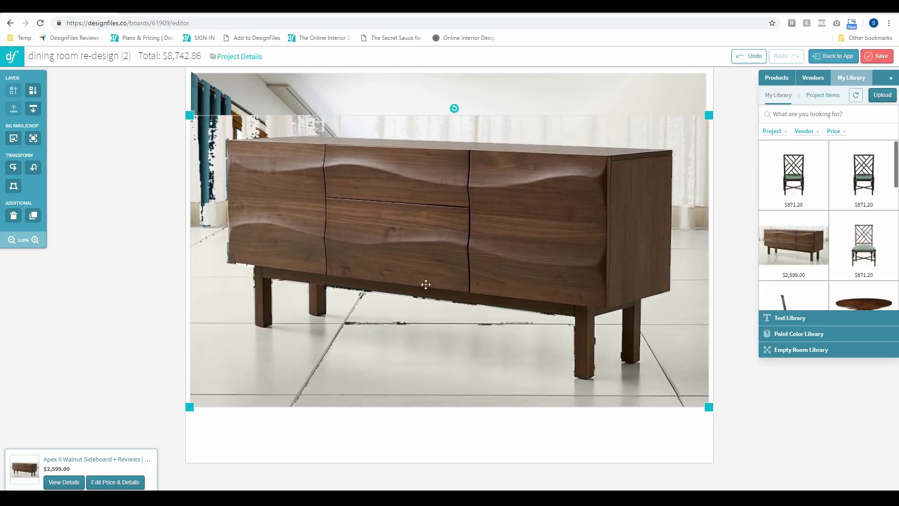
# Start manual background removal on the sideboard and outline its top edge and left side from the back right corner.
pyautogui.click(14, 138)
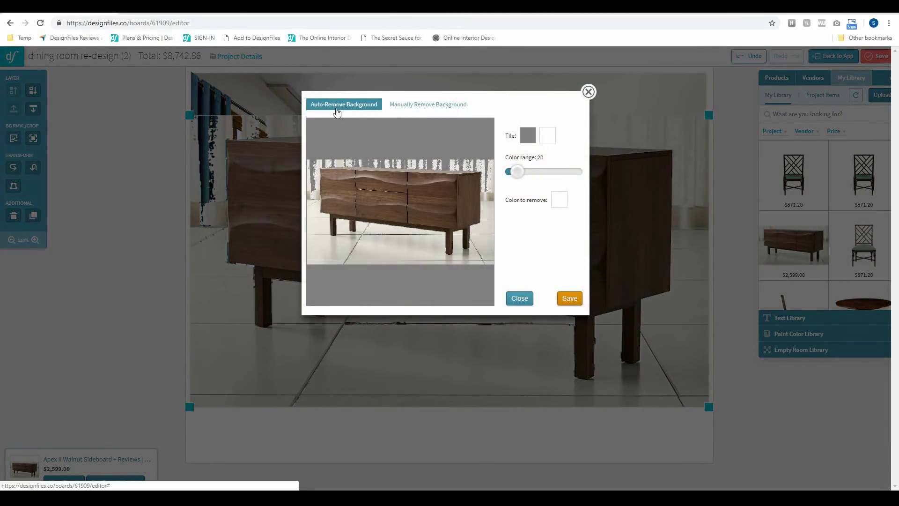
pyautogui.click(435, 107)
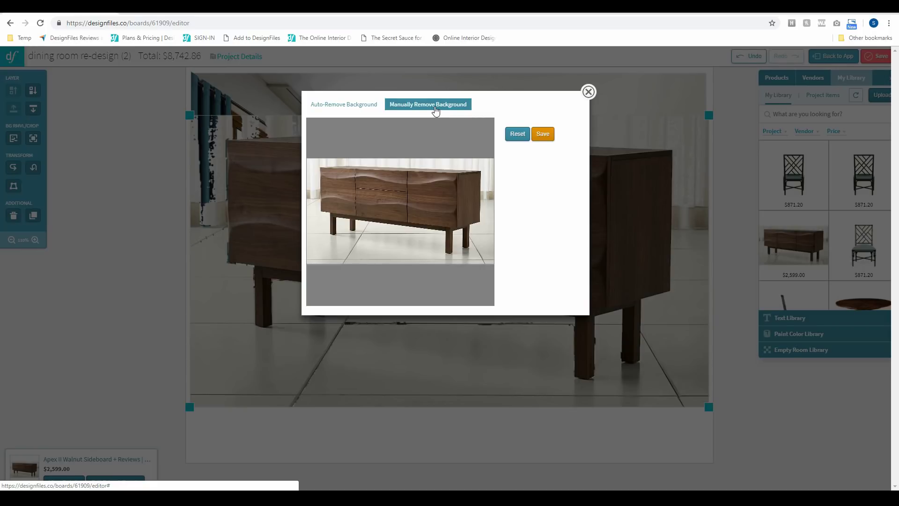
pyautogui.hotkey('ctrl', '+')
pyautogui.hotkey('ctrl', '+')
pyautogui.hotkey('ctrl', '+')
pyautogui.hotkey('ctrl', '+')
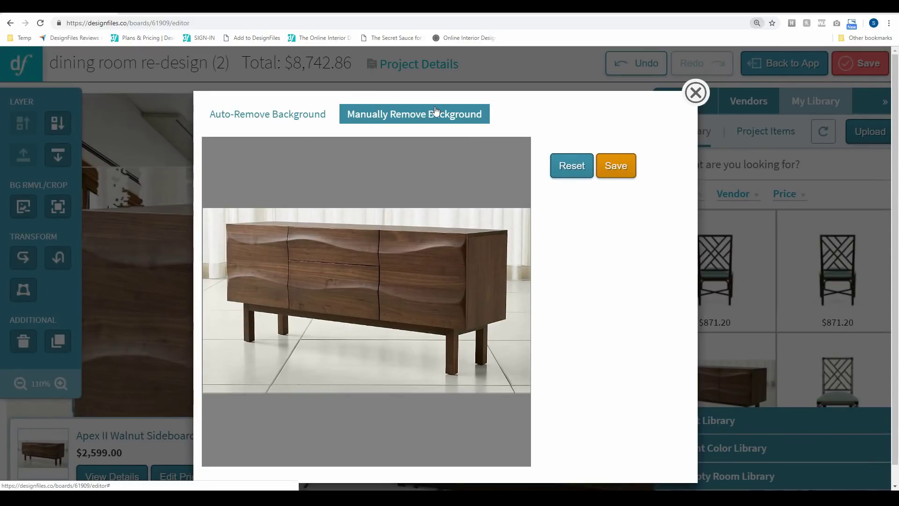
pyautogui.hotkey('ctrl', '+')
pyautogui.hotkey('ctrl', '+')
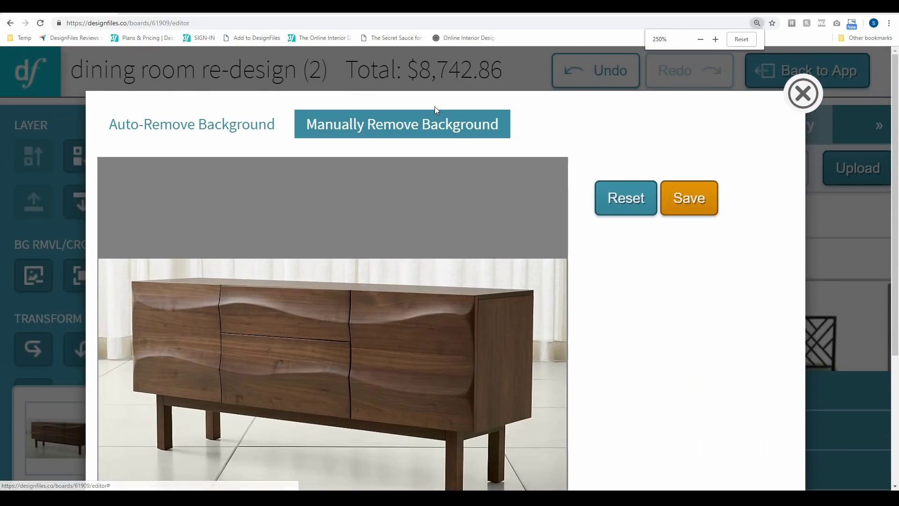
pyautogui.scroll(-5, 273, 272)
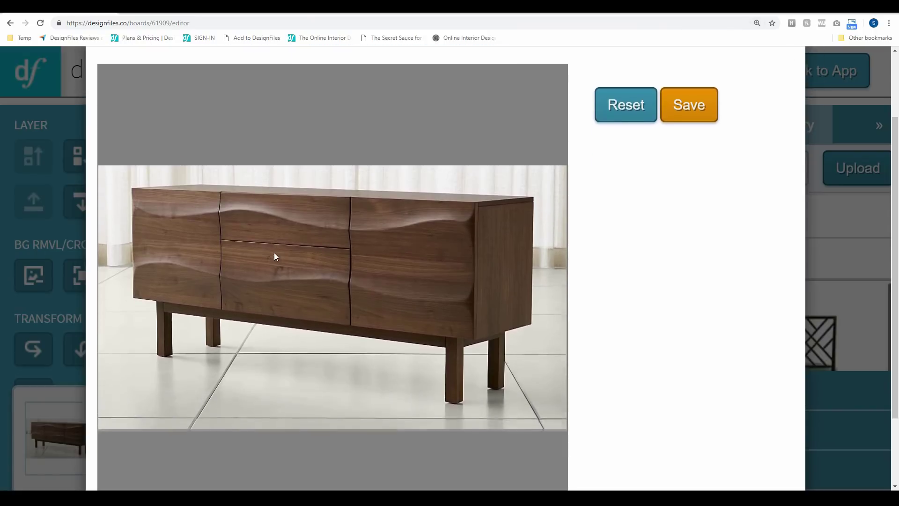
pyautogui.scroll(2, 276, 255)
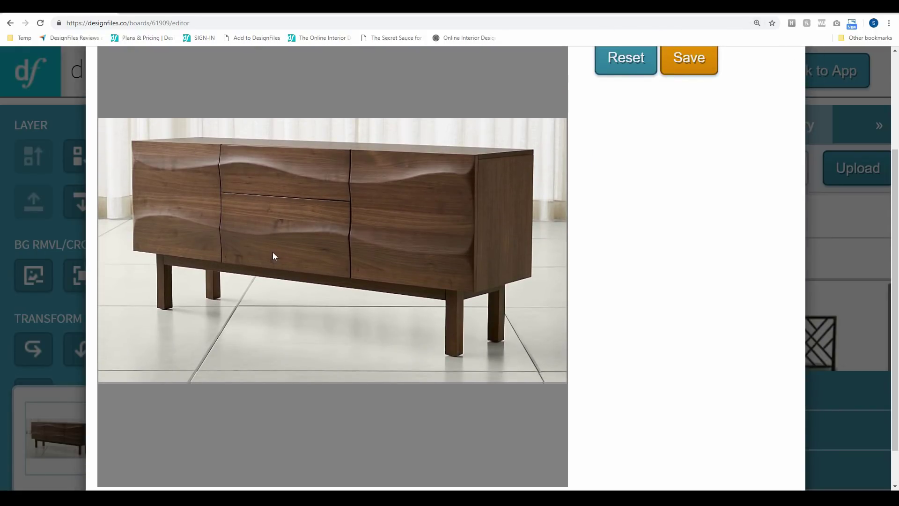
pyautogui.click(533, 150)
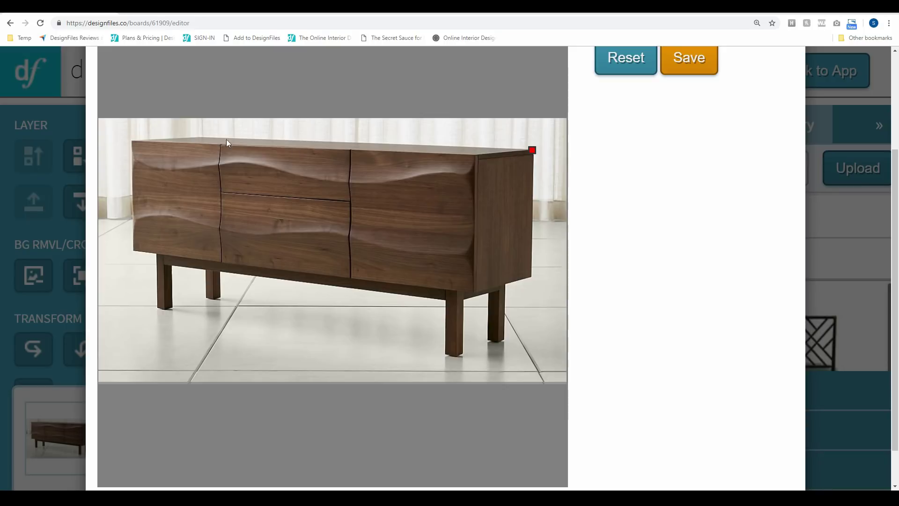
pyautogui.click(200, 138)
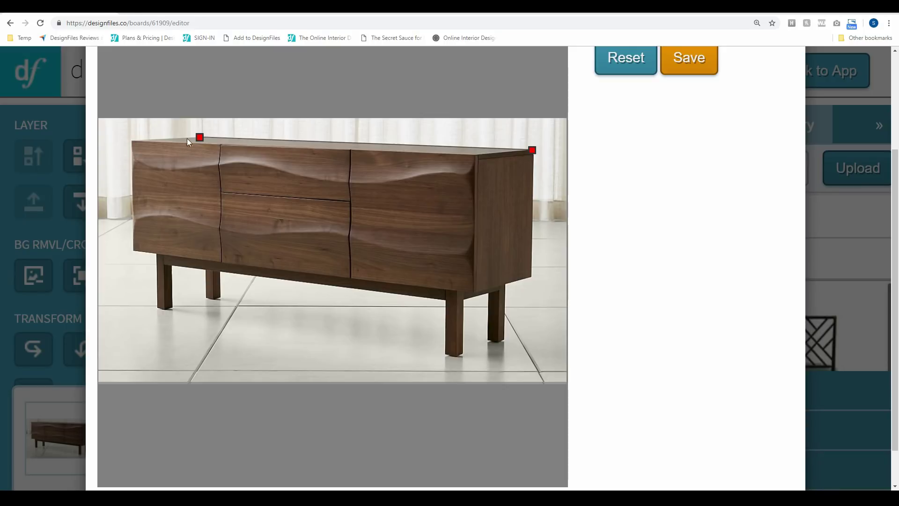
pyautogui.click(133, 141)
pyautogui.click(133, 250)
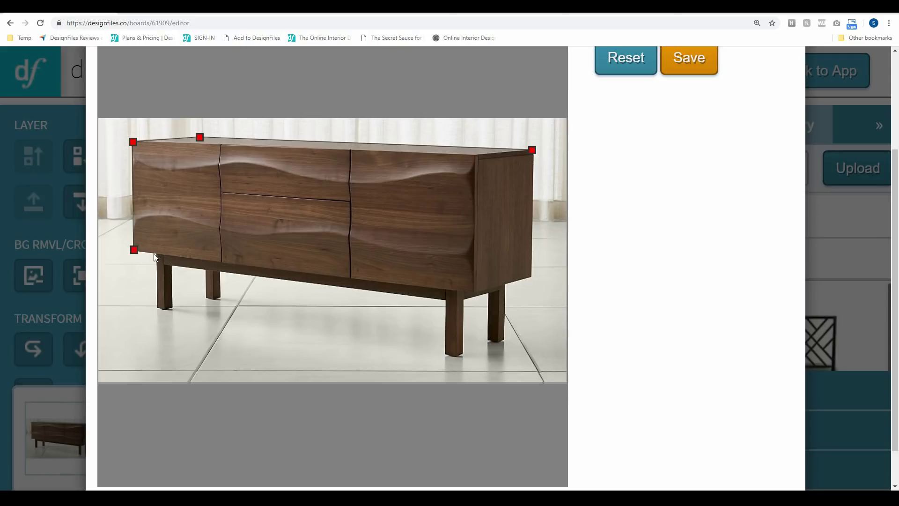
# Continue the cut-out outline around the sideboard's two left legs.
pyautogui.click(171, 305)
pyautogui.click(172, 265)
pyautogui.click(219, 295)
pyautogui.click(218, 272)
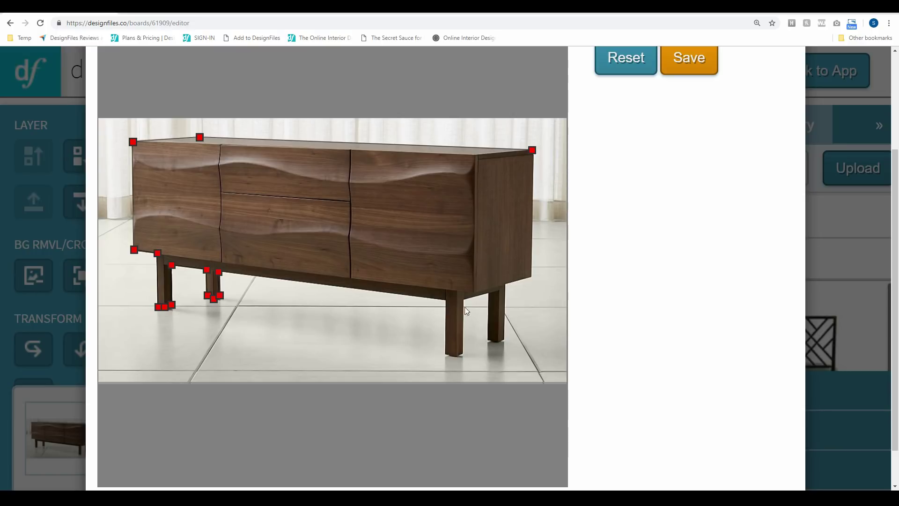
# Outline the sideboard's two right legs and right side, closing the outline at its starting corner.
pyautogui.click(445, 300)
pyautogui.click(446, 353)
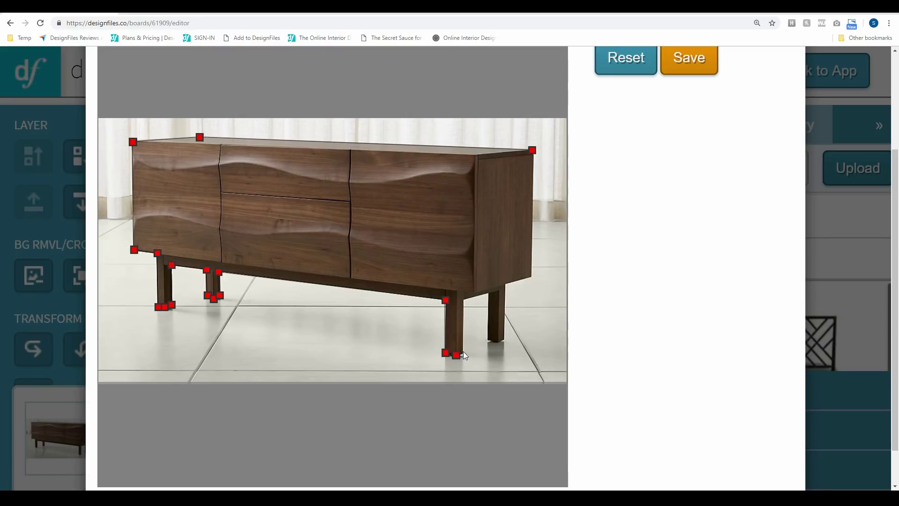
pyautogui.click(463, 298)
pyautogui.click(489, 293)
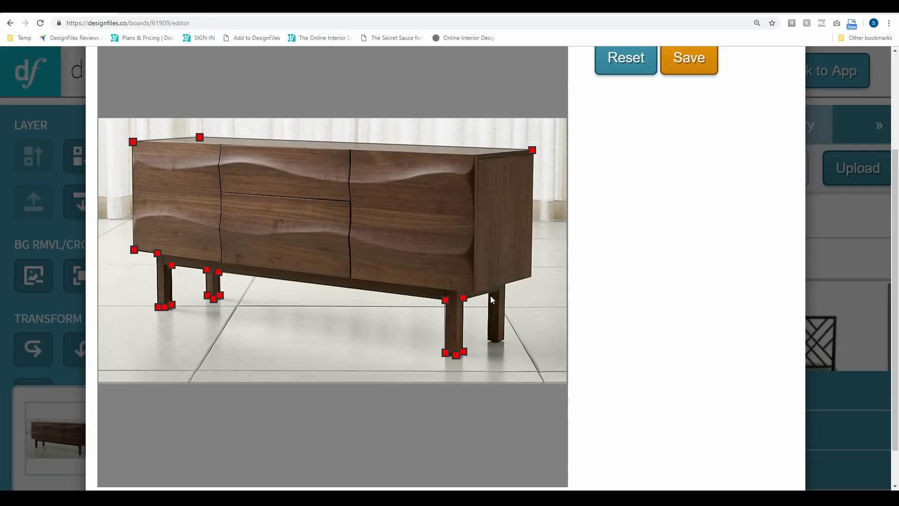
pyautogui.click(504, 336)
pyautogui.click(506, 284)
pyautogui.click(532, 150)
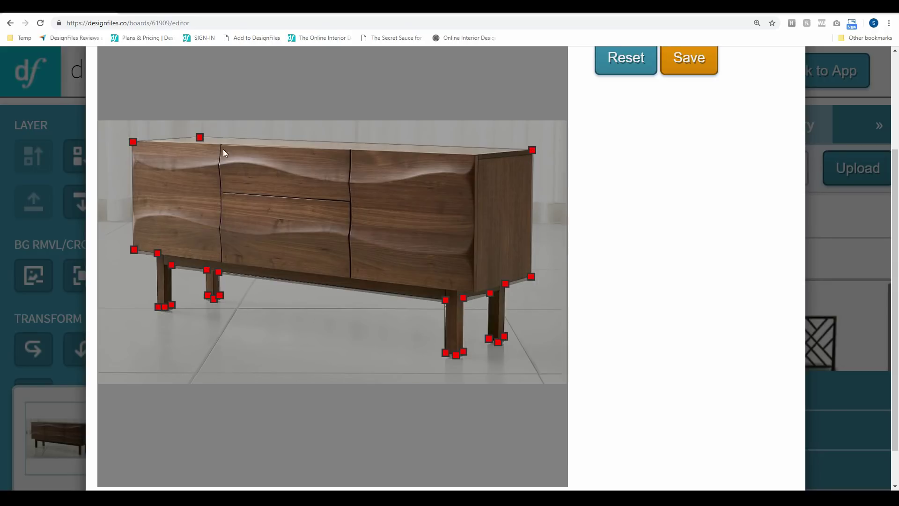
pyautogui.moveTo(134, 250)
pyautogui.mouseDown()
pyautogui.moveTo(97, 275)
pyautogui.moveTo(108, 255)
pyautogui.moveTo(134, 249)
pyautogui.mouseUp()
# Save the sideboard's background removal, then scale the cut-out down and place it along the room's right wall.
pyautogui.hotkey('ctrl', '-')
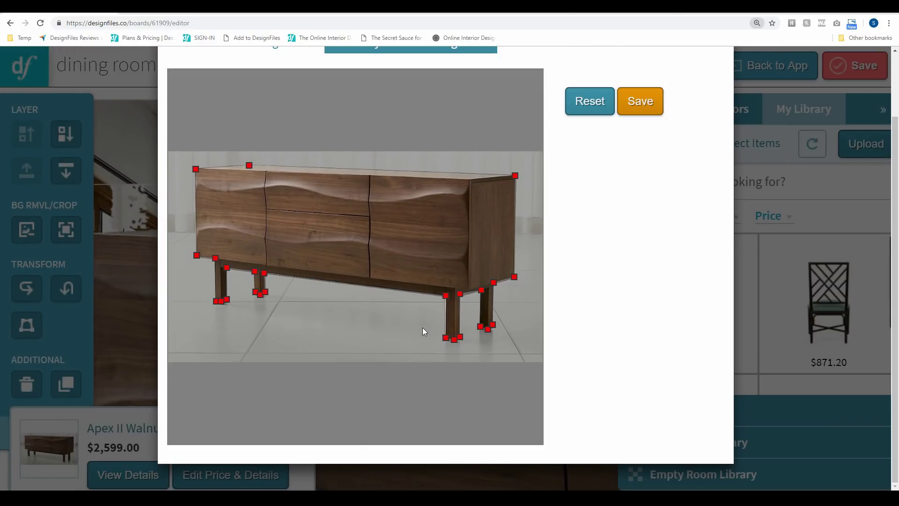
pyautogui.hotkey('ctrl', '-')
pyautogui.hotkey('ctrl', '-')
pyautogui.hotkey('ctrl', '-')
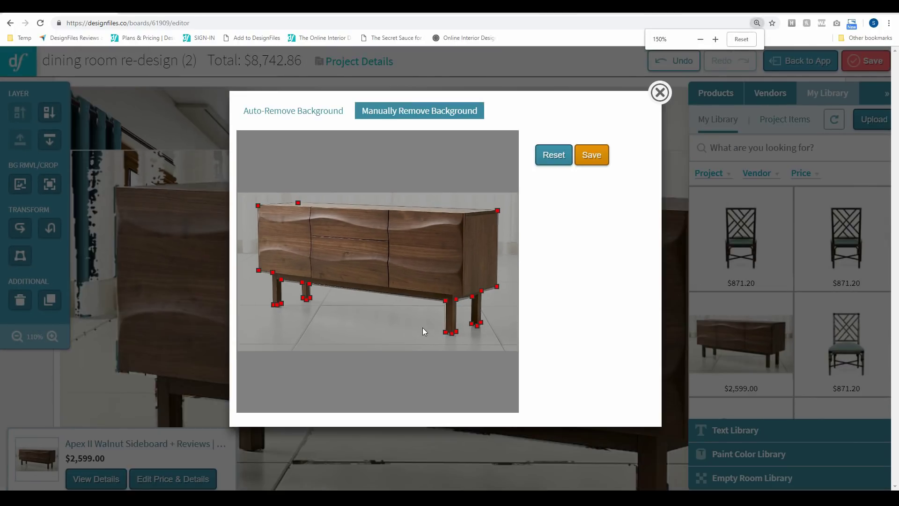
pyautogui.hotkey('ctrl', '-')
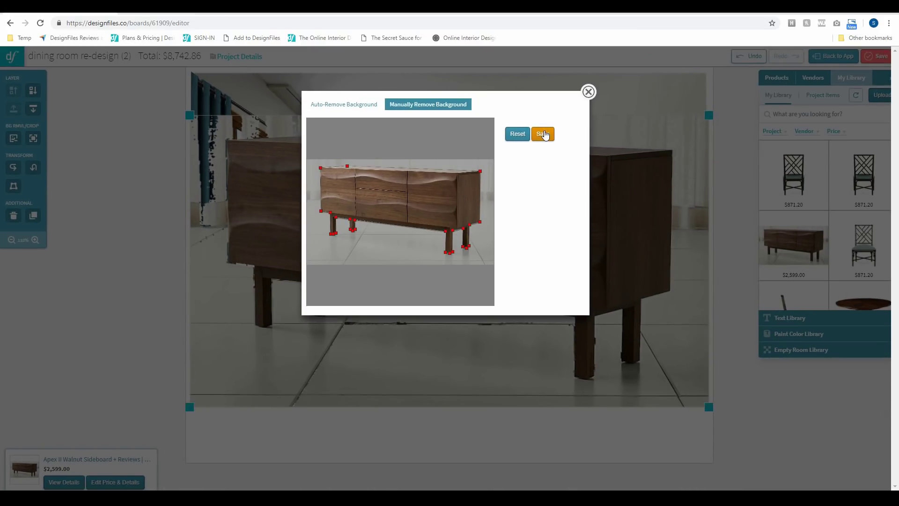
pyautogui.click(543, 134)
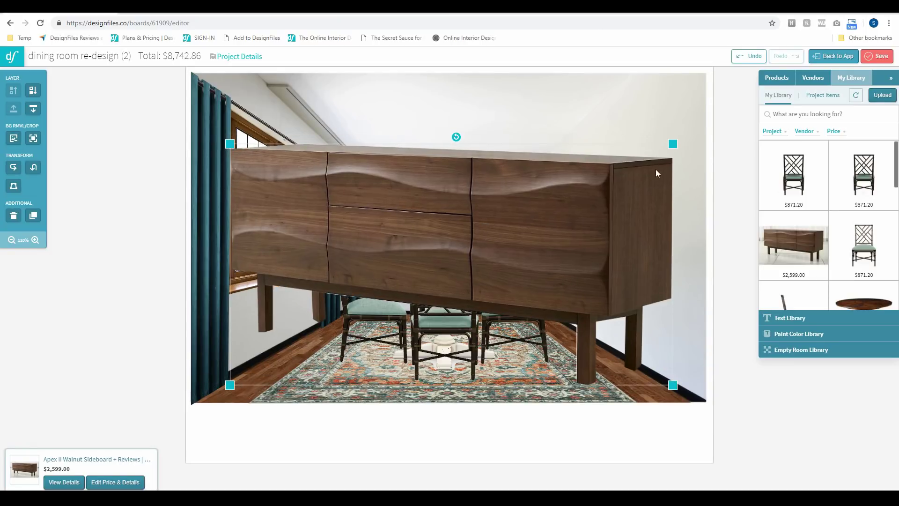
pyautogui.moveTo(674, 145); pyautogui.dragTo(541, 219)
pyautogui.moveTo(449, 247); pyautogui.dragTo(580, 323)
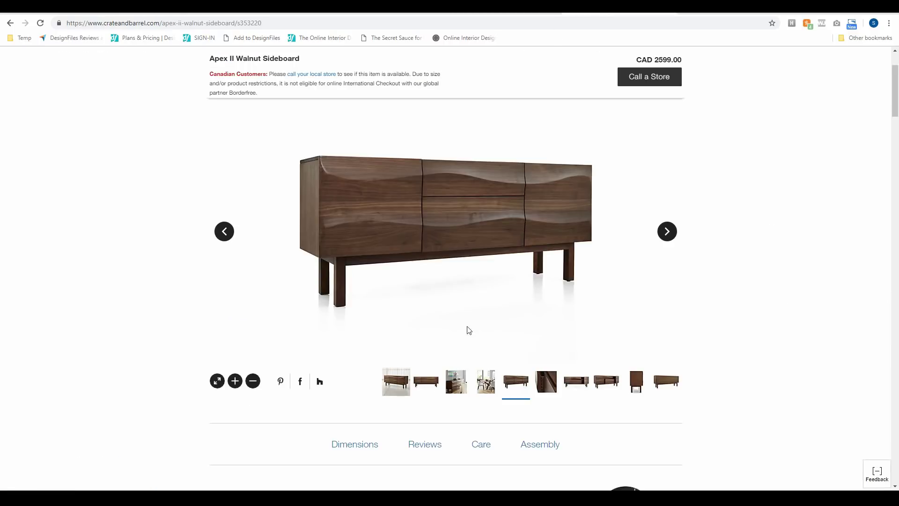
# On the Crate and Barrel product page, compare the straight-on and angled photos of the Apex II Walnut Sideboard.
pyautogui.click(429, 387)
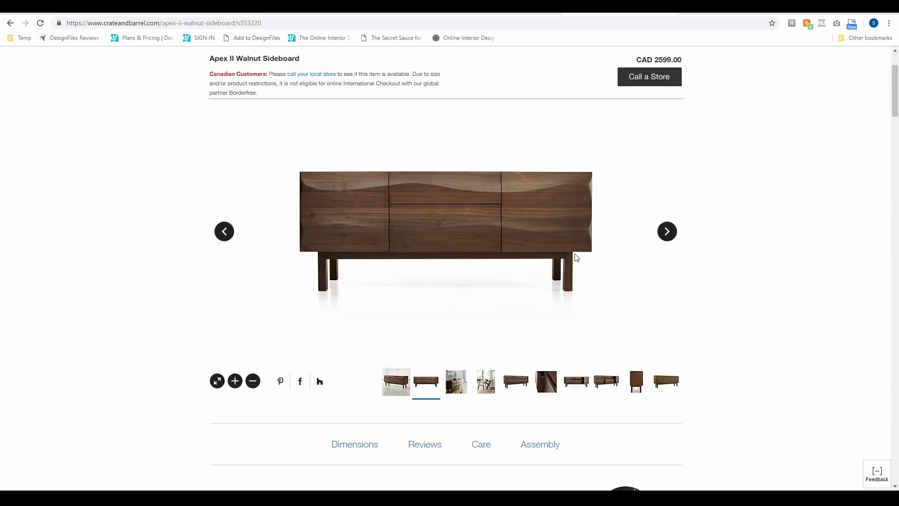
pyautogui.click(395, 388)
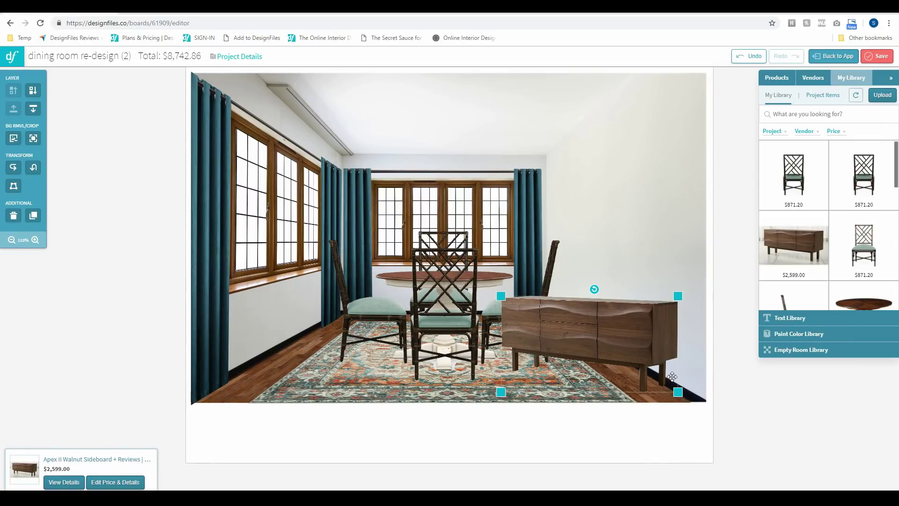
# Distort the sideboard, pulling its far-end corners back towards the window wall and raising its near top corner.
pyautogui.click(14, 186)
pyautogui.moveTo(506, 297); pyautogui.dragTo(572, 267)
pyautogui.moveTo(501, 391); pyautogui.dragTo(546, 350)
pyautogui.moveTo(572, 265); pyautogui.dragTo(563, 257)
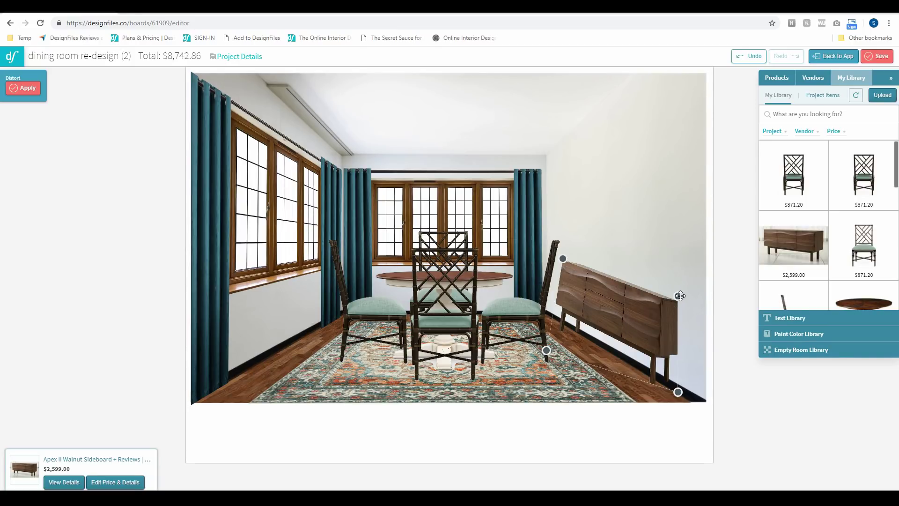
pyautogui.moveTo(677, 295); pyautogui.dragTo(682, 267)
pyautogui.moveTo(563, 258); pyautogui.dragTo(552, 264)
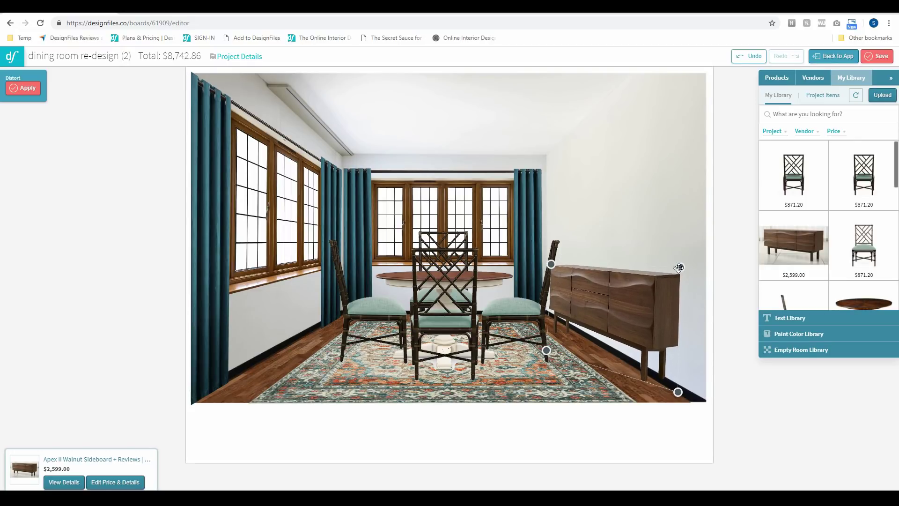
# Fine-tune the sideboard's four distortion corners until its top and legs follow the side wall's perspective, and apply the distortion.
pyautogui.moveTo(679, 267); pyautogui.dragTo(680, 275)
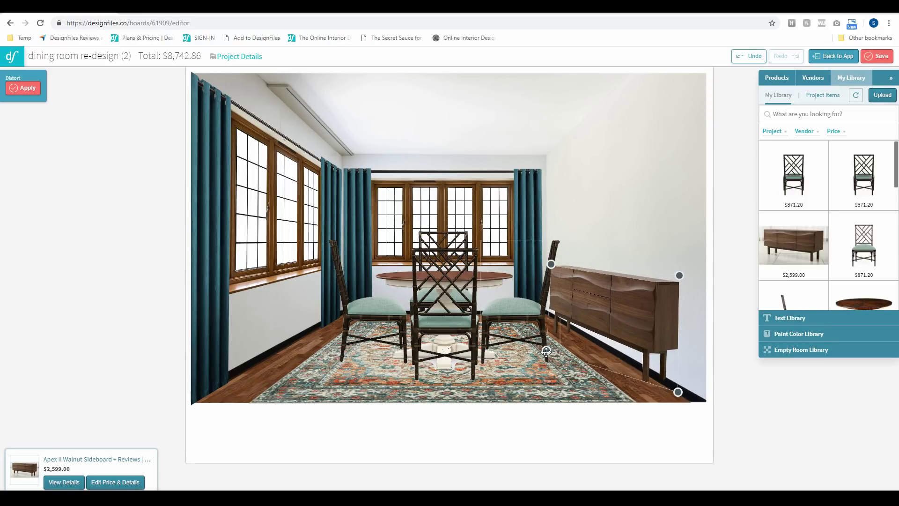
pyautogui.moveTo(547, 351); pyautogui.dragTo(549, 345)
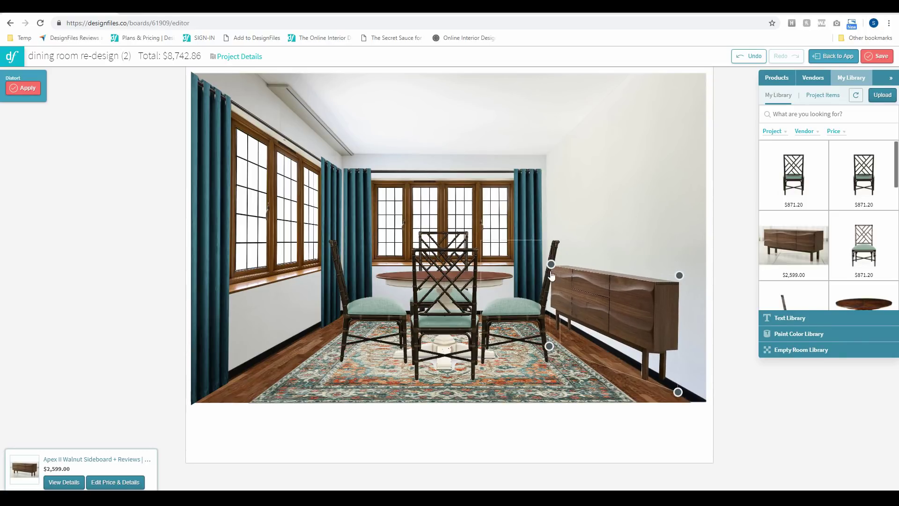
pyautogui.moveTo(552, 264); pyautogui.dragTo(551, 268)
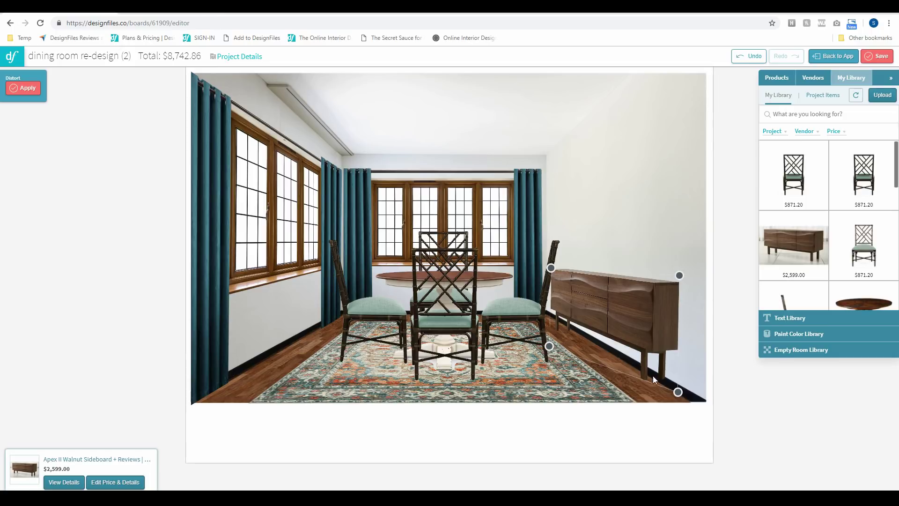
pyautogui.moveTo(678, 391); pyautogui.dragTo(681, 402)
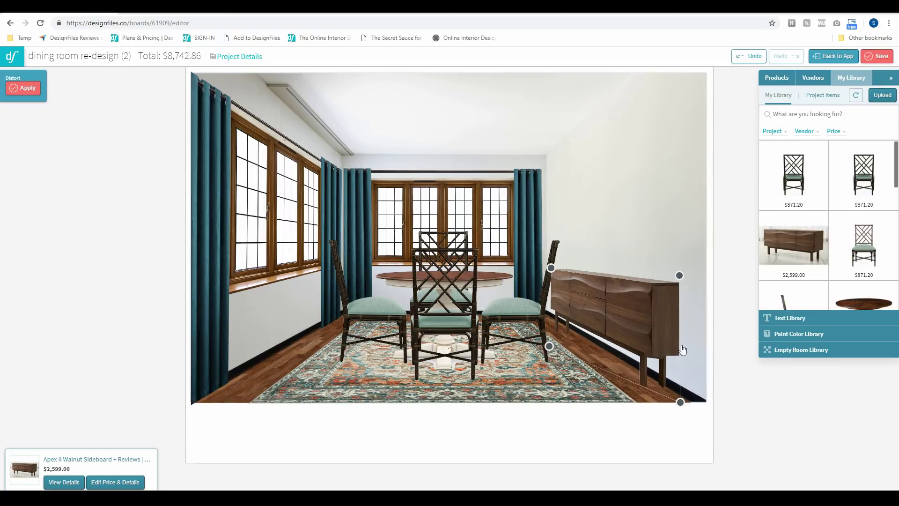
pyautogui.moveTo(679, 276); pyautogui.dragTo(680, 285)
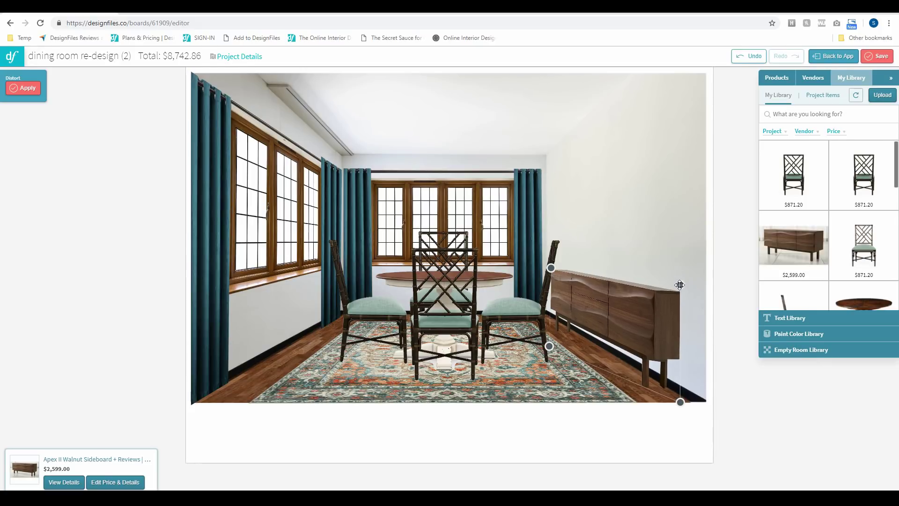
pyautogui.moveTo(551, 269); pyautogui.dragTo(553, 266)
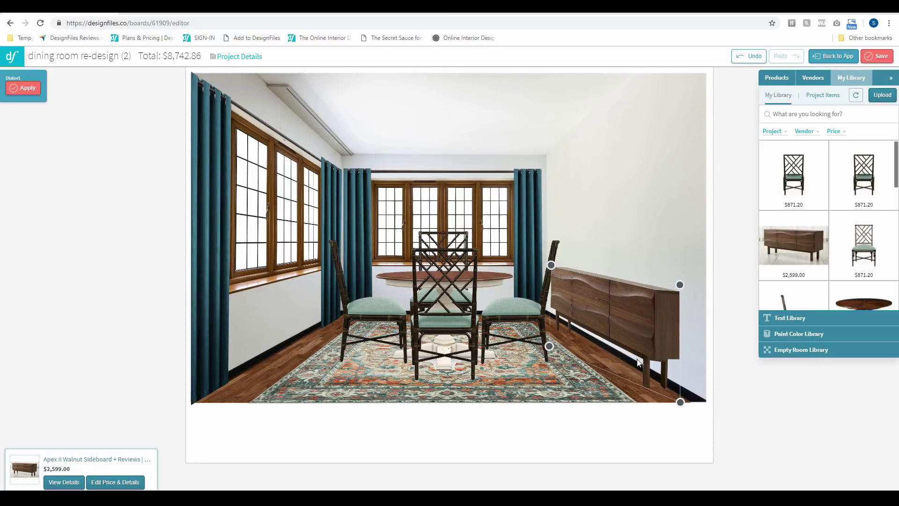
pyautogui.moveTo(680, 285); pyautogui.dragTo(680, 289)
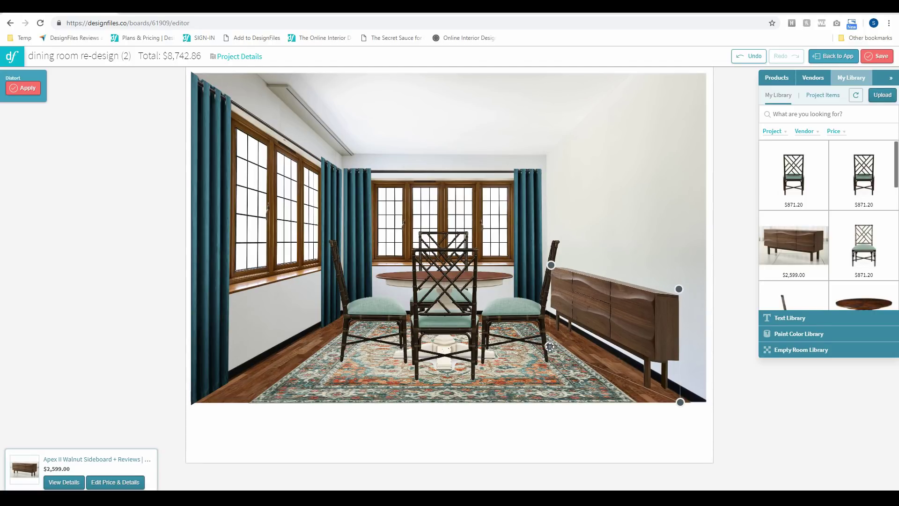
pyautogui.moveTo(549, 346); pyautogui.dragTo(553, 343)
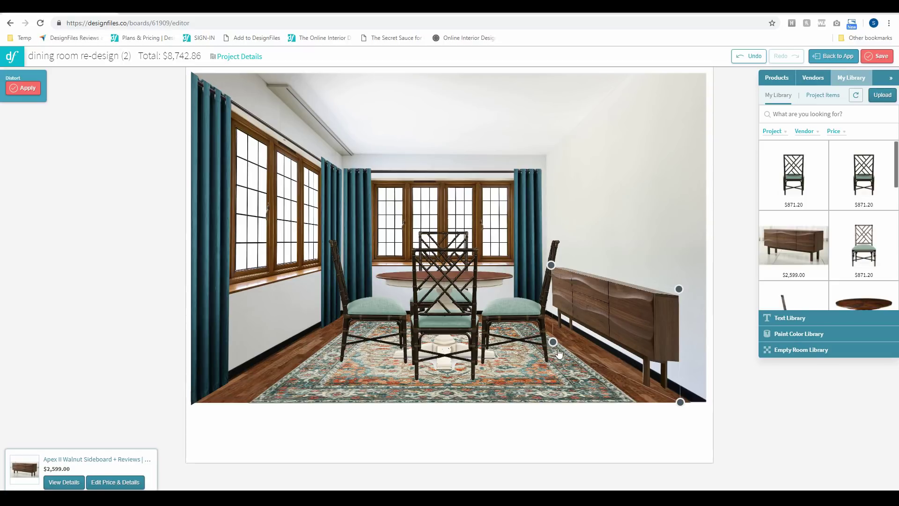
pyautogui.moveTo(554, 343); pyautogui.dragTo(552, 342)
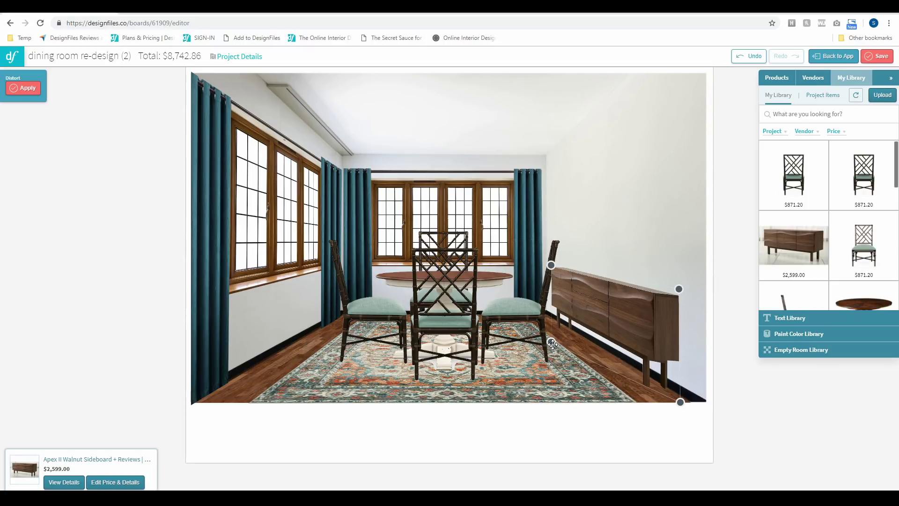
pyautogui.click(23, 89)
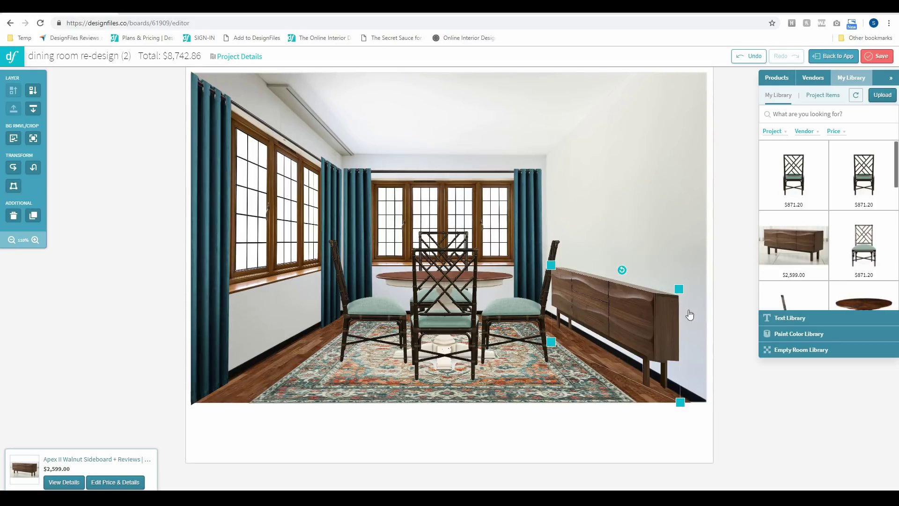
# Scale the sideboard down slightly, layer it above the room background but behind the neighbouring chair, and nudge it along the wall.
pyautogui.moveTo(679, 289); pyautogui.dragTo(607, 299)
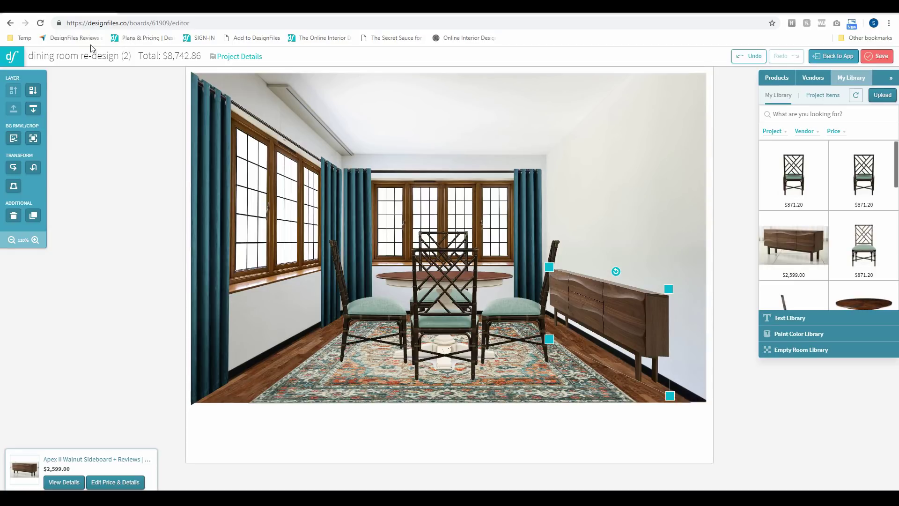
pyautogui.click(33, 109)
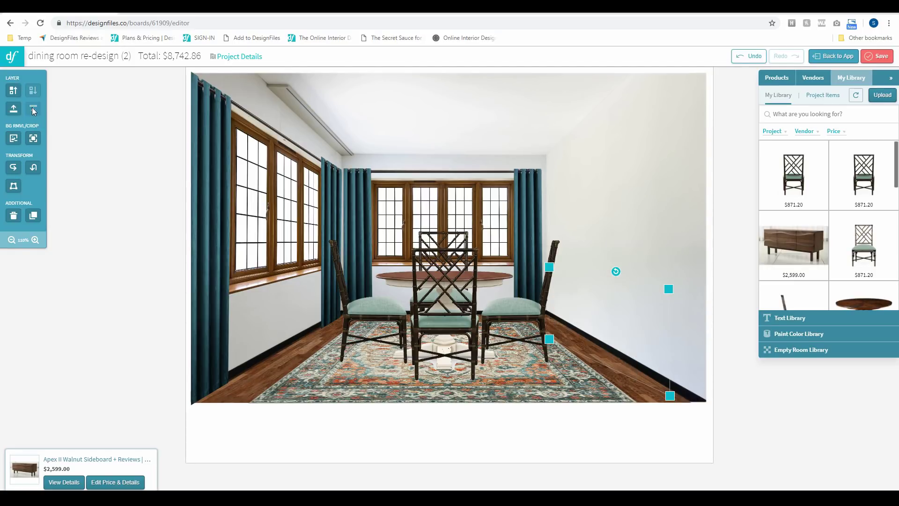
pyautogui.click(11, 91)
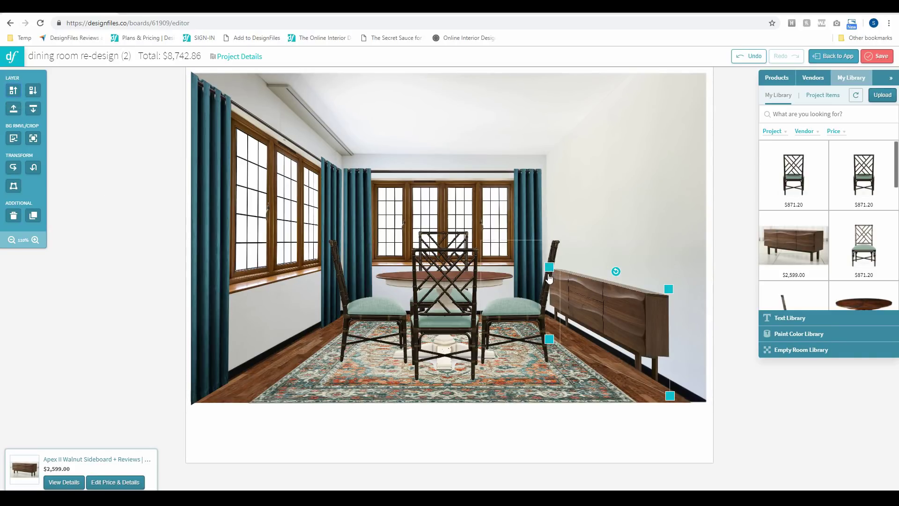
pyautogui.click(763, 415)
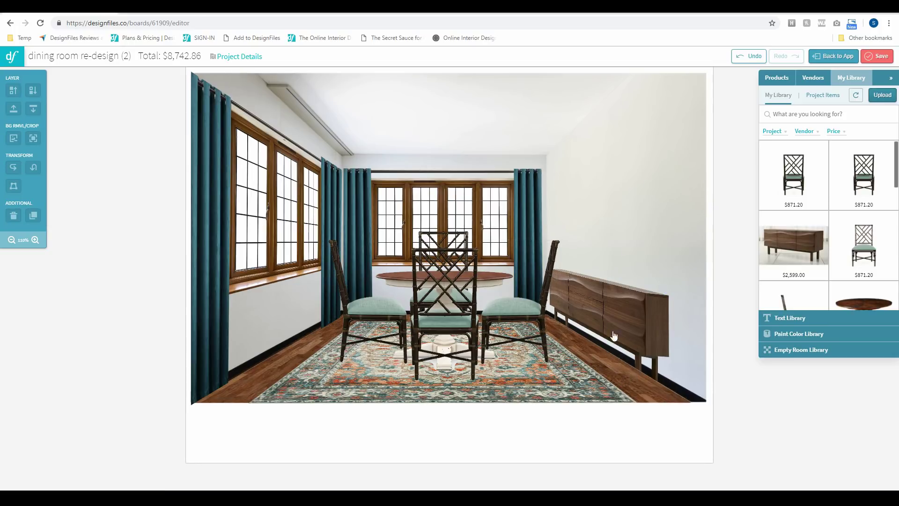
pyautogui.click(641, 351)
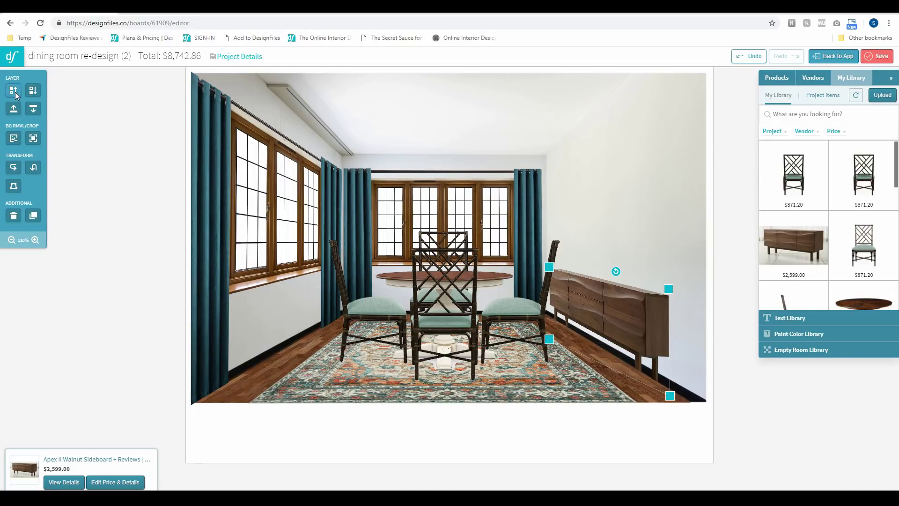
pyautogui.click(767, 423)
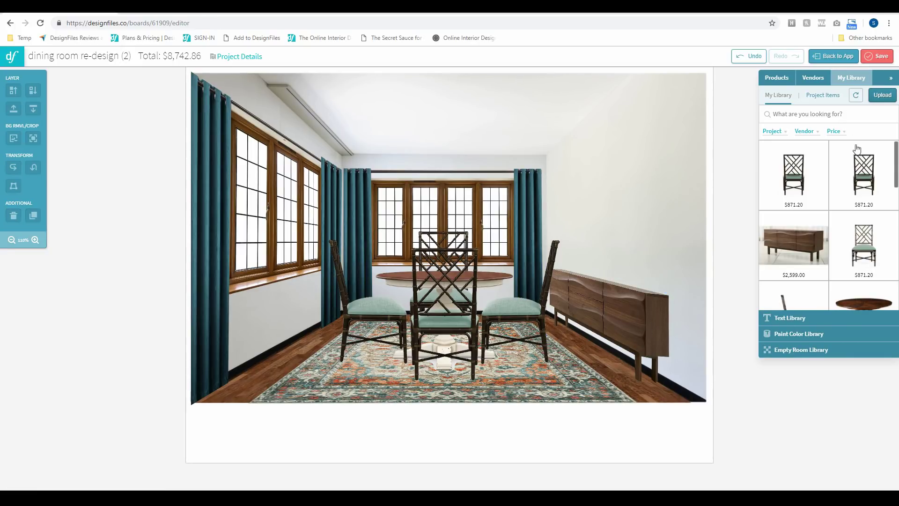
pyautogui.click(650, 337)
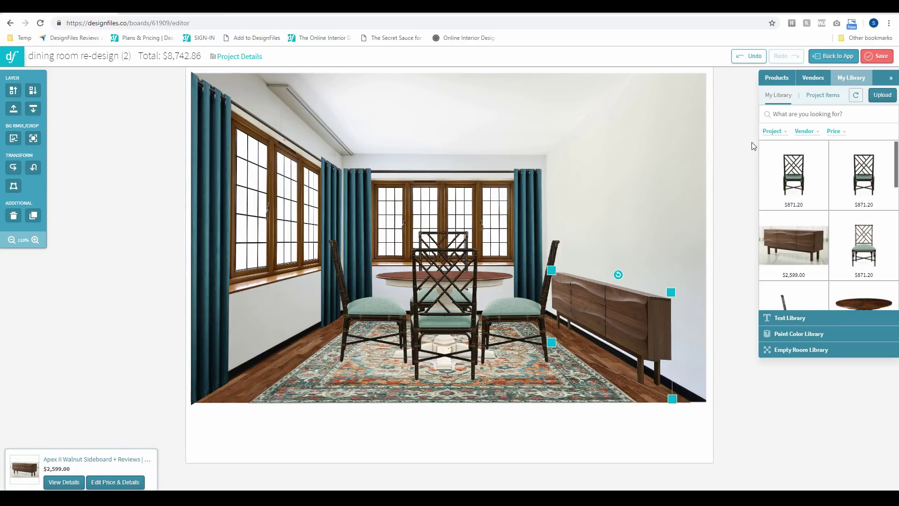
# Search the library for "art", add the framed Rooftop cityscape print, and place it scaled down on the wall above the sideboard.
pyautogui.click(789, 116)
pyautogui.write('art')
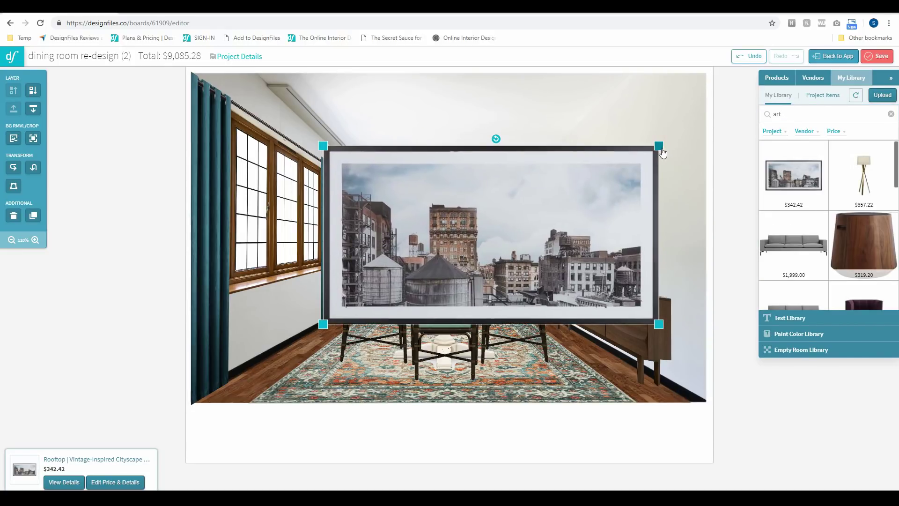
pyautogui.moveTo(662, 153); pyautogui.dragTo(555, 209)
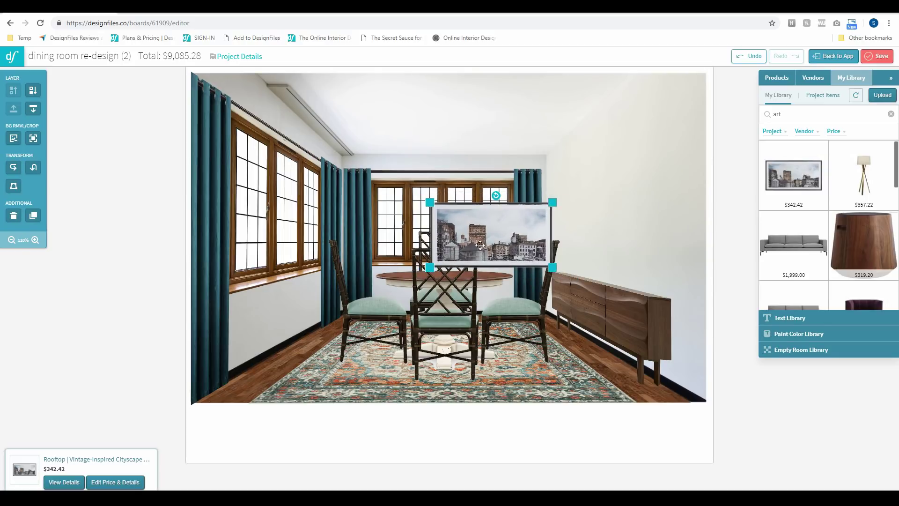
pyautogui.moveTo(480, 244); pyautogui.dragTo(583, 242)
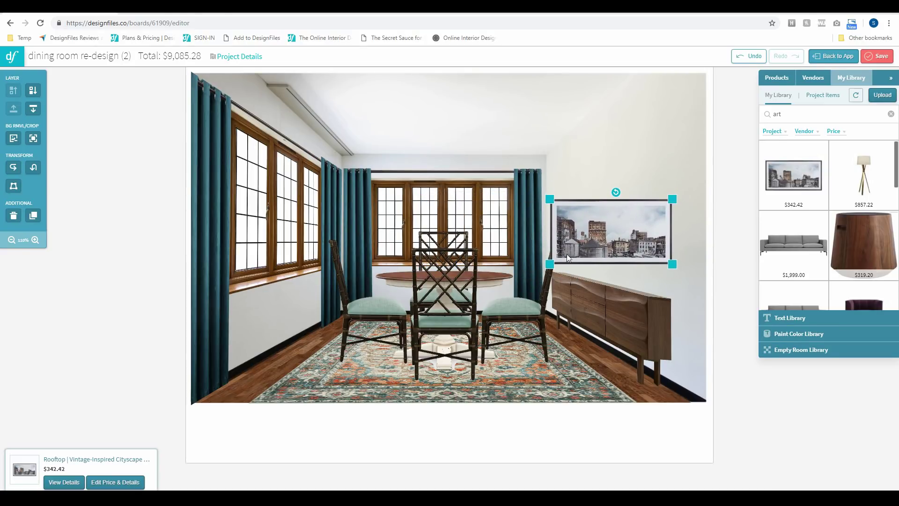
# Distort the cityscape print so its near edge is taller and its frame angles along the side wall.
pyautogui.click(13, 186)
pyautogui.moveTo(672, 264); pyautogui.dragTo(670, 283)
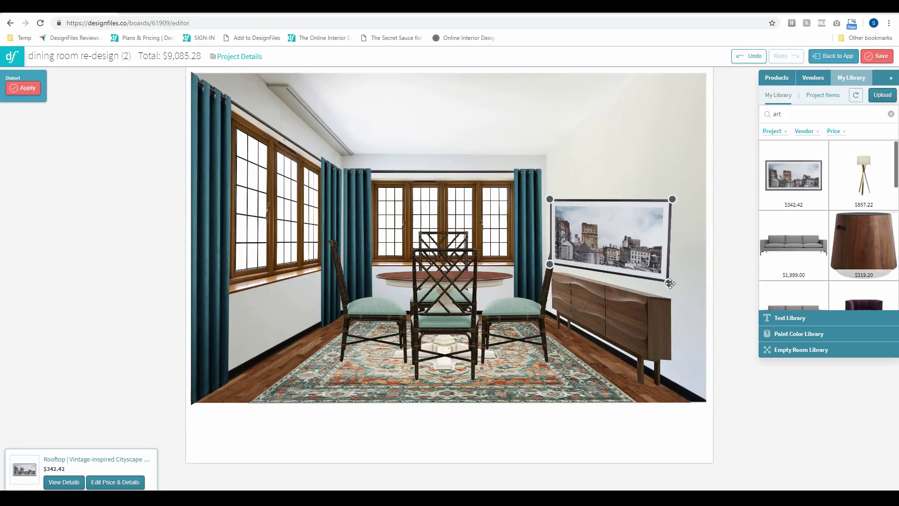
pyautogui.moveTo(550, 264); pyautogui.dragTo(553, 262)
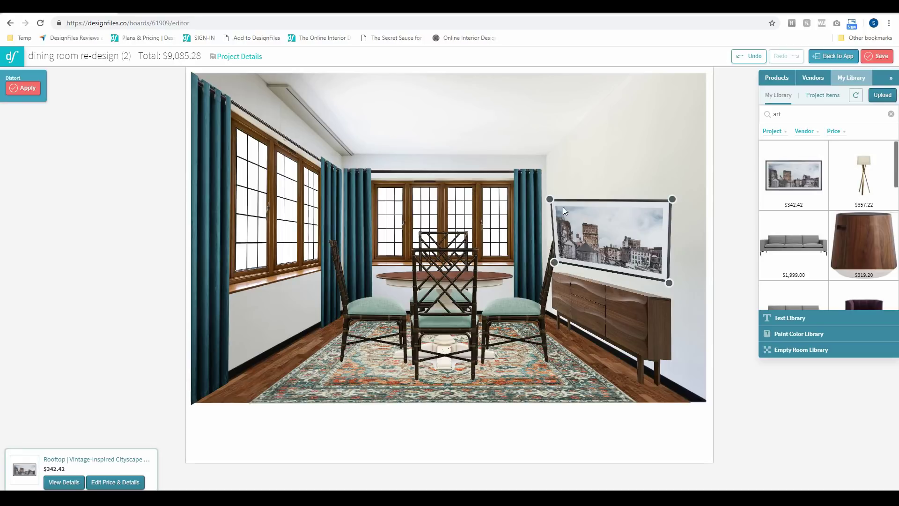
pyautogui.moveTo(549, 202); pyautogui.dragTo(553, 202)
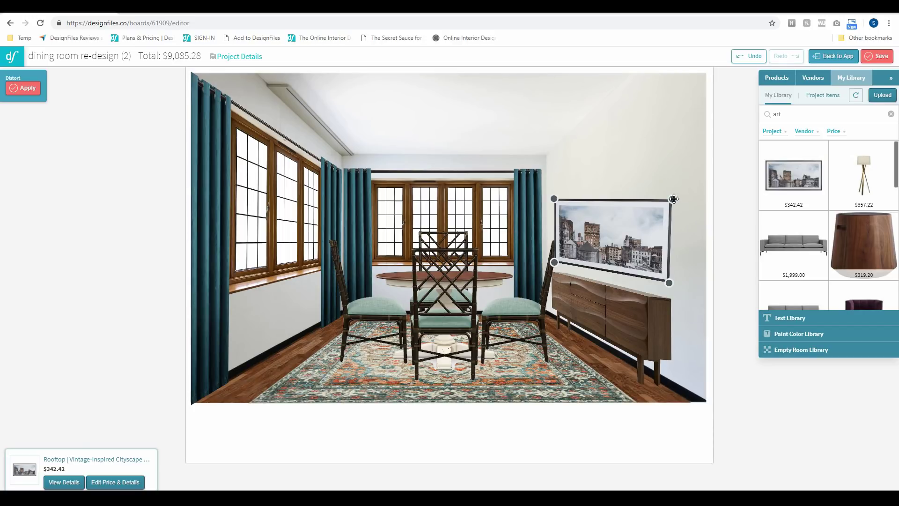
pyautogui.moveTo(673, 198); pyautogui.dragTo(671, 178)
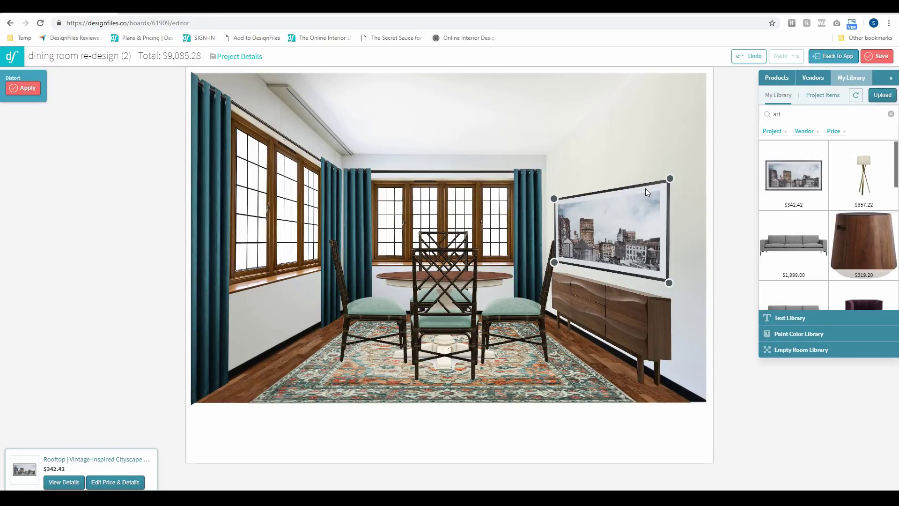
# Fine-tune and apply the print's perspective distortion, then scale it down slightly above the sideboard.
pyautogui.moveTo(554, 199); pyautogui.dragTo(555, 201)
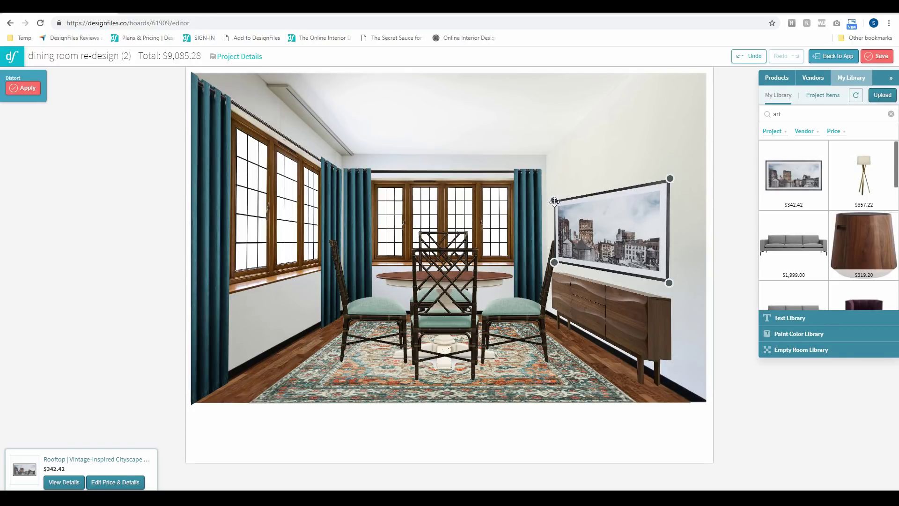
pyautogui.moveTo(554, 262); pyautogui.dragTo(555, 260)
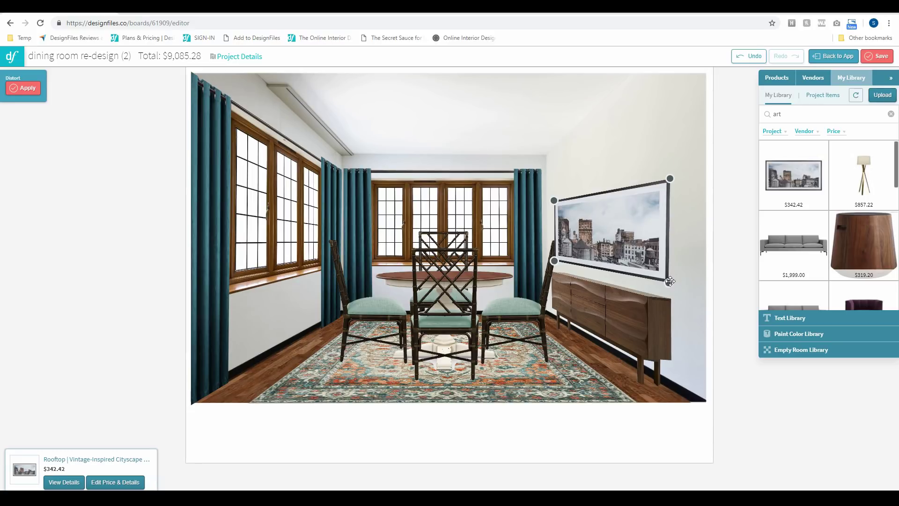
pyautogui.moveTo(670, 281); pyautogui.dragTo(669, 283)
pyautogui.click(26, 88)
pyautogui.moveTo(670, 179); pyautogui.dragTo(659, 188)
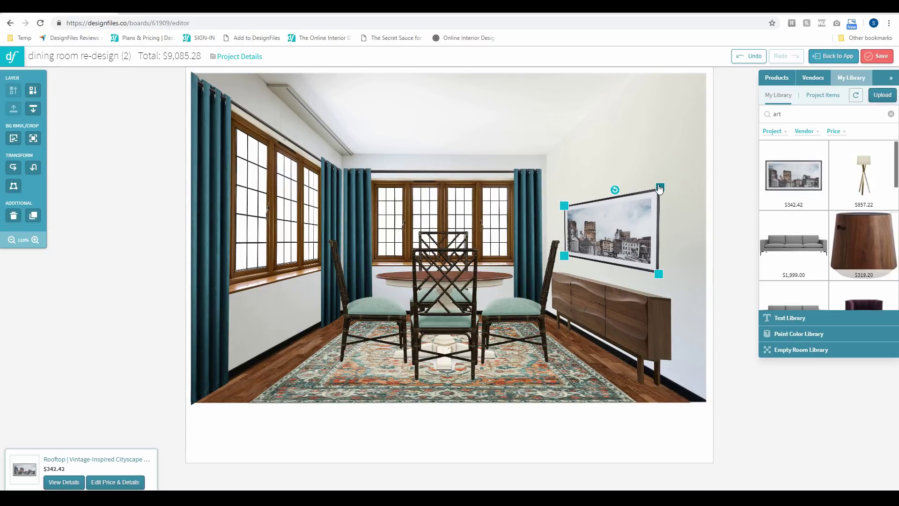
pyautogui.click(721, 192)
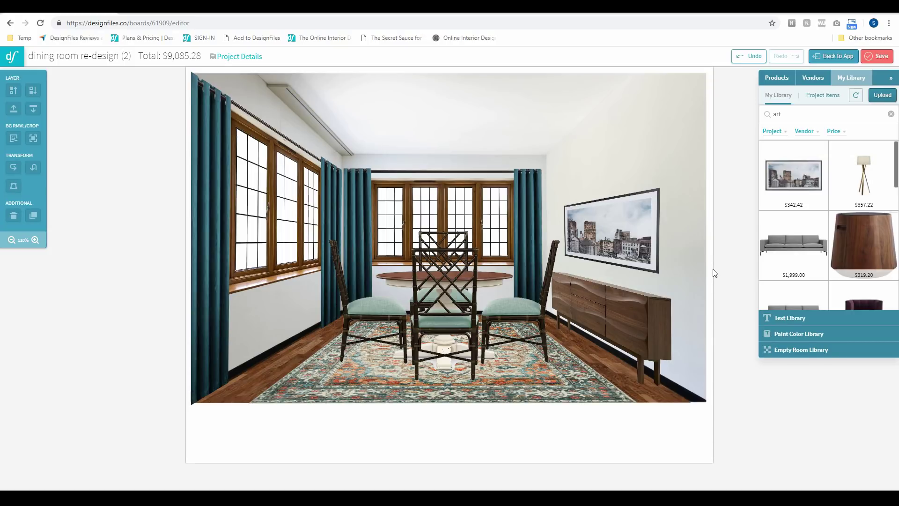
# Add the white room with a side window and wood floor from the Empty Room Library, then undo the addition.
pyautogui.click(816, 350)
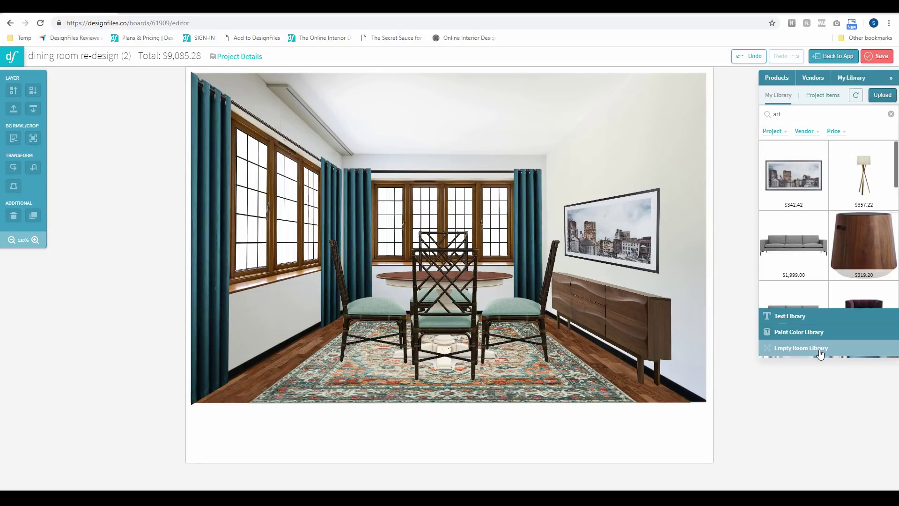
pyautogui.scroll(-5, 800, 242)
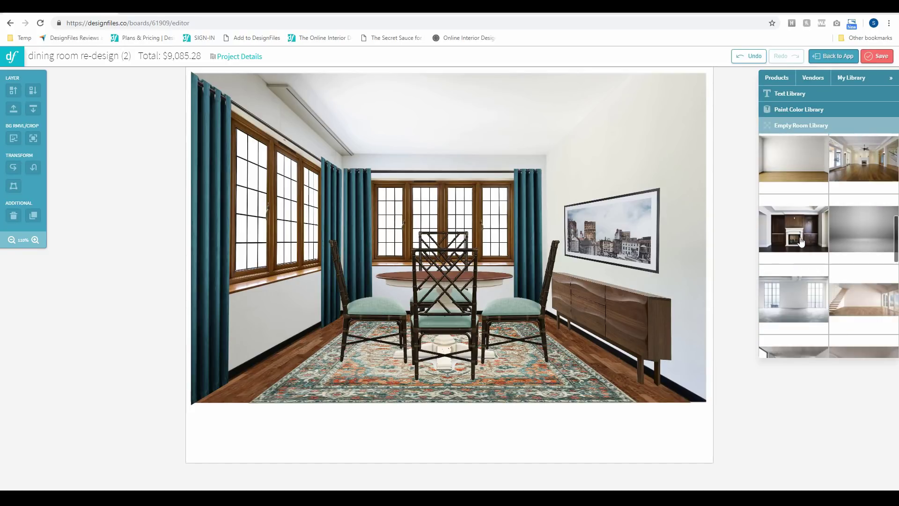
pyautogui.scroll(-3, 801, 242)
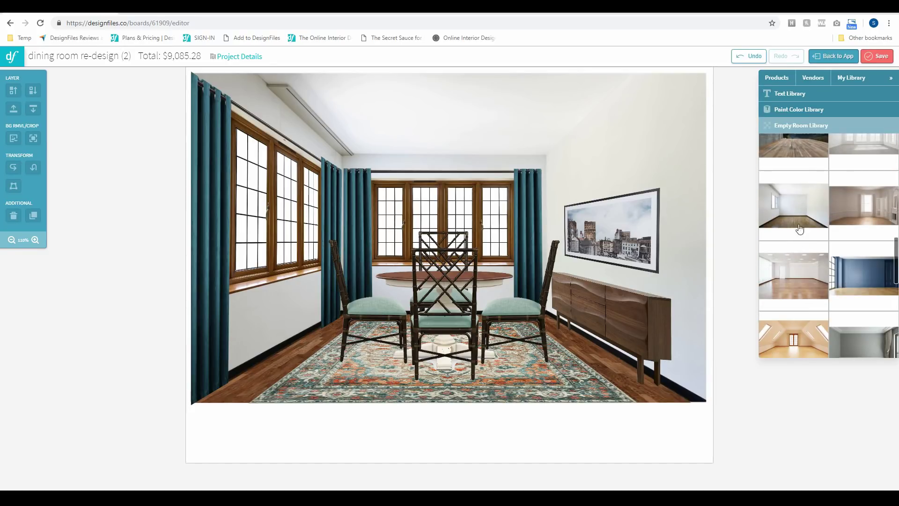
pyautogui.moveTo(785, 220); pyautogui.dragTo(544, 256)
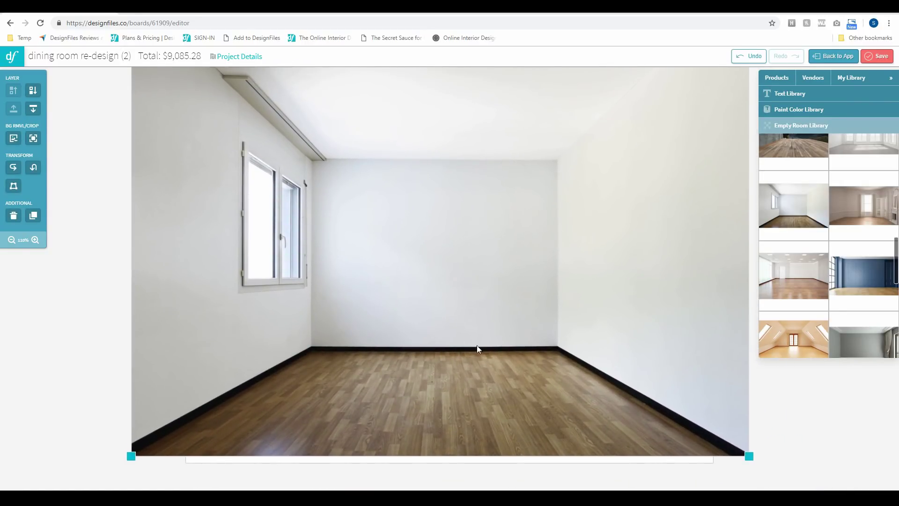
pyautogui.hotkey('ctrl', 'z')
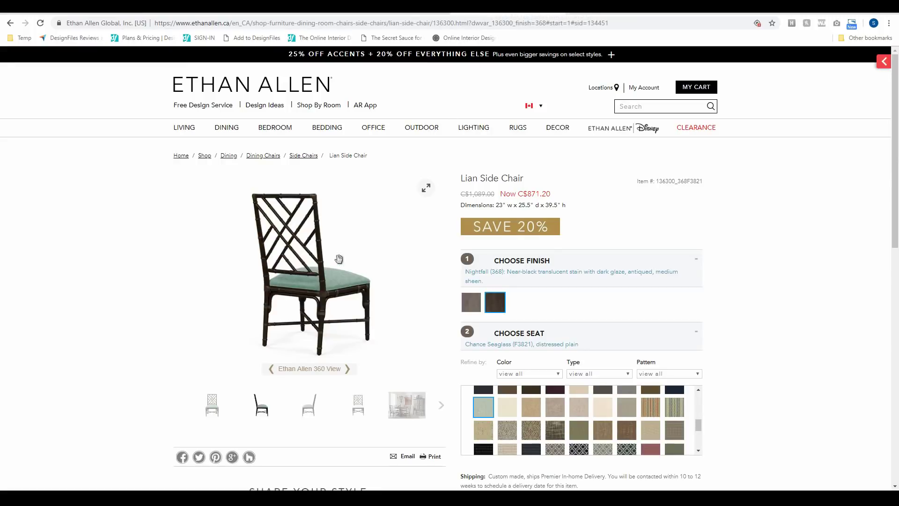
# Compare product-photo angles of the Lian Side Chair on Ethan Allen and the Apex II Walnut Sideboard on Crate and Barrel, and return to the board.
pyautogui.moveTo(300, 259); pyautogui.dragTo(276, 241)
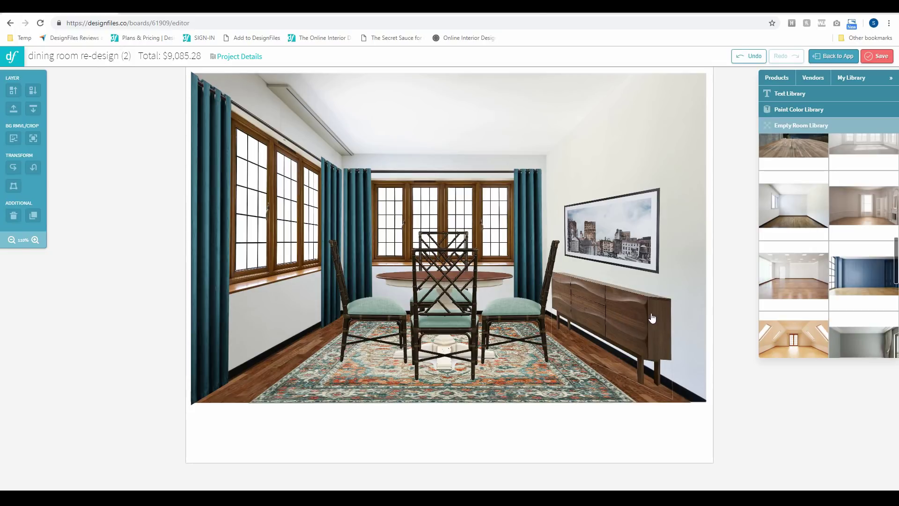
pyautogui.click(585, 11)
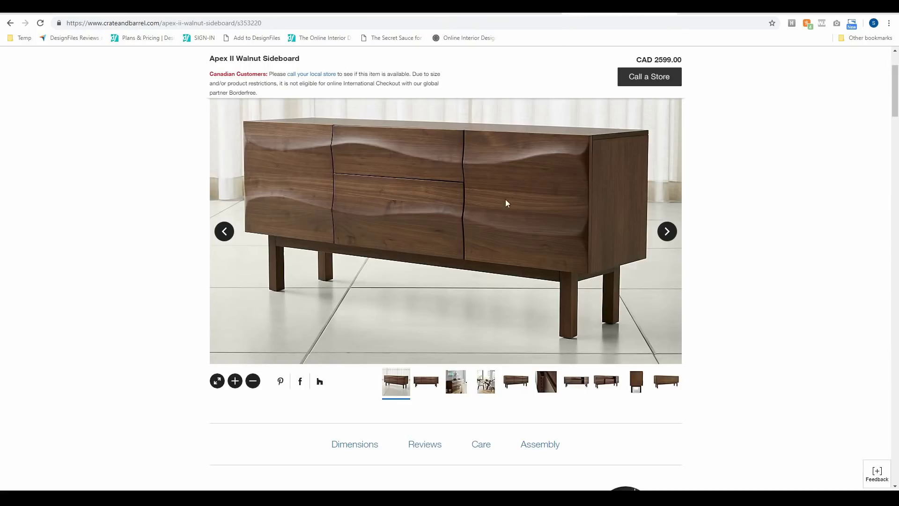
pyautogui.click(426, 381)
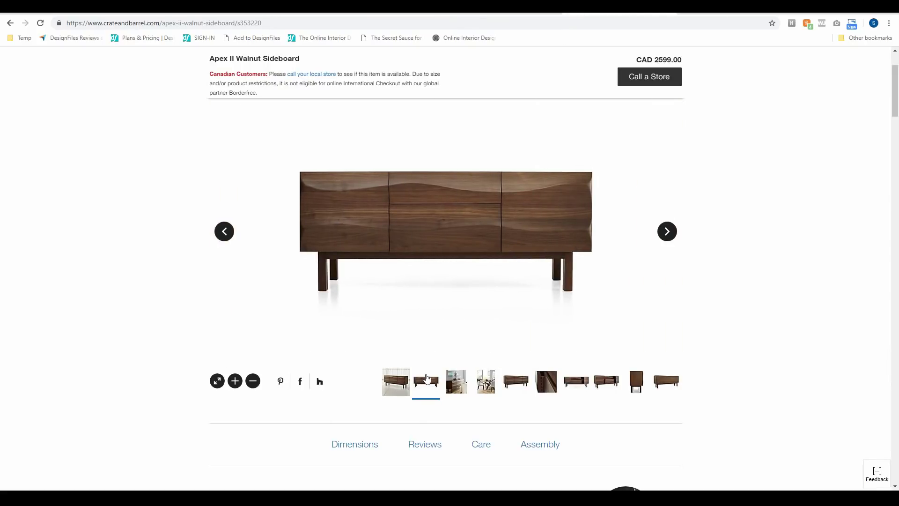
pyautogui.click(397, 381)
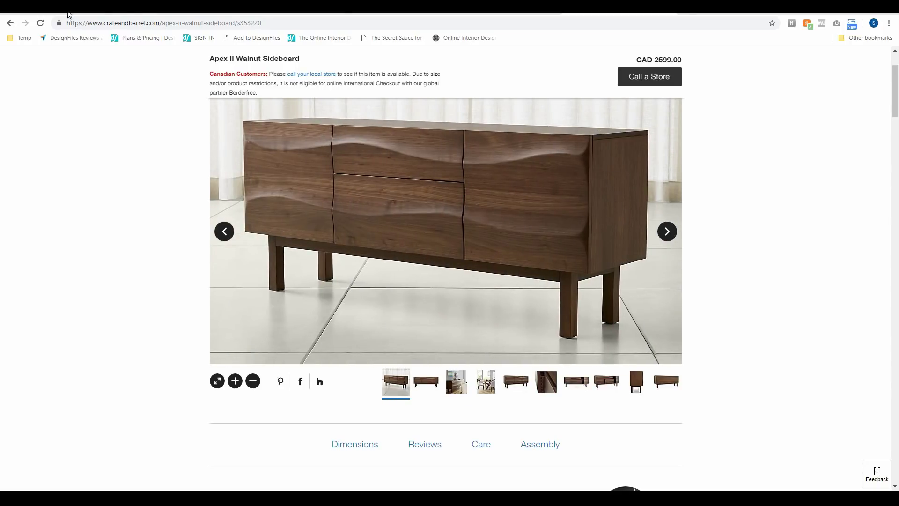
pyautogui.click(49, 14)
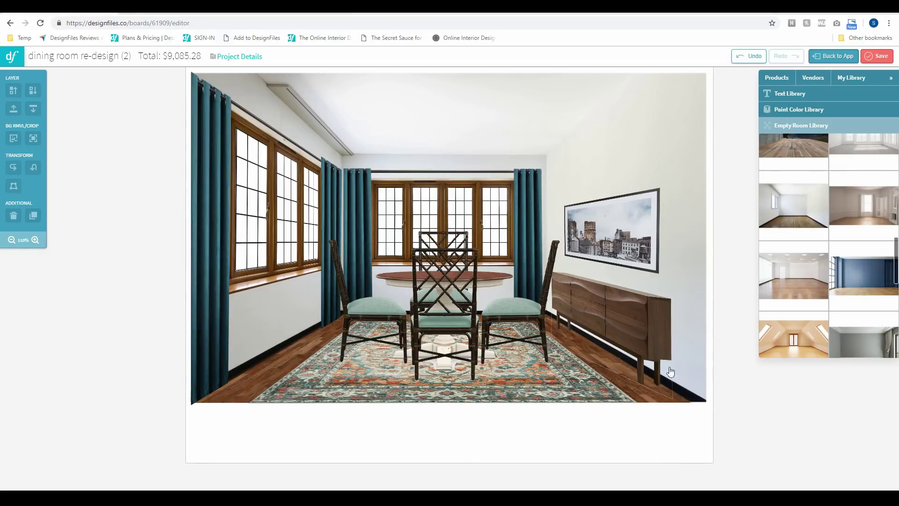